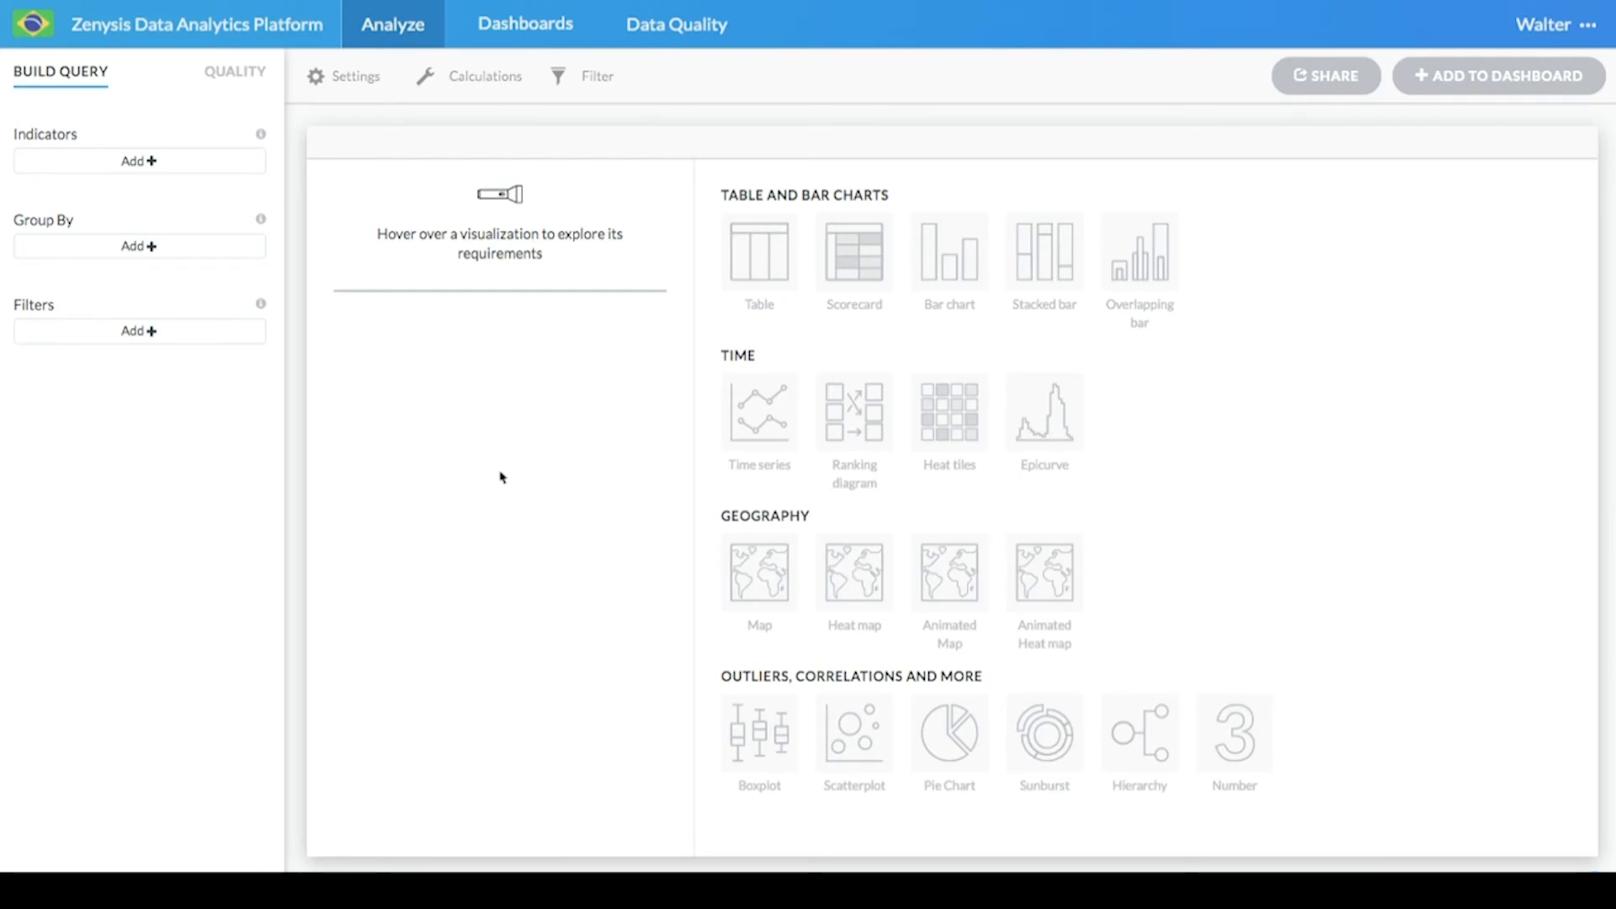
- Search indicators for "tuberc" and add Tuberculose respiratória (Internações) as an indicator
left_click(210, 166)
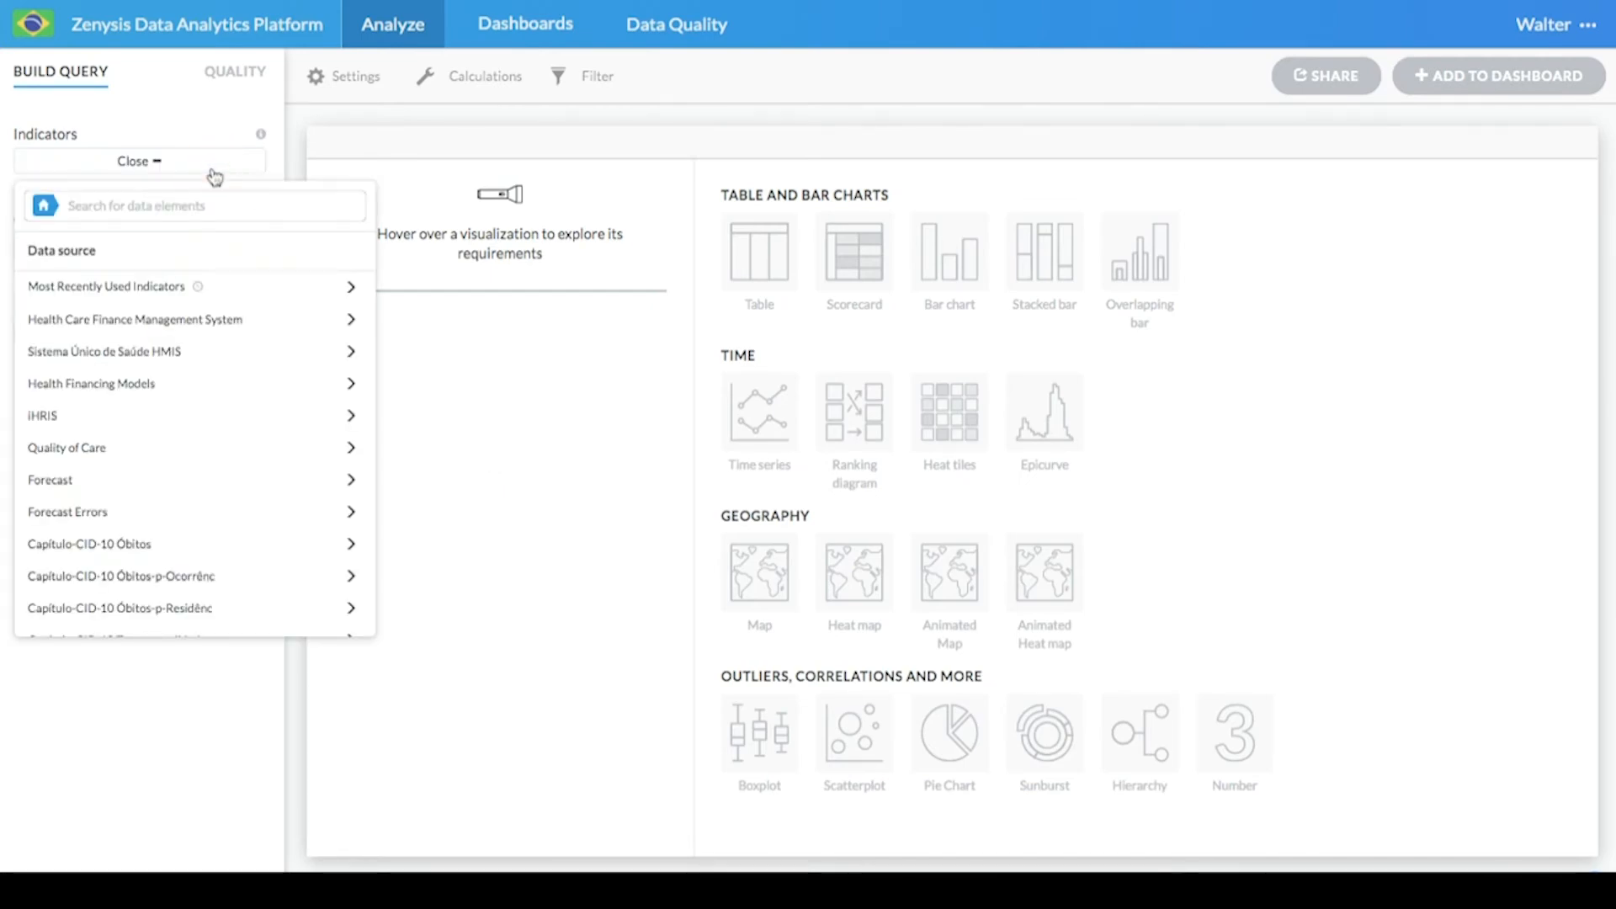
scroll(201, 446, "down", 3)
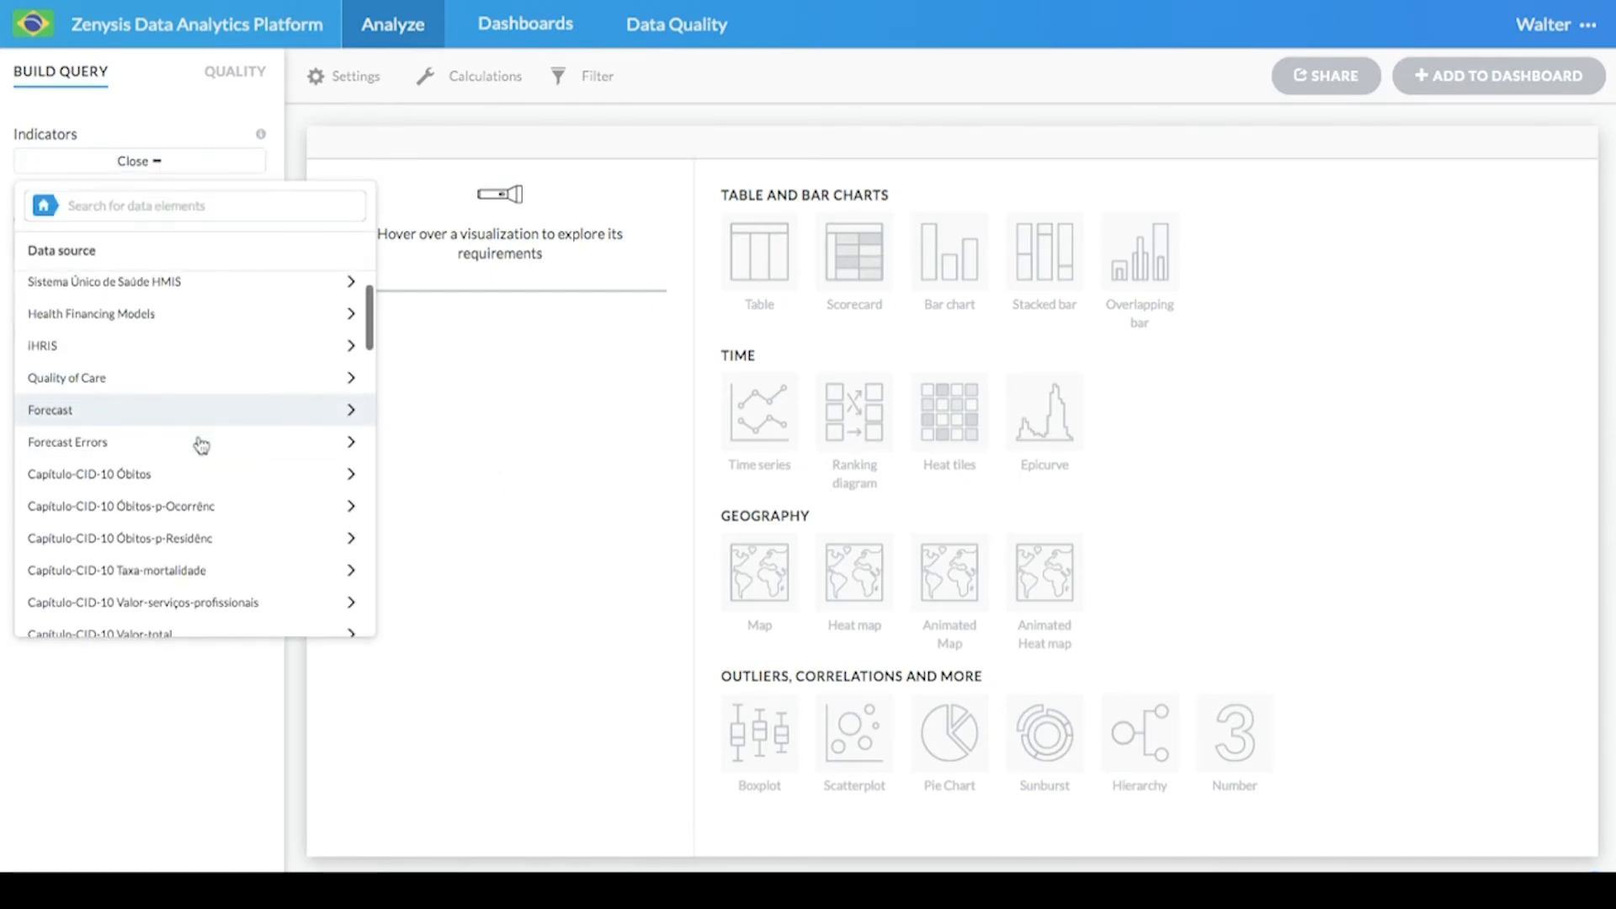
left_click(182, 204)
type("tuberc")
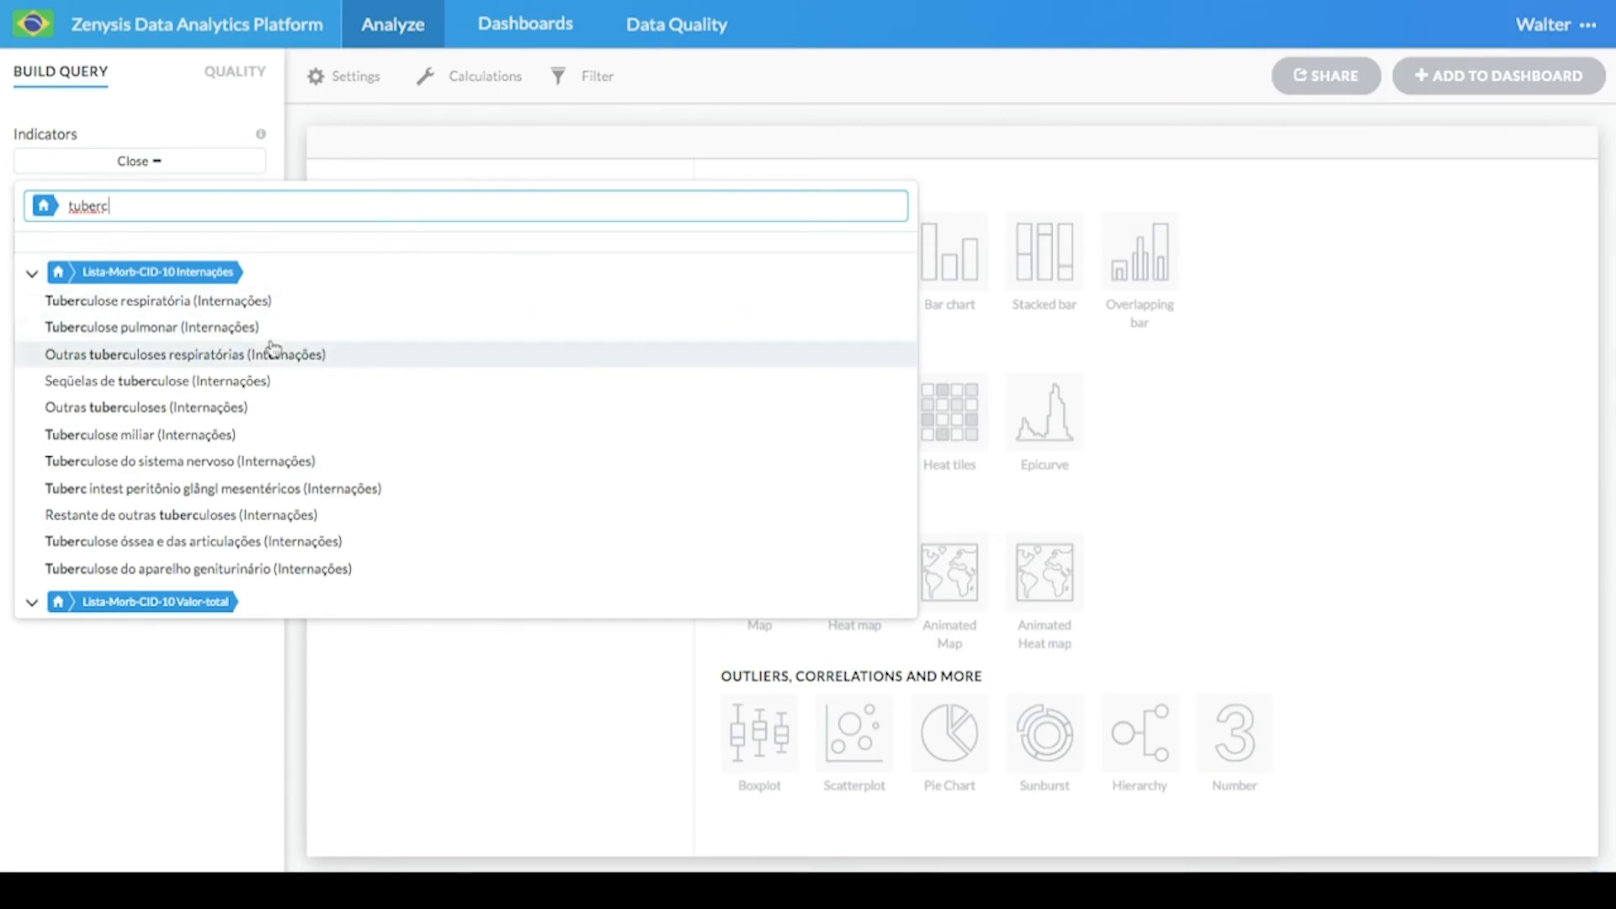
scroll(272, 349, "down", 3)
scroll(272, 410, "down", 4)
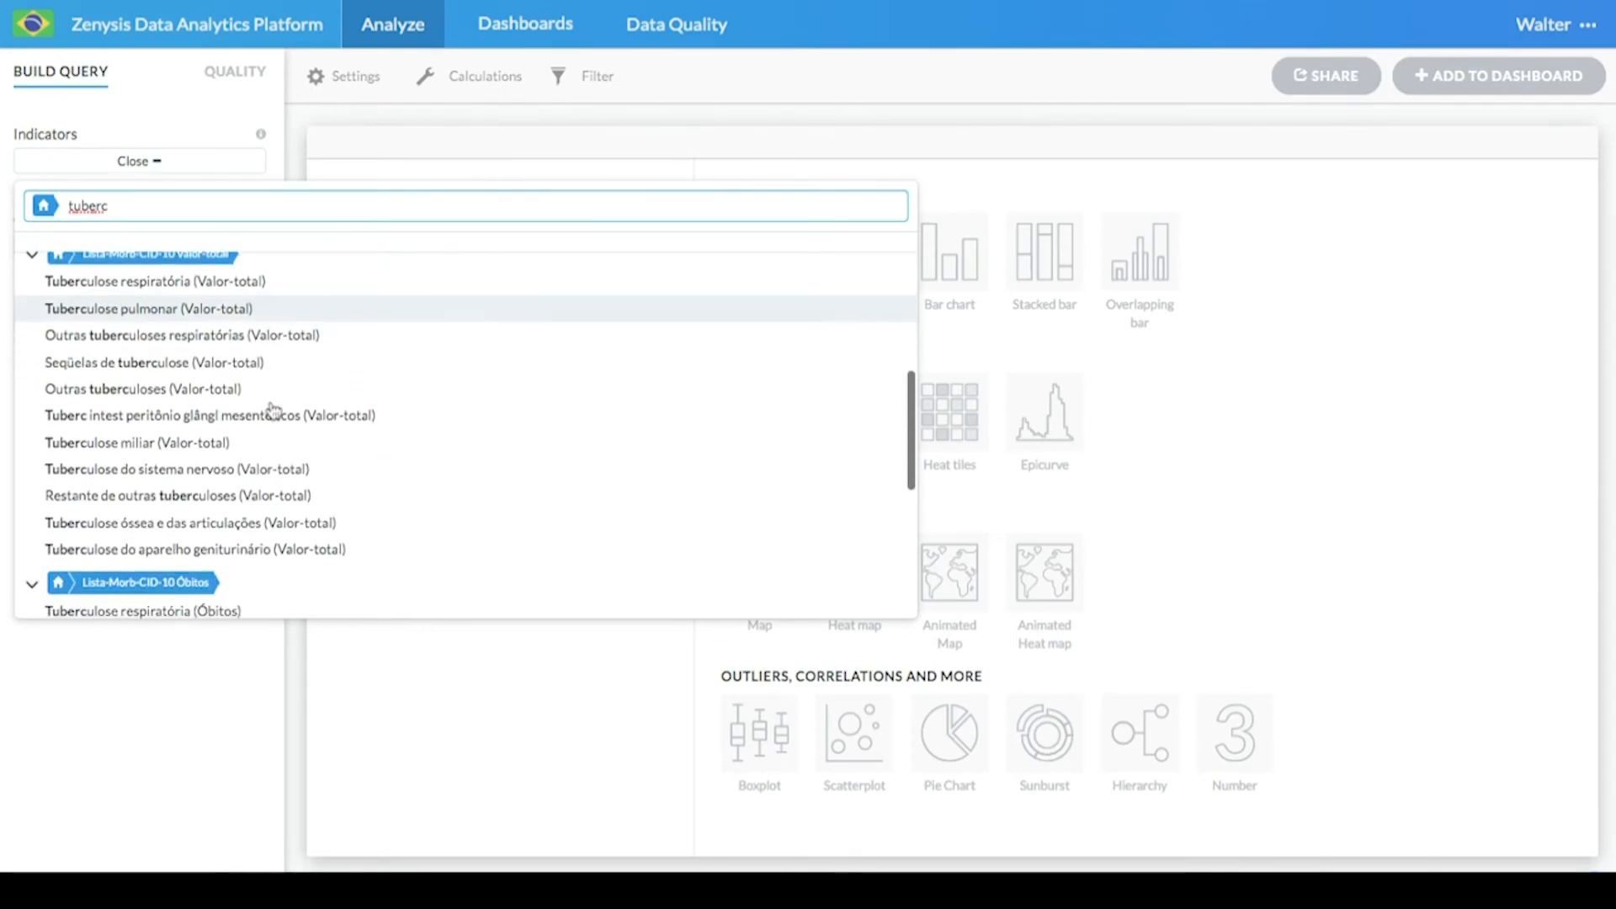
scroll(271, 407, "up", 7)
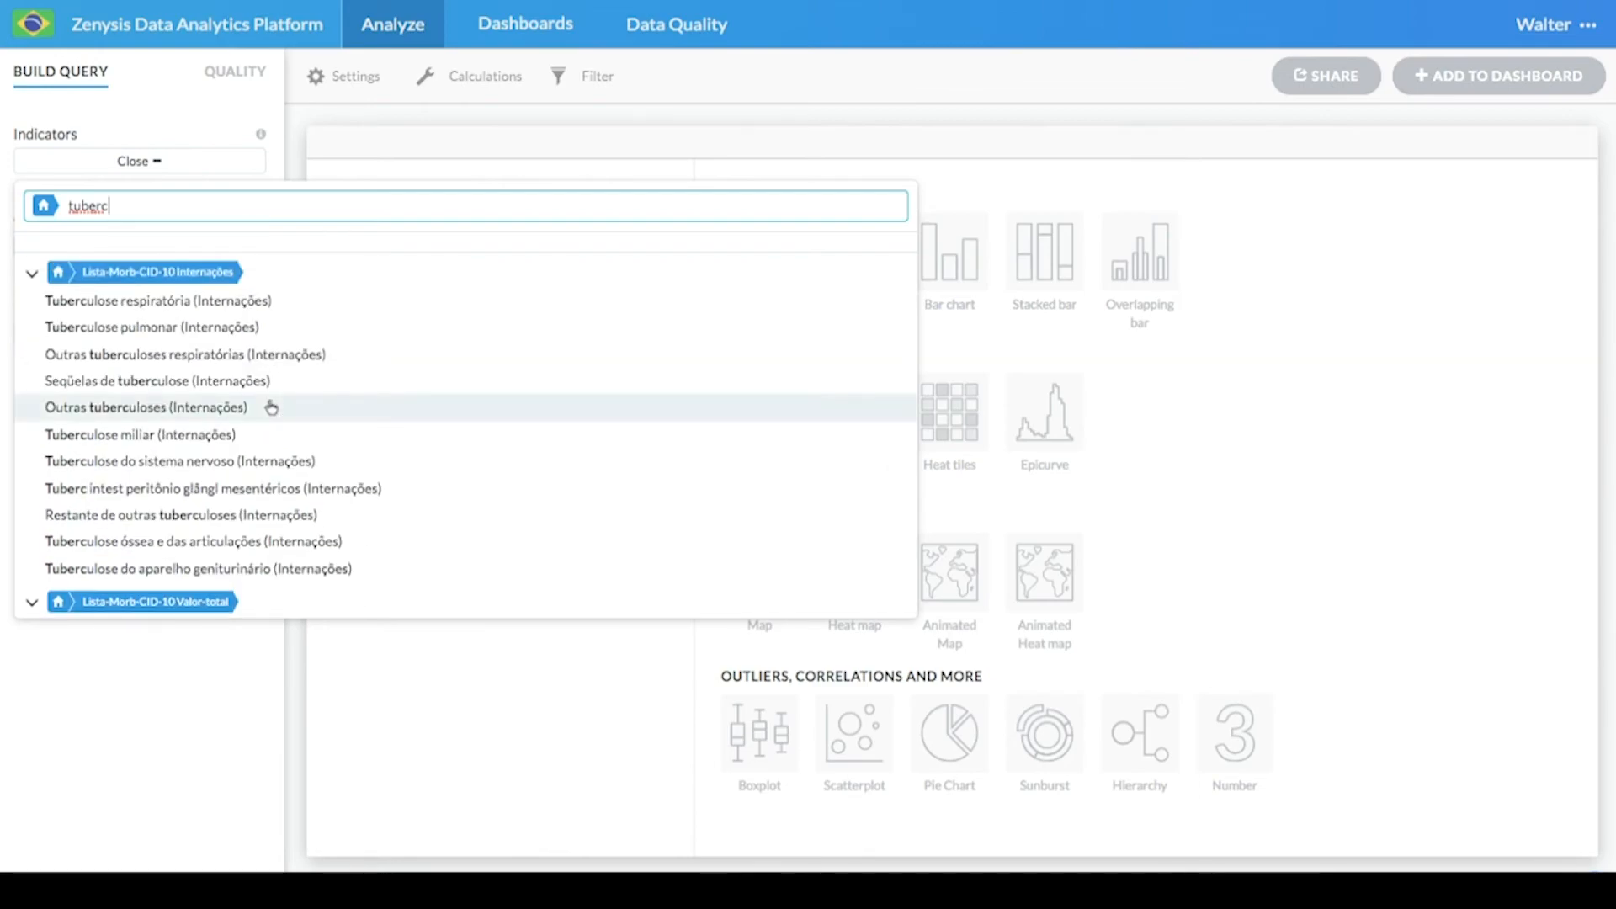
left_click(239, 308)
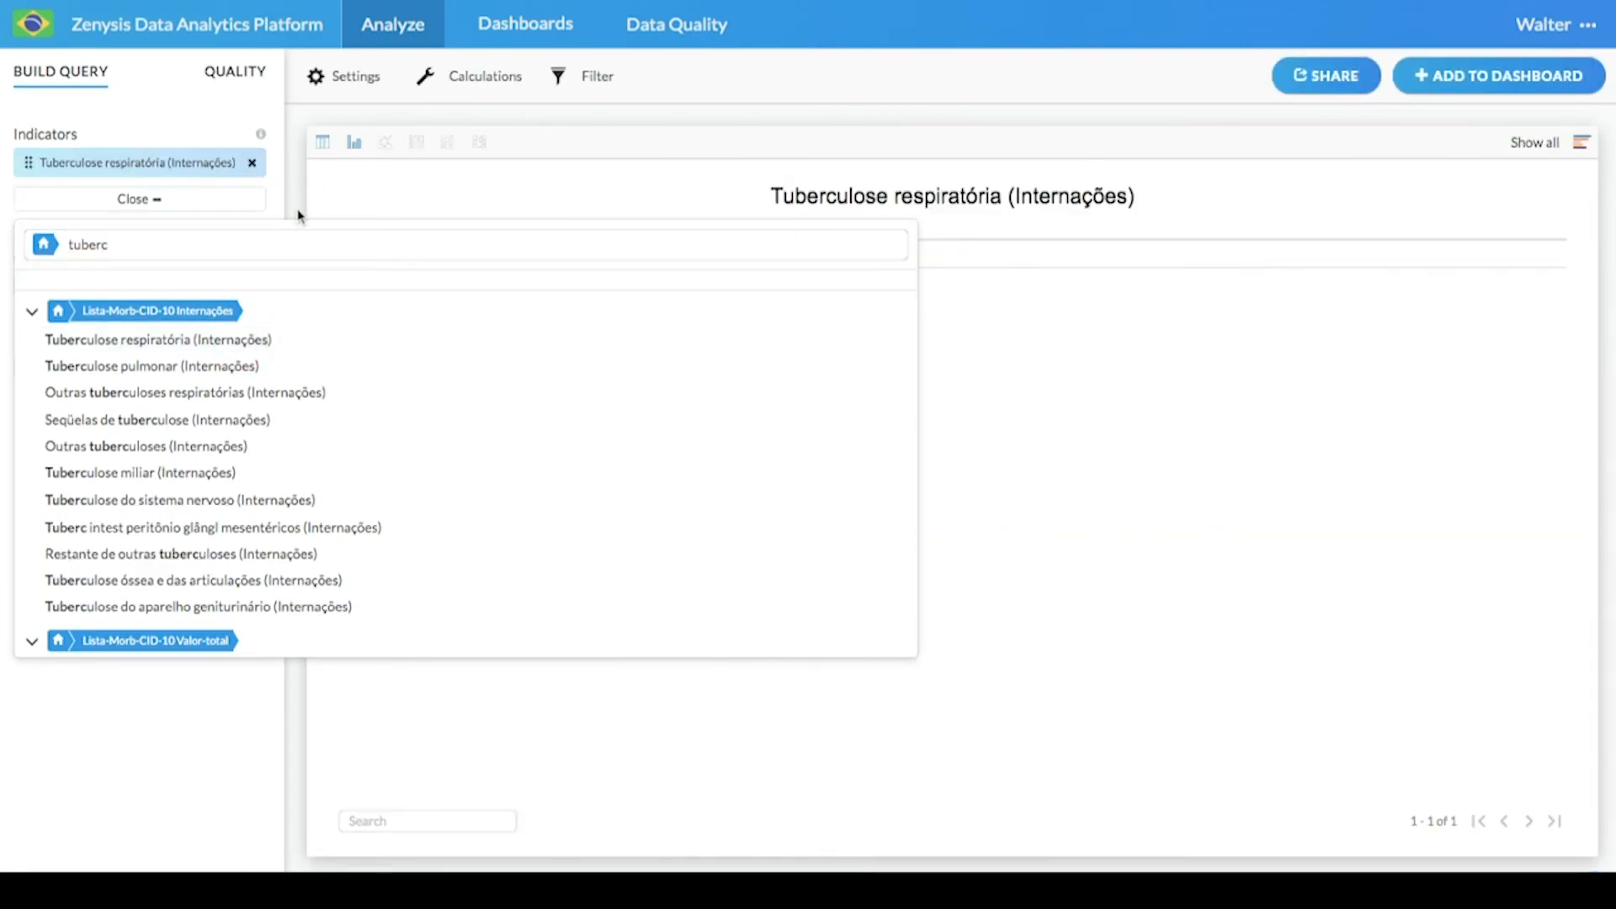
- Group the results by Municipality under Geography
left_click(299, 215)
left_click(152, 284)
mouse_move(154, 360)
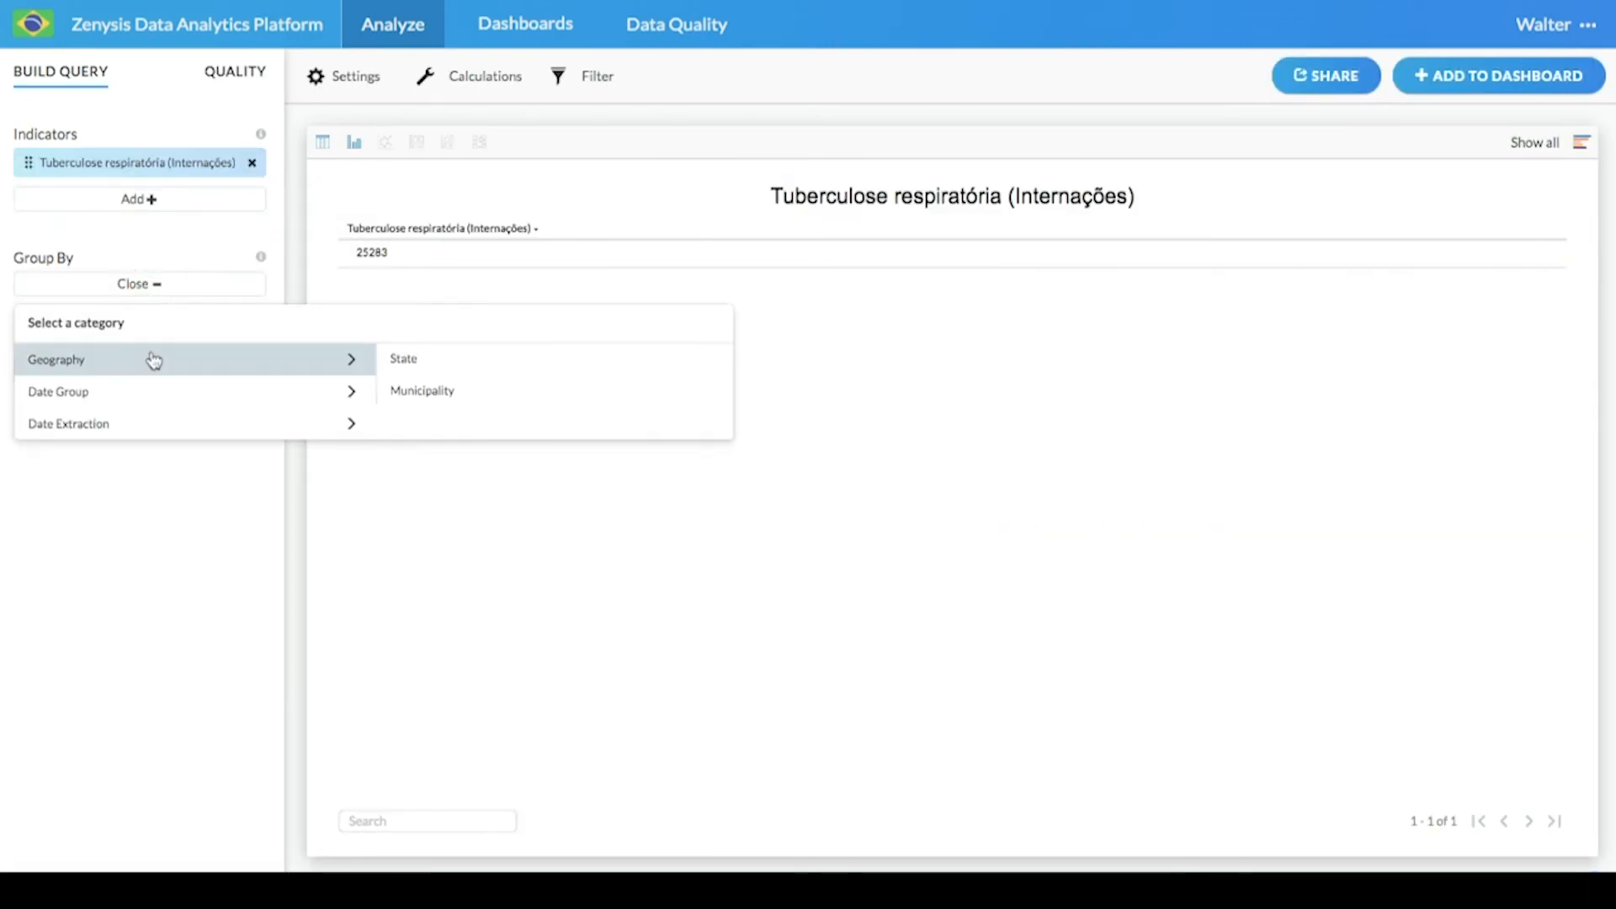
left_click(414, 390)
left_click(289, 292)
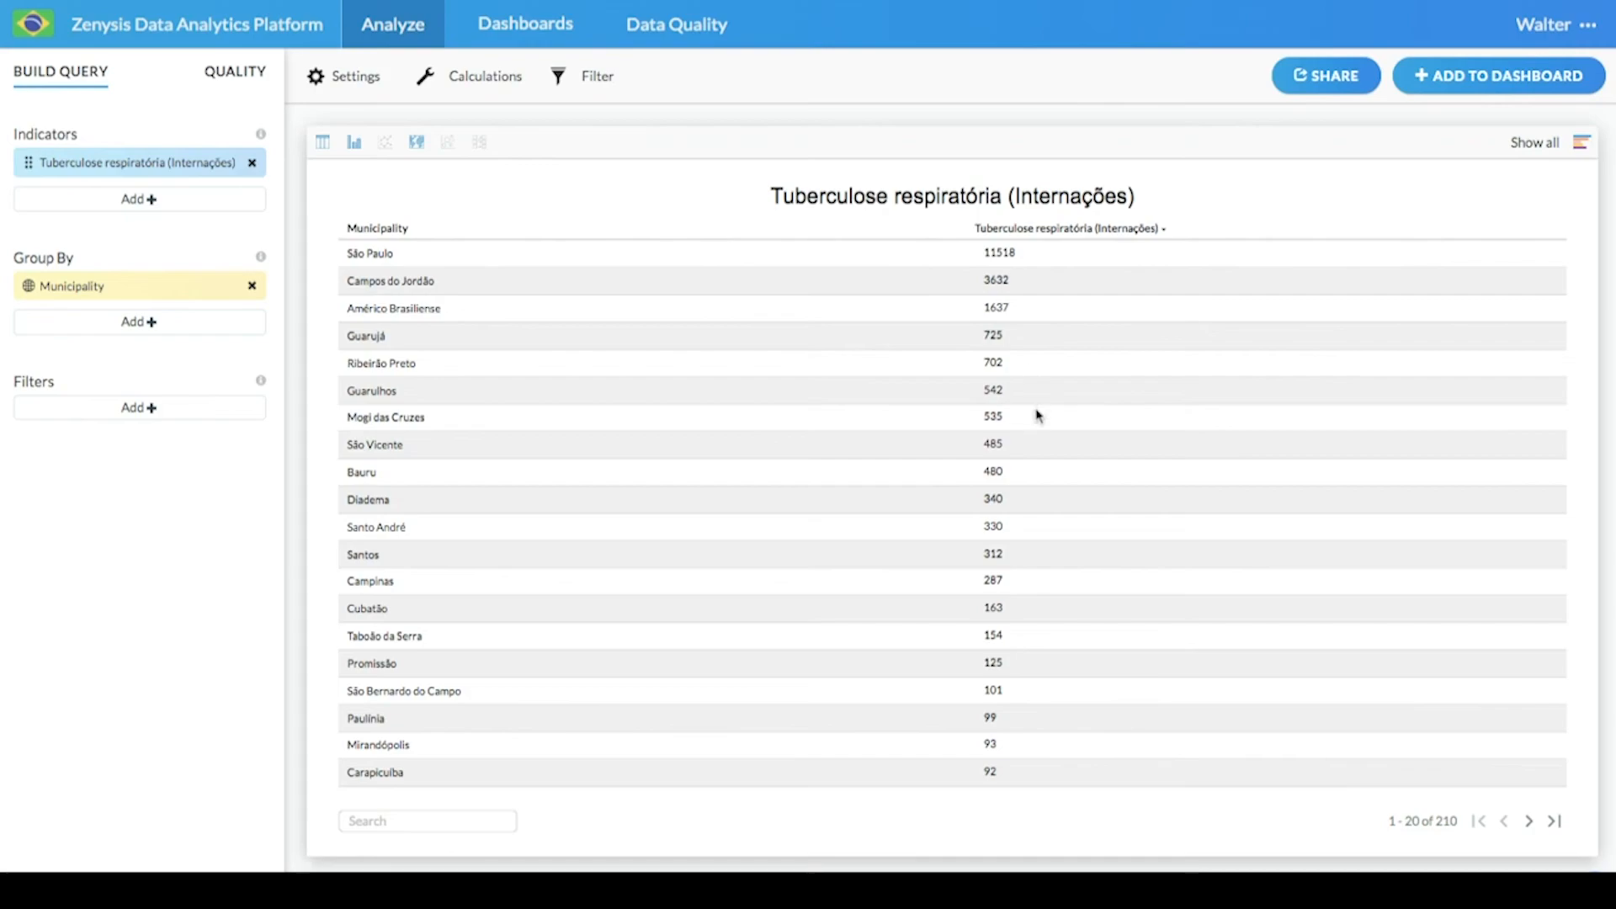
- Page forward and back through the municipality results table
double_click(1530, 825)
left_click(1530, 826)
left_click(1509, 826)
left_click(1506, 823)
left_click(1506, 823)
- Search "tuberc" again and add Tuberculose respiratória (Valor-total) as a second indicator
left_click(143, 199)
left_click(151, 245)
type("tuberc")
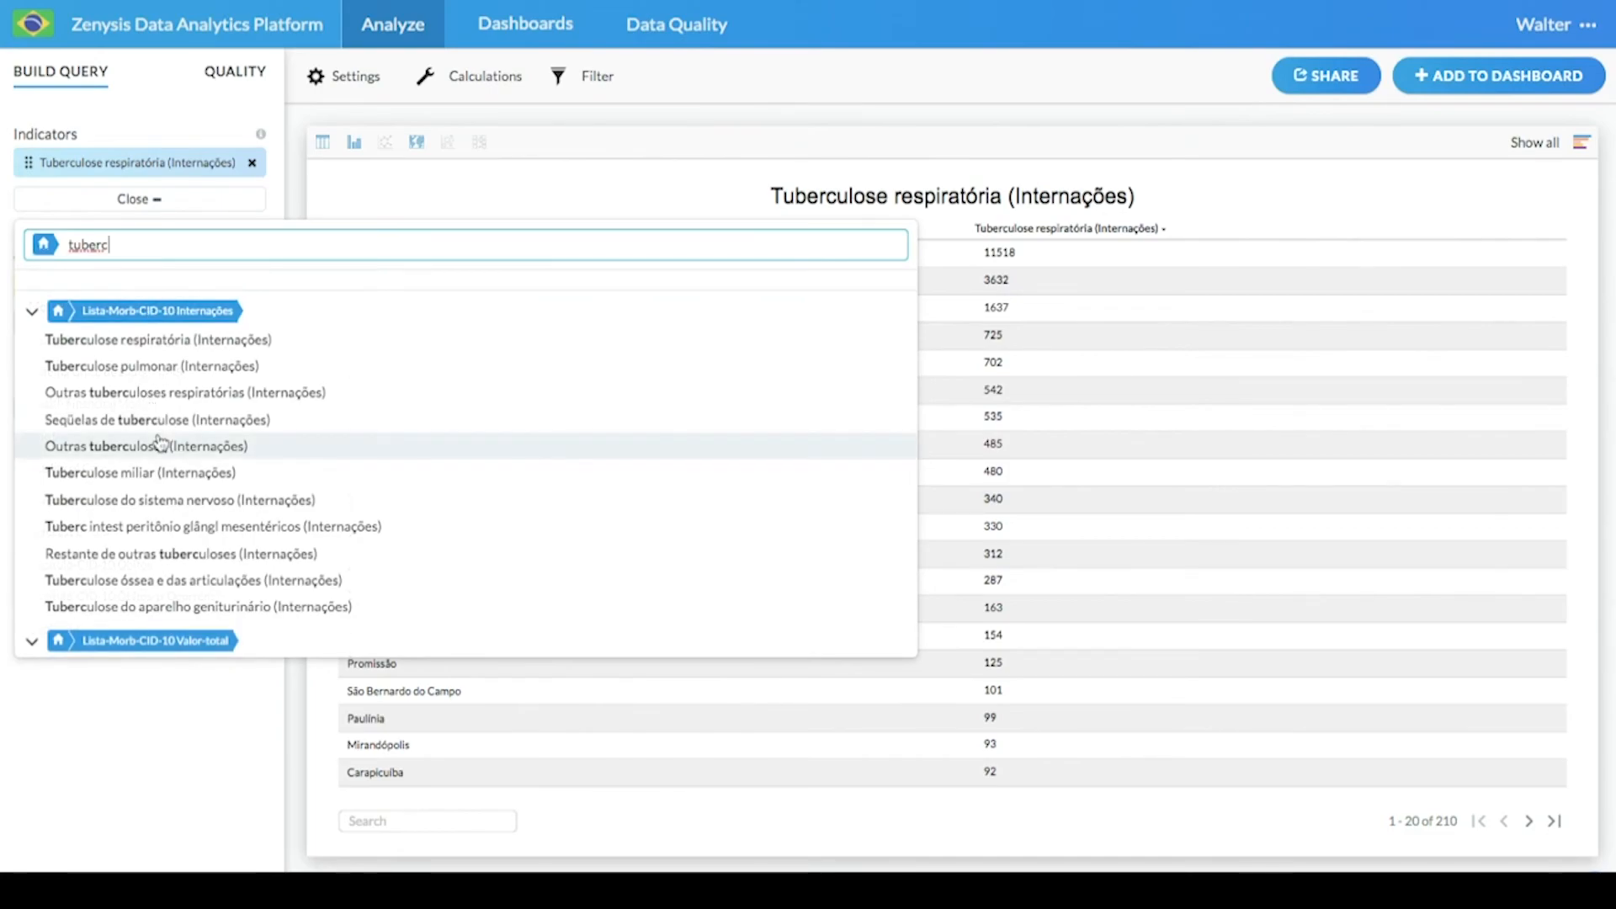
scroll(157, 440, "down", 3)
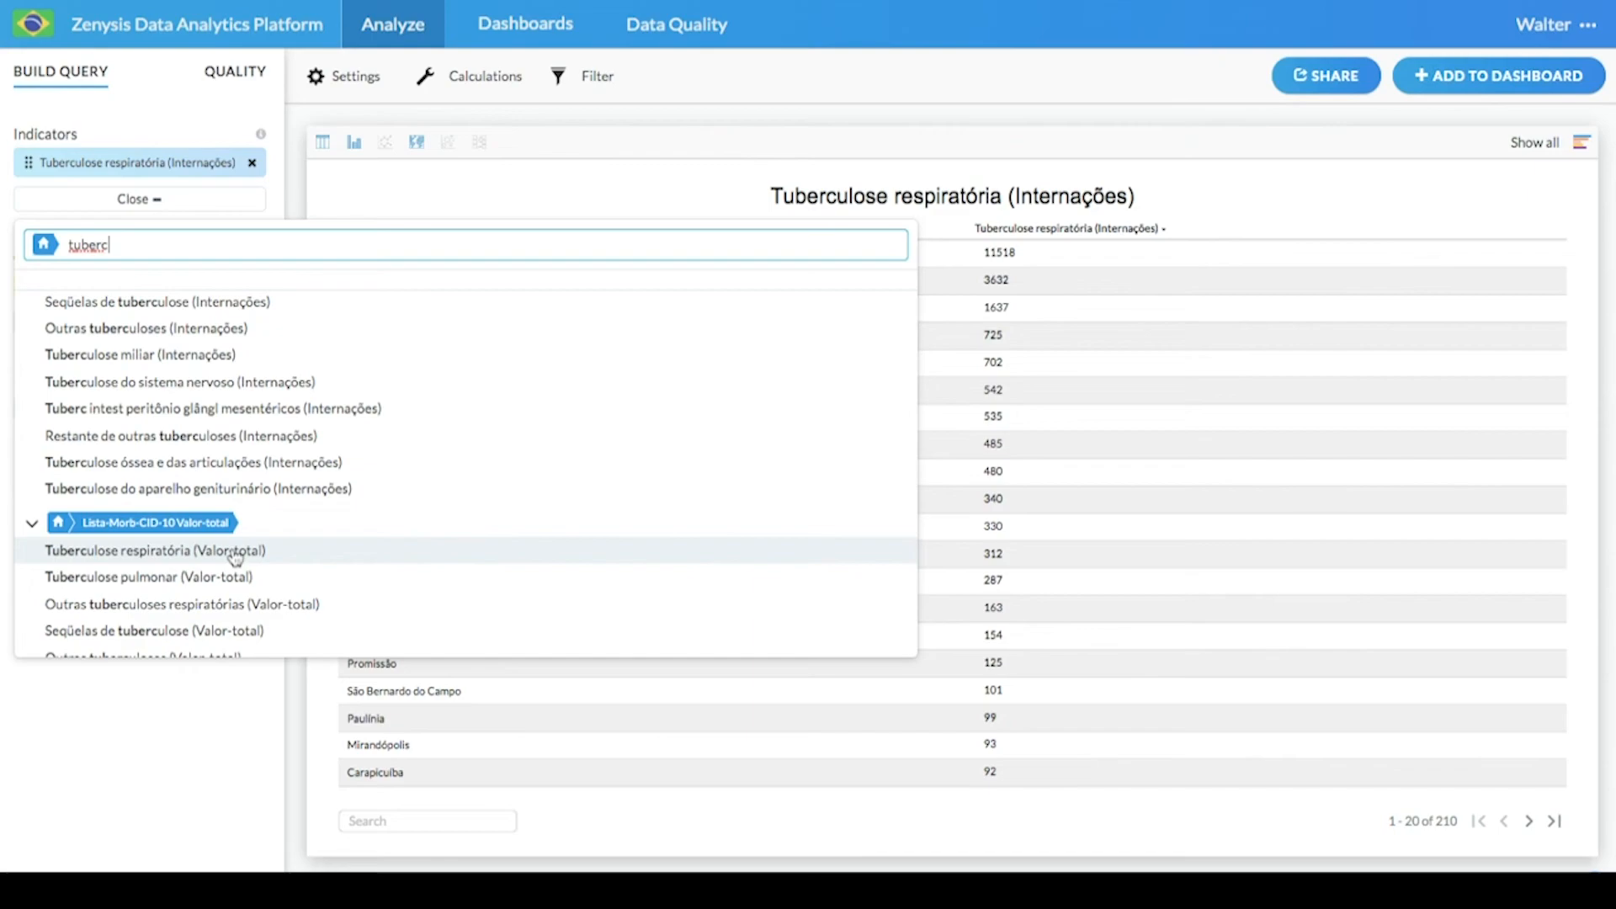
left_click(234, 551)
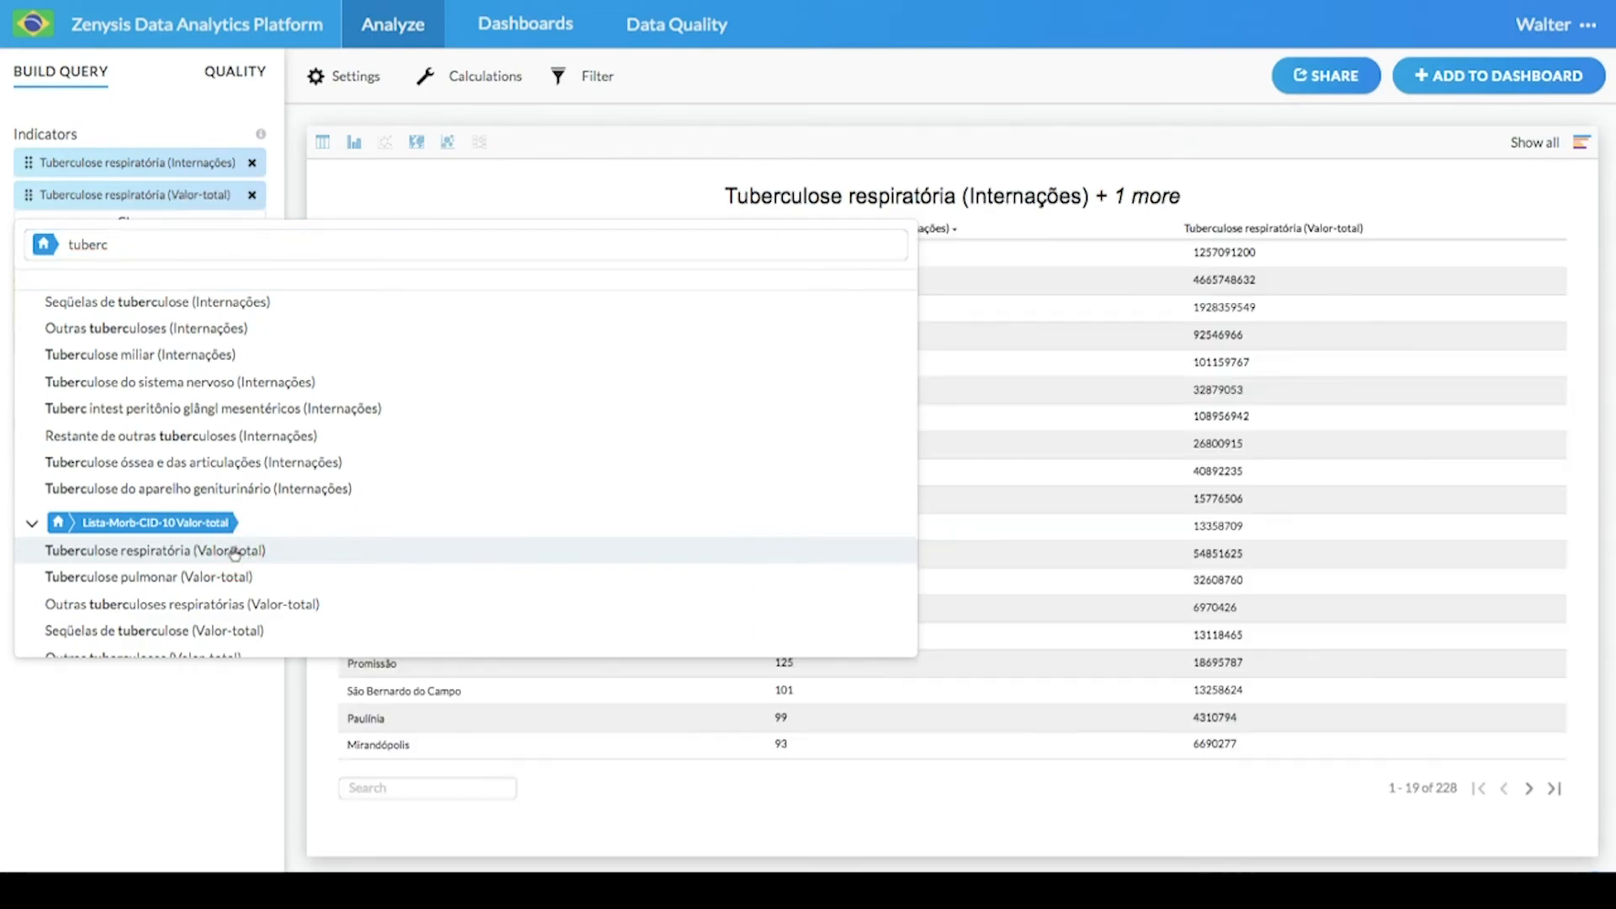
left_click(505, 188)
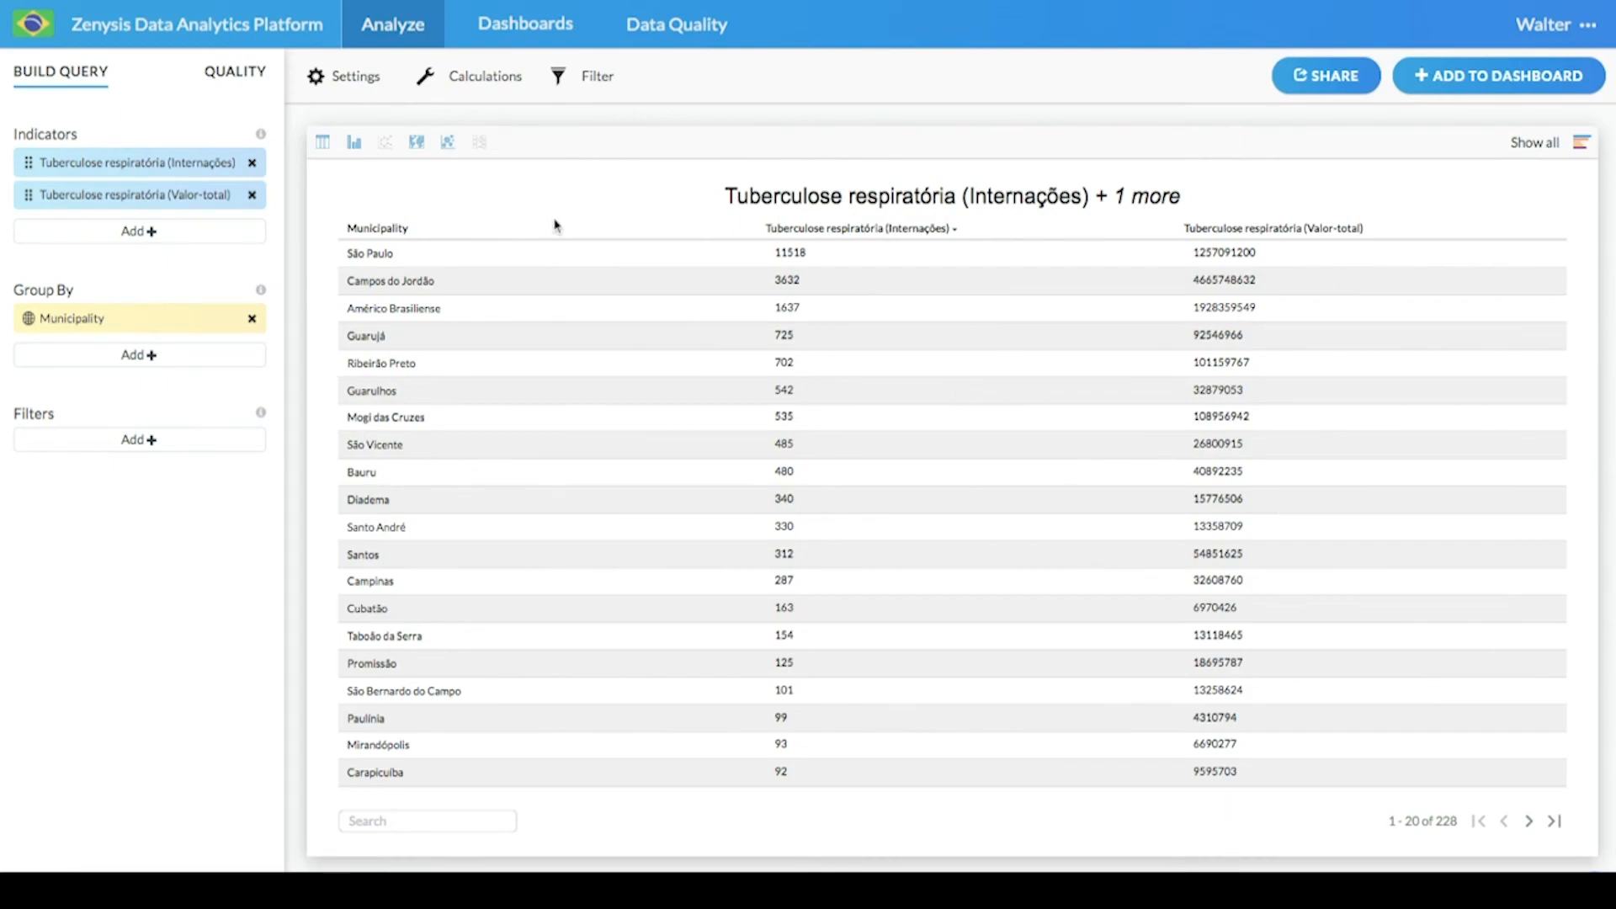
- Create a custom calculation named "Cost to Treat" dividing Tuberculose respiratória (Valor-total) by Tuberculose respiratória (Internações)
left_click(481, 81)
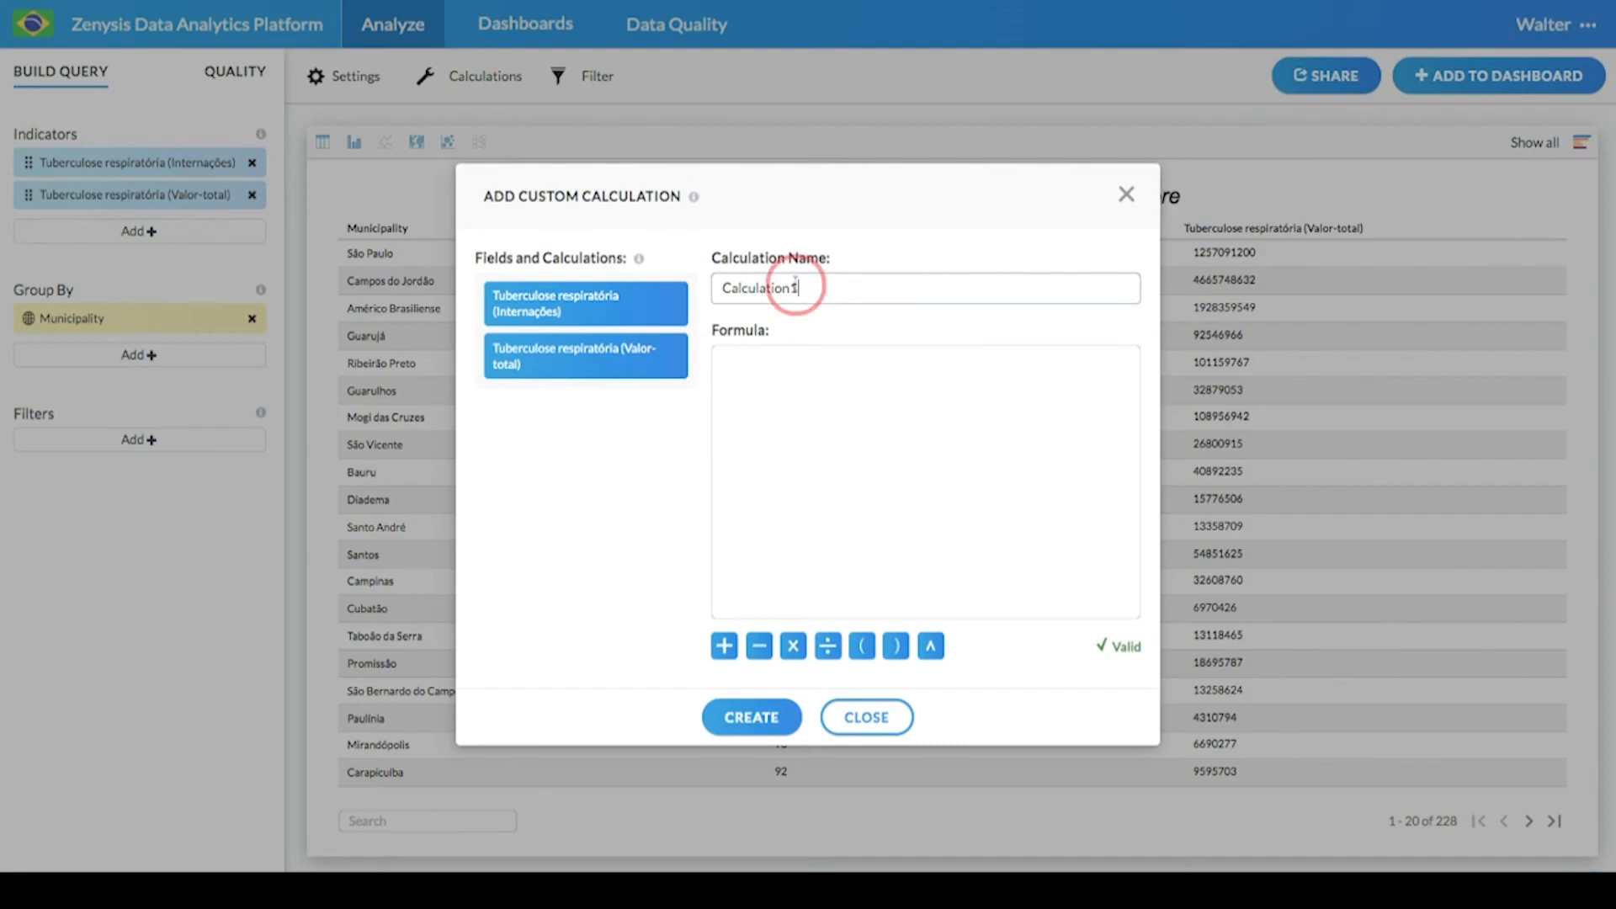
double_click(795, 287)
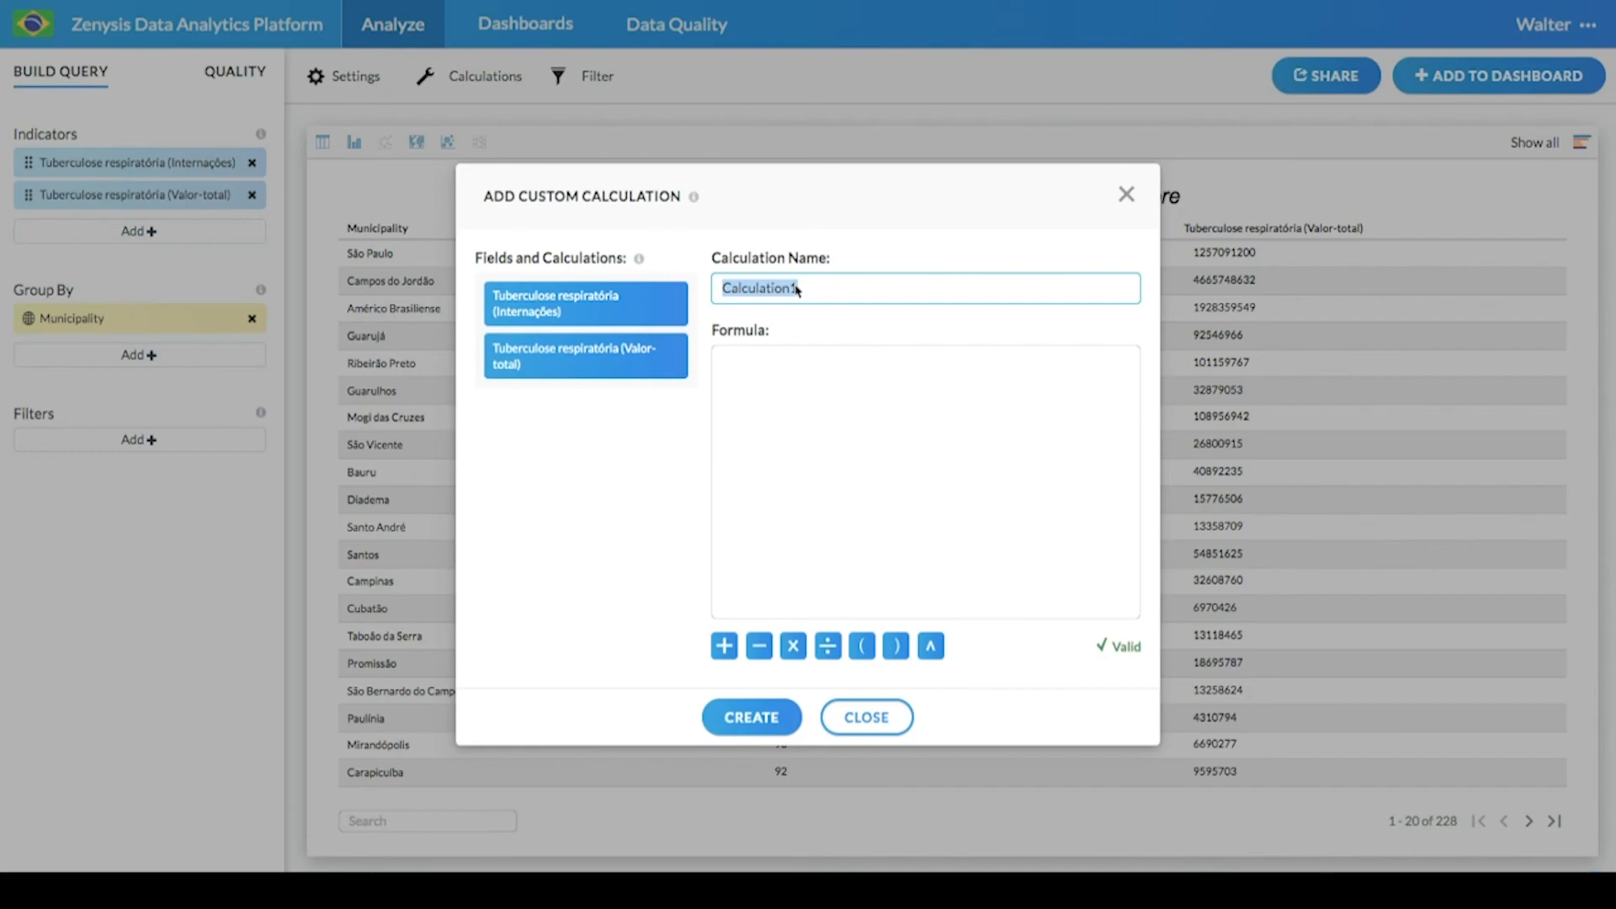
type("Cost ")
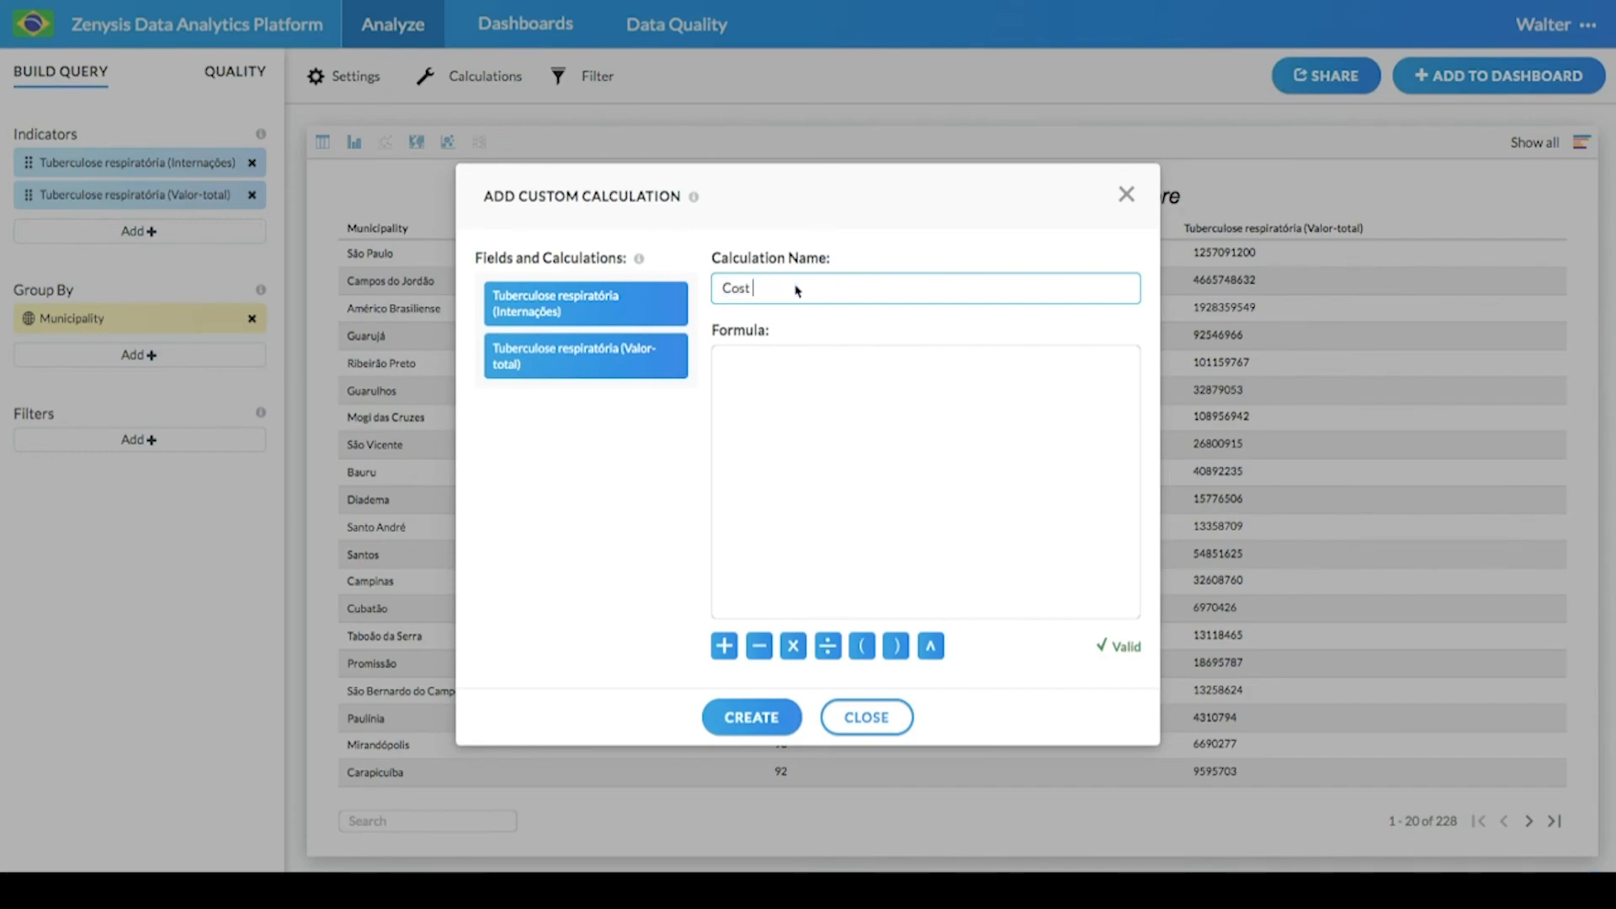
type("to Treat")
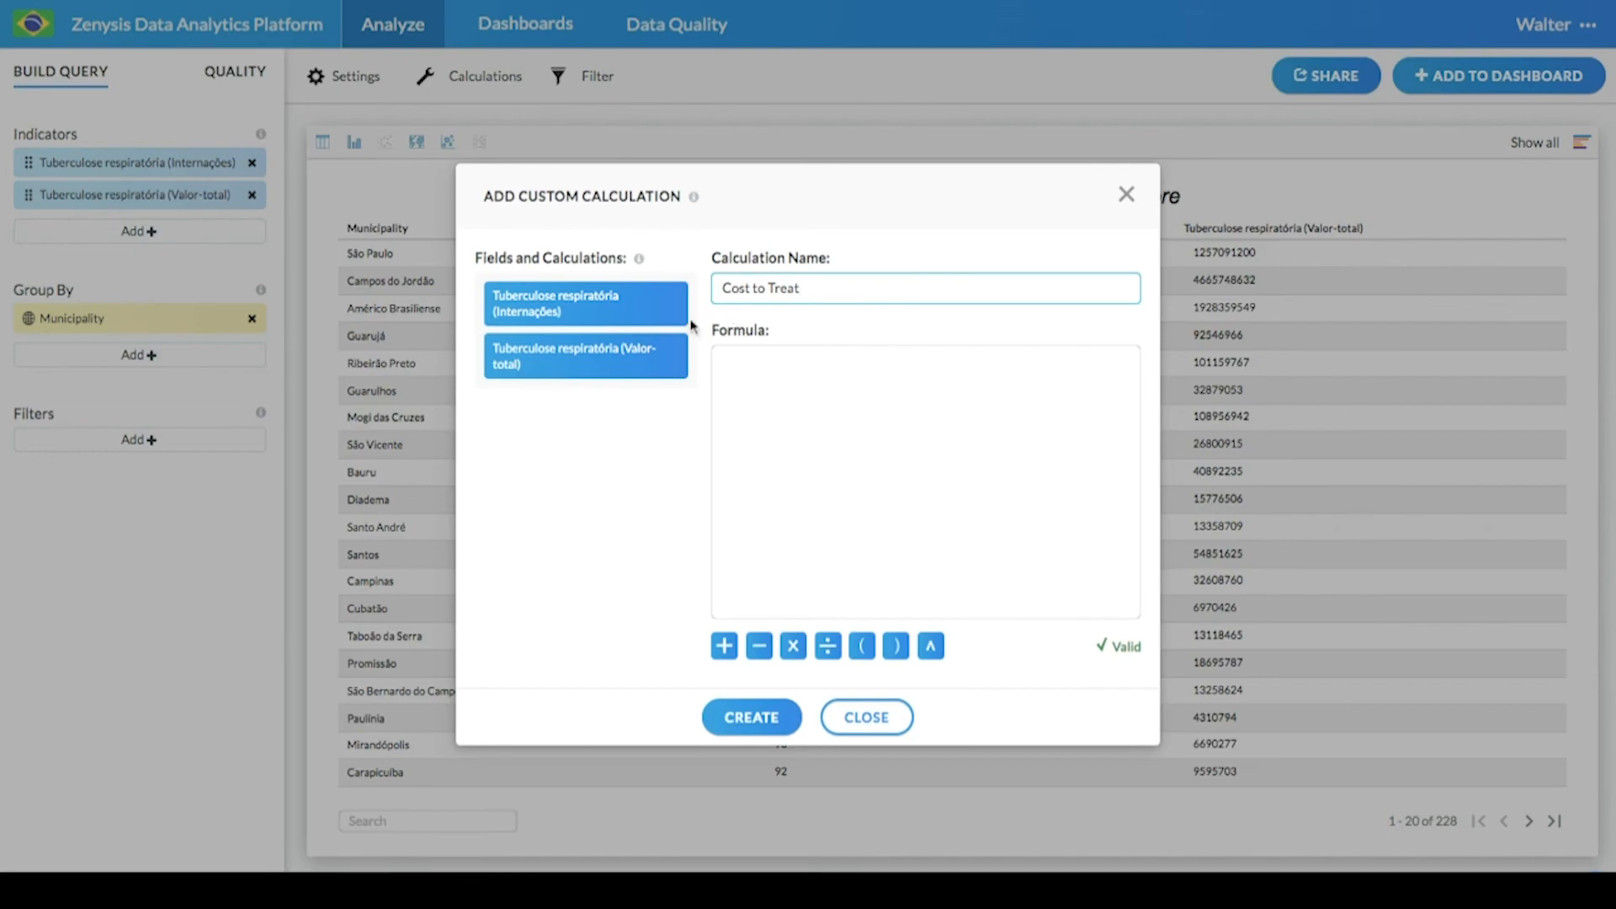
left_click(556, 366)
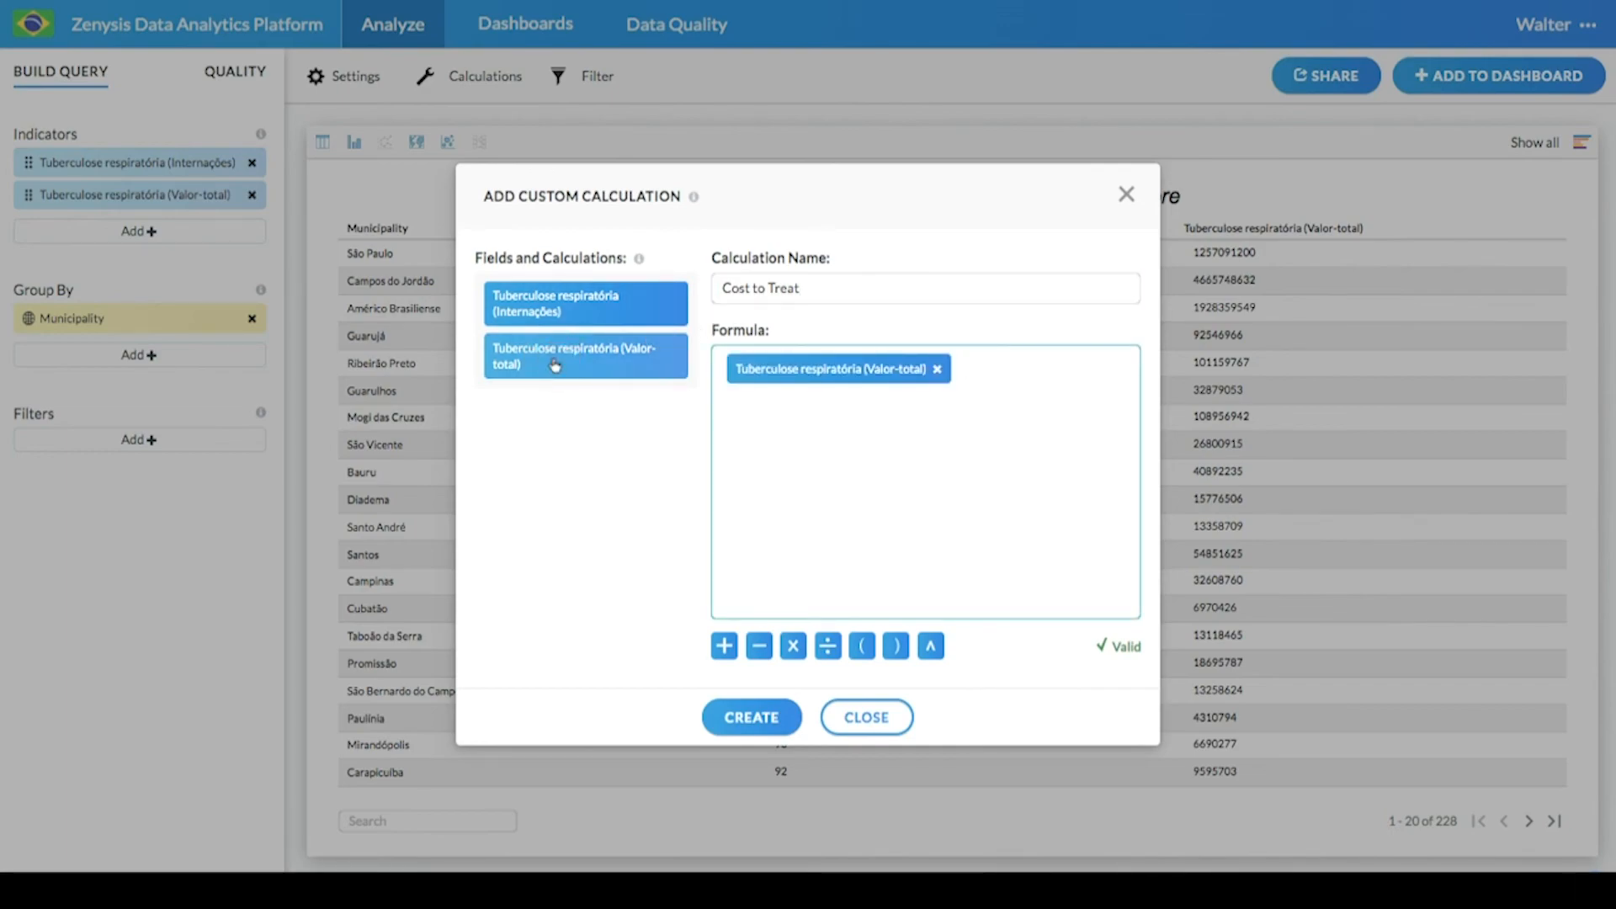
left_click(556, 319)
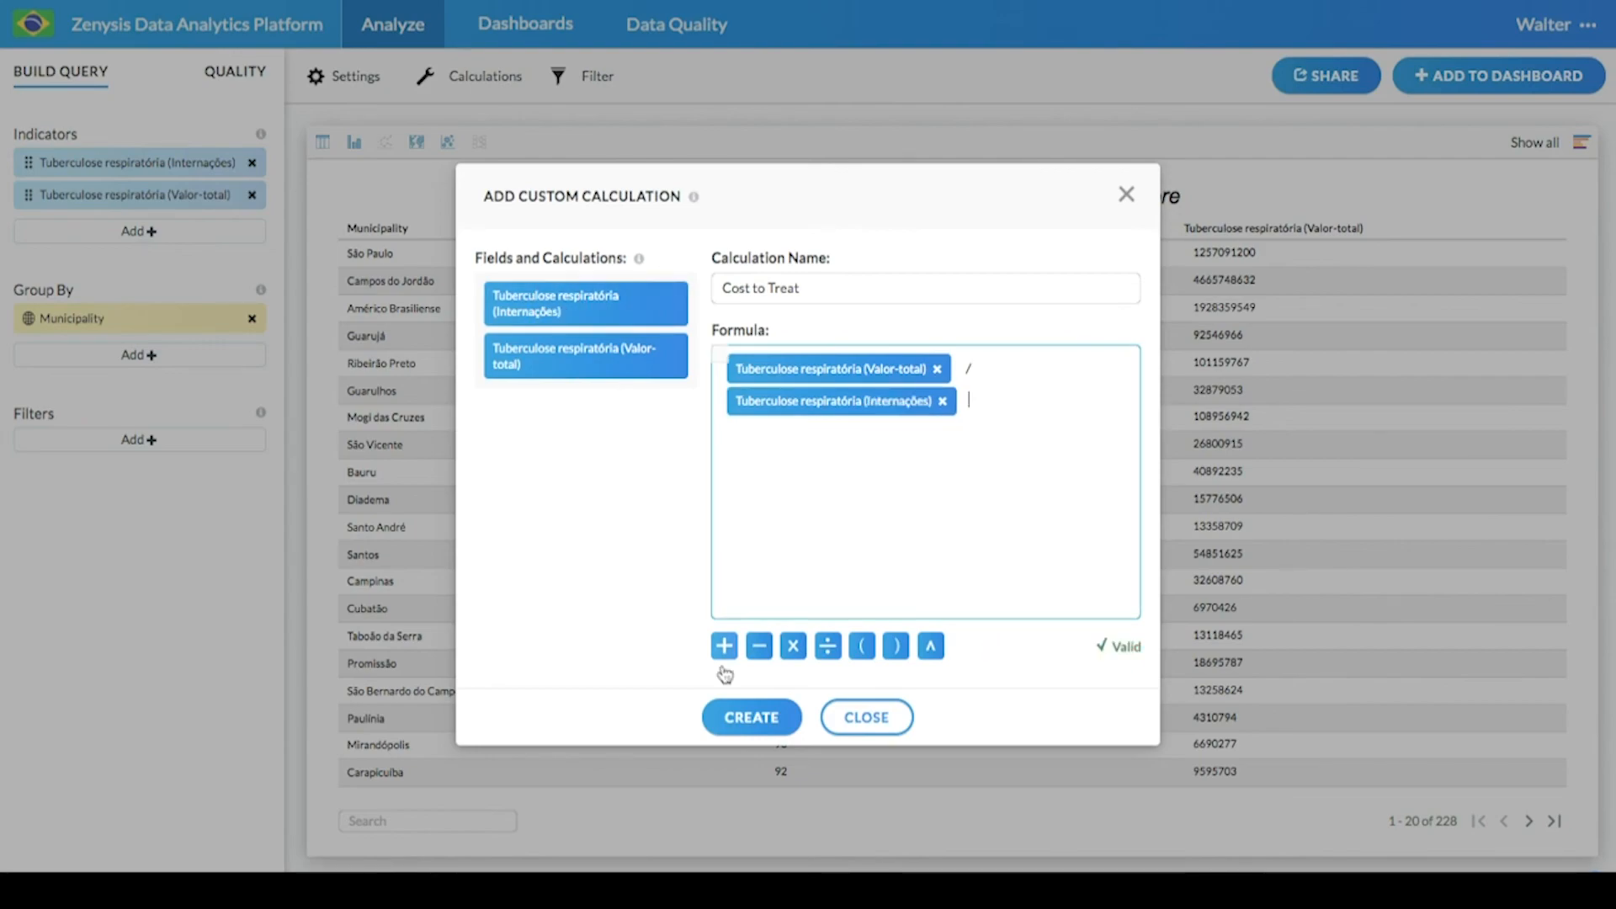
left_click(772, 734)
left_click(862, 717)
- Switch the table type to Scorecard and invert the coloration for the Cost to Treat indicator
left_click(349, 74)
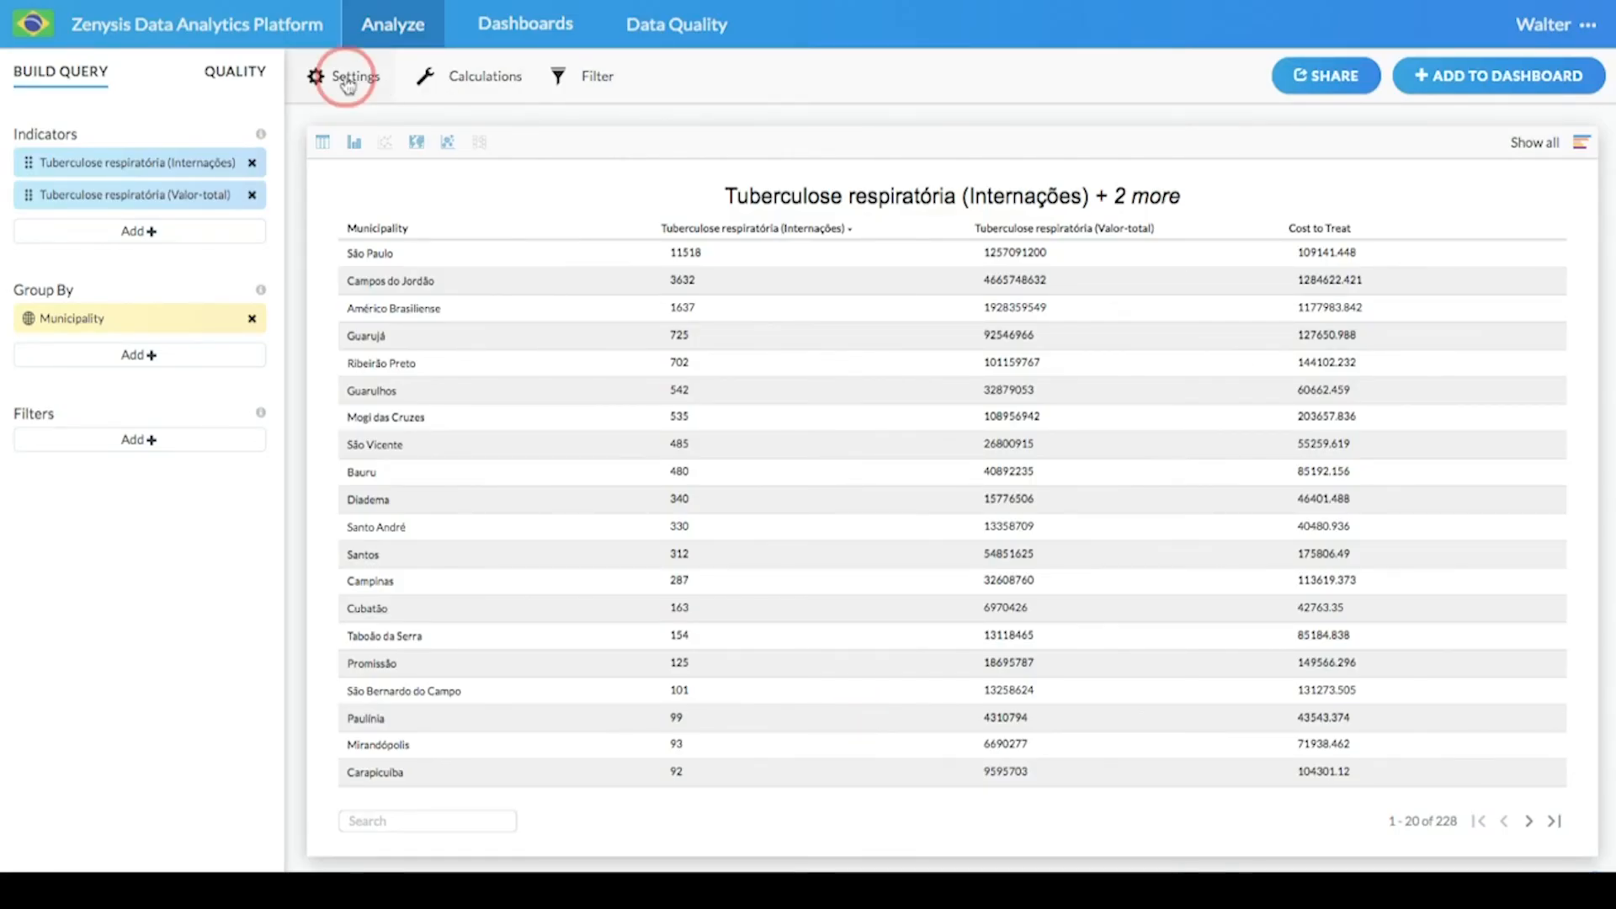
left_click(748, 324)
left_click(725, 358)
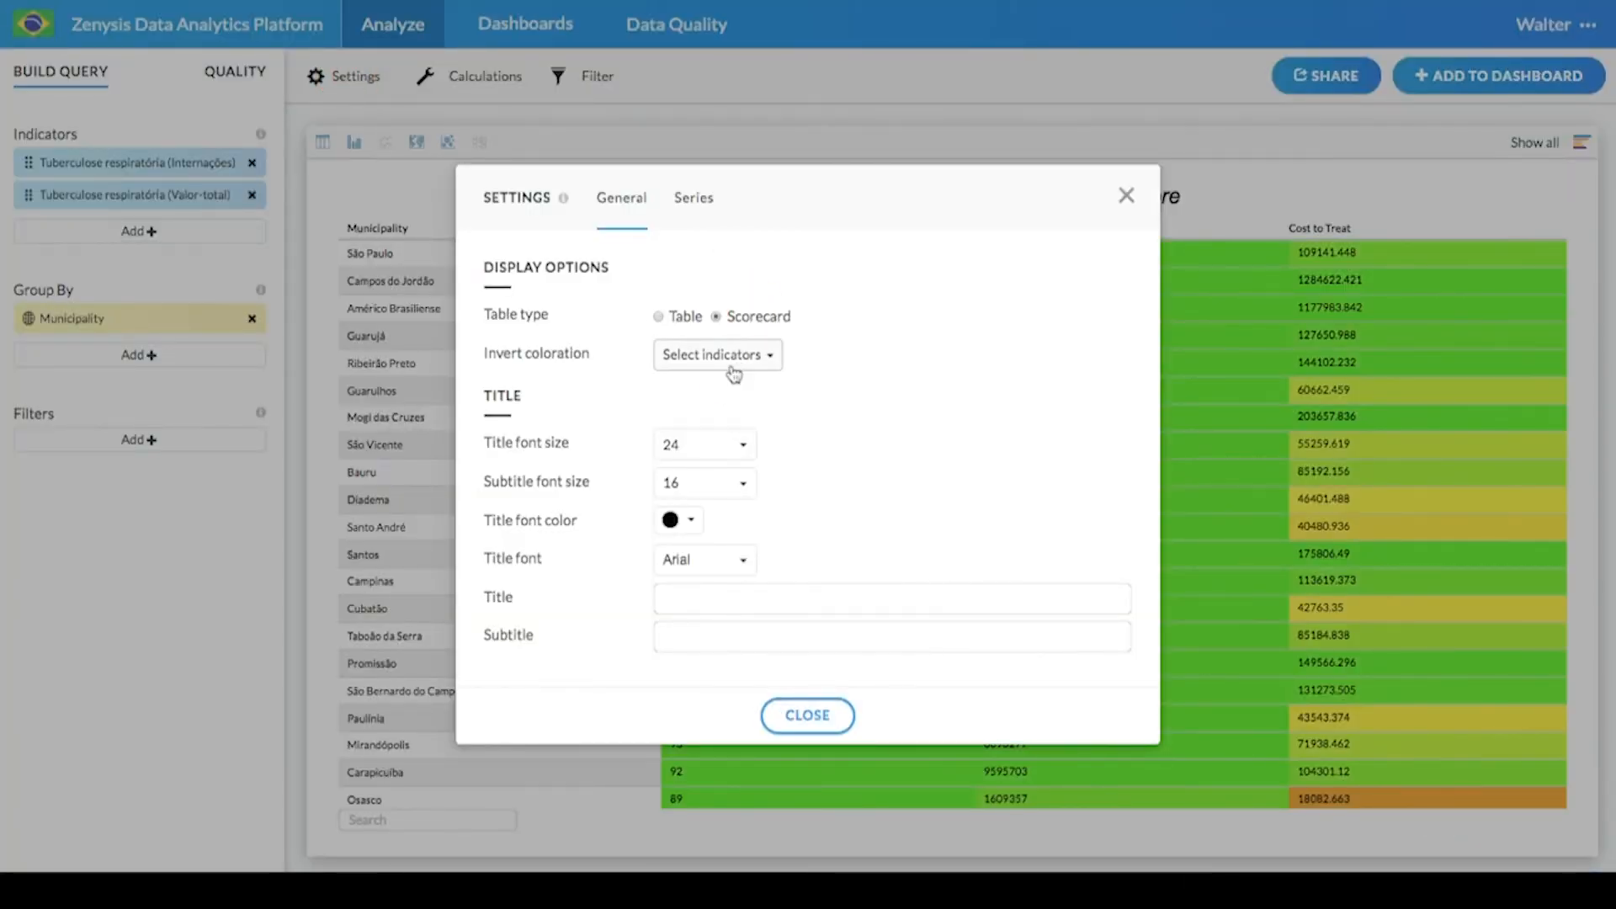
left_click(724, 465)
left_click(821, 715)
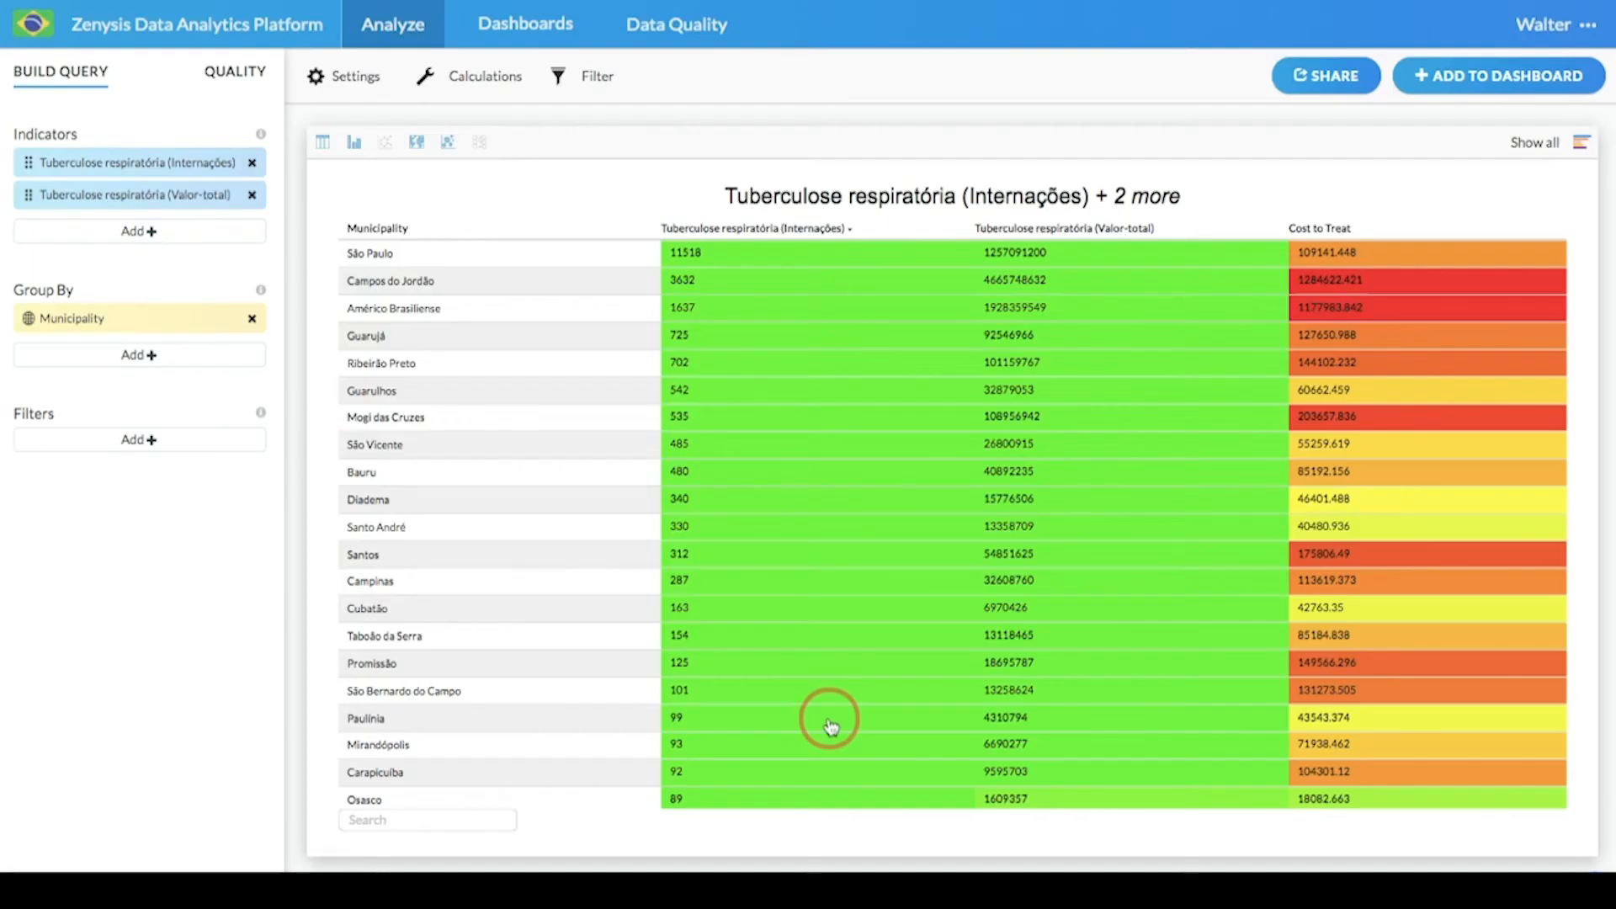
- Sort the scorecard by Cost to Treat in descending order
left_click(1318, 228)
left_click(1318, 229)
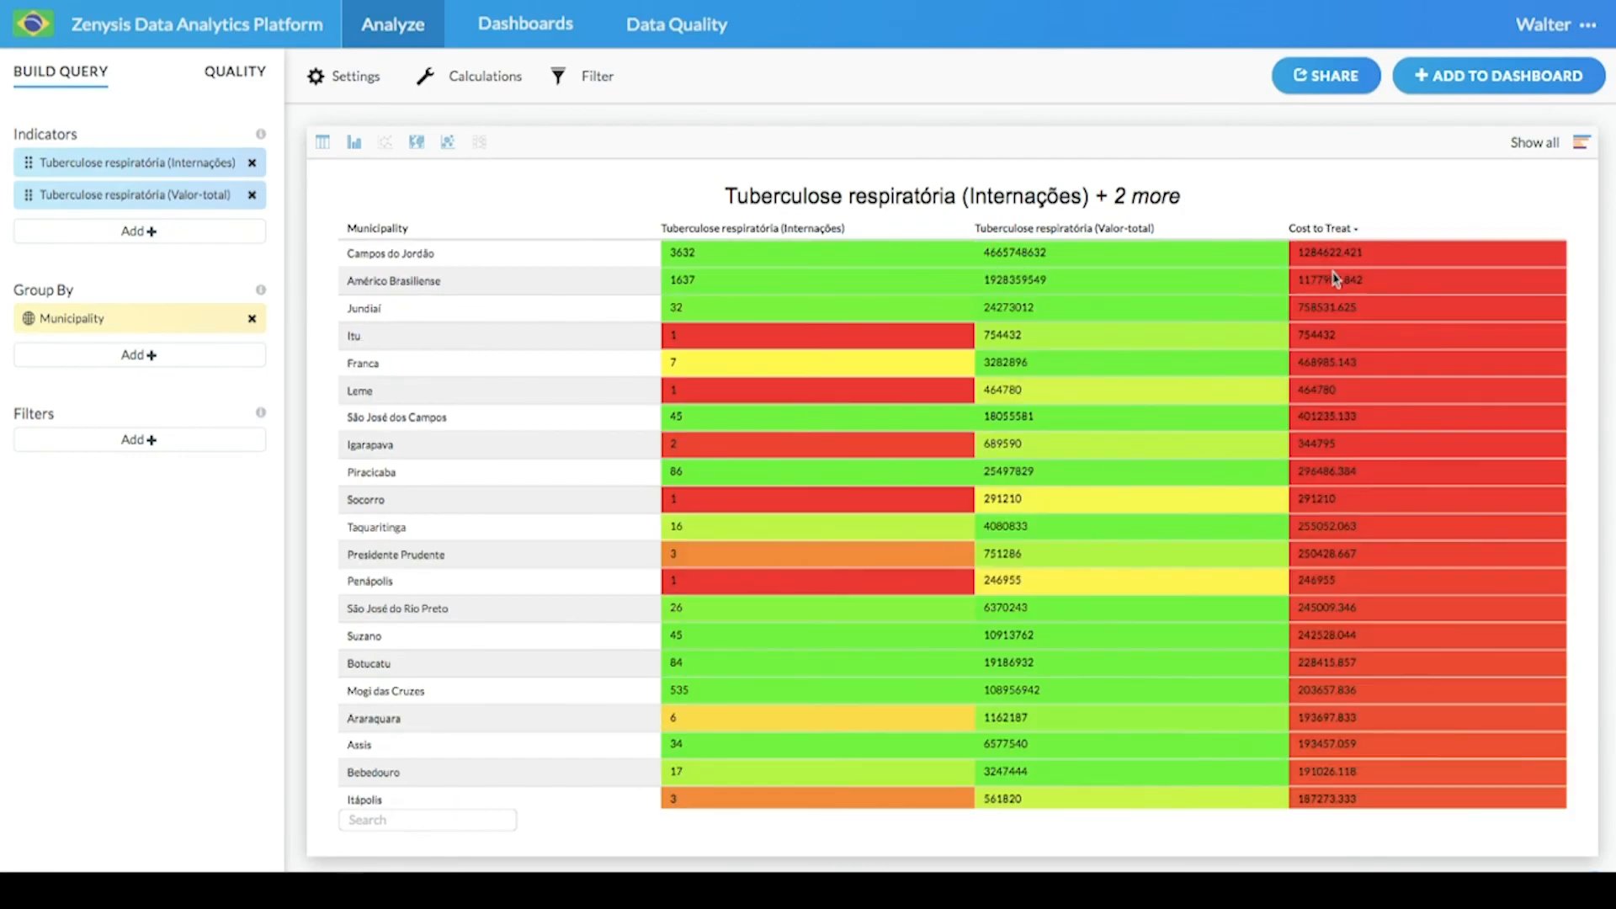
- Switch to a bar chart and hide the Internações and Valor-total series, leaving only Cost to Treat
left_click(353, 144)
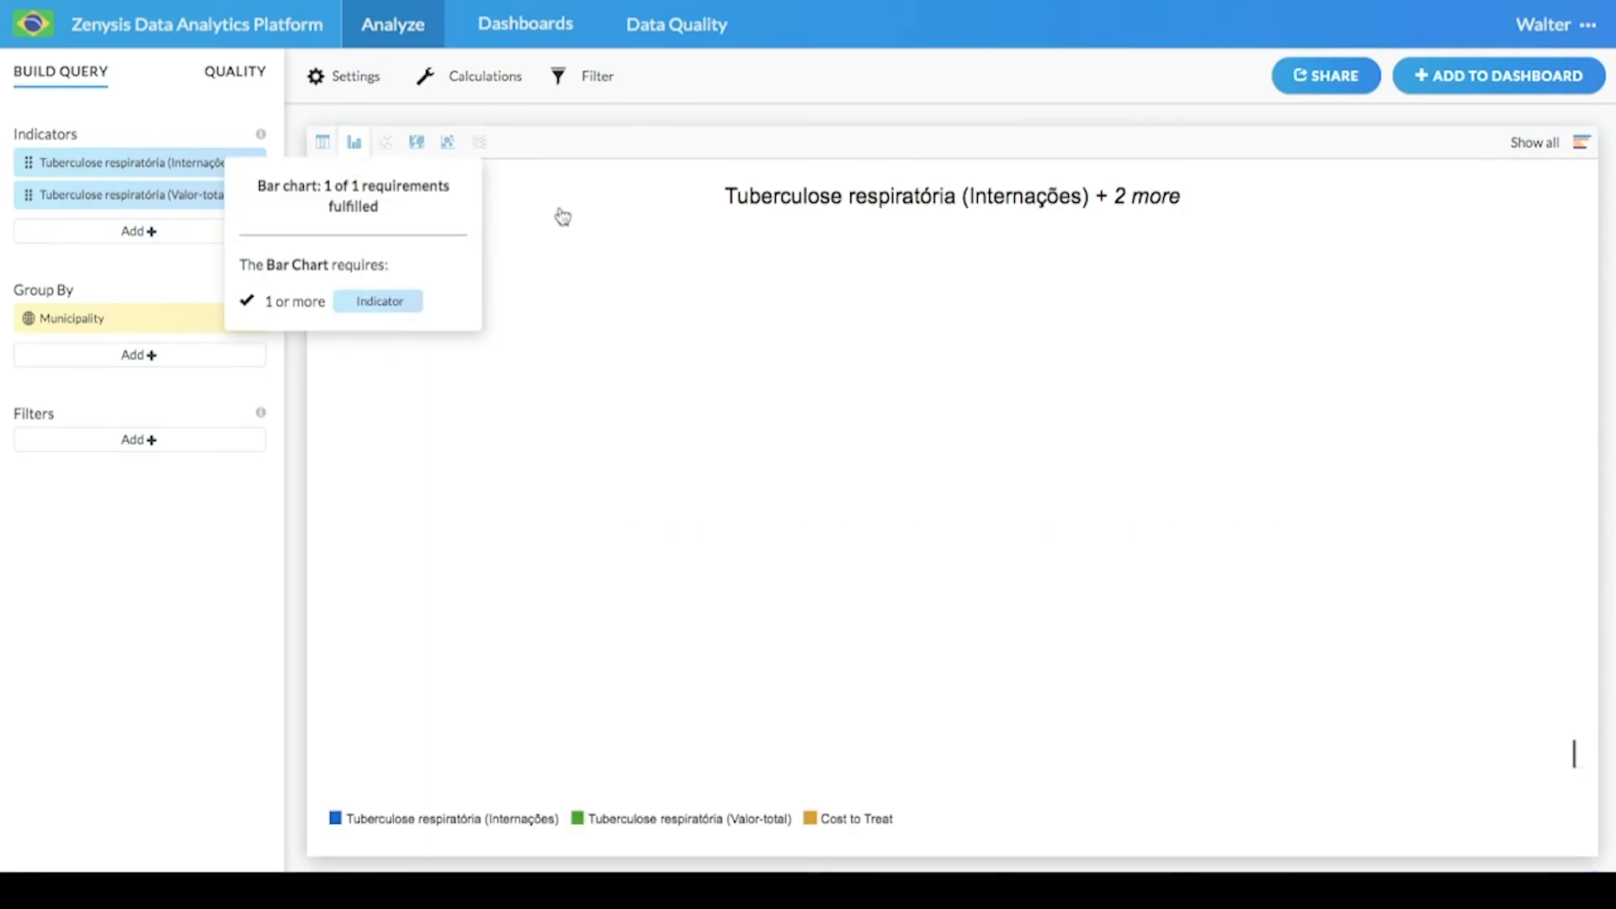
left_click(644, 821)
left_click(476, 822)
- Set the bar chart to sort by Cost to Treat
left_click(325, 76)
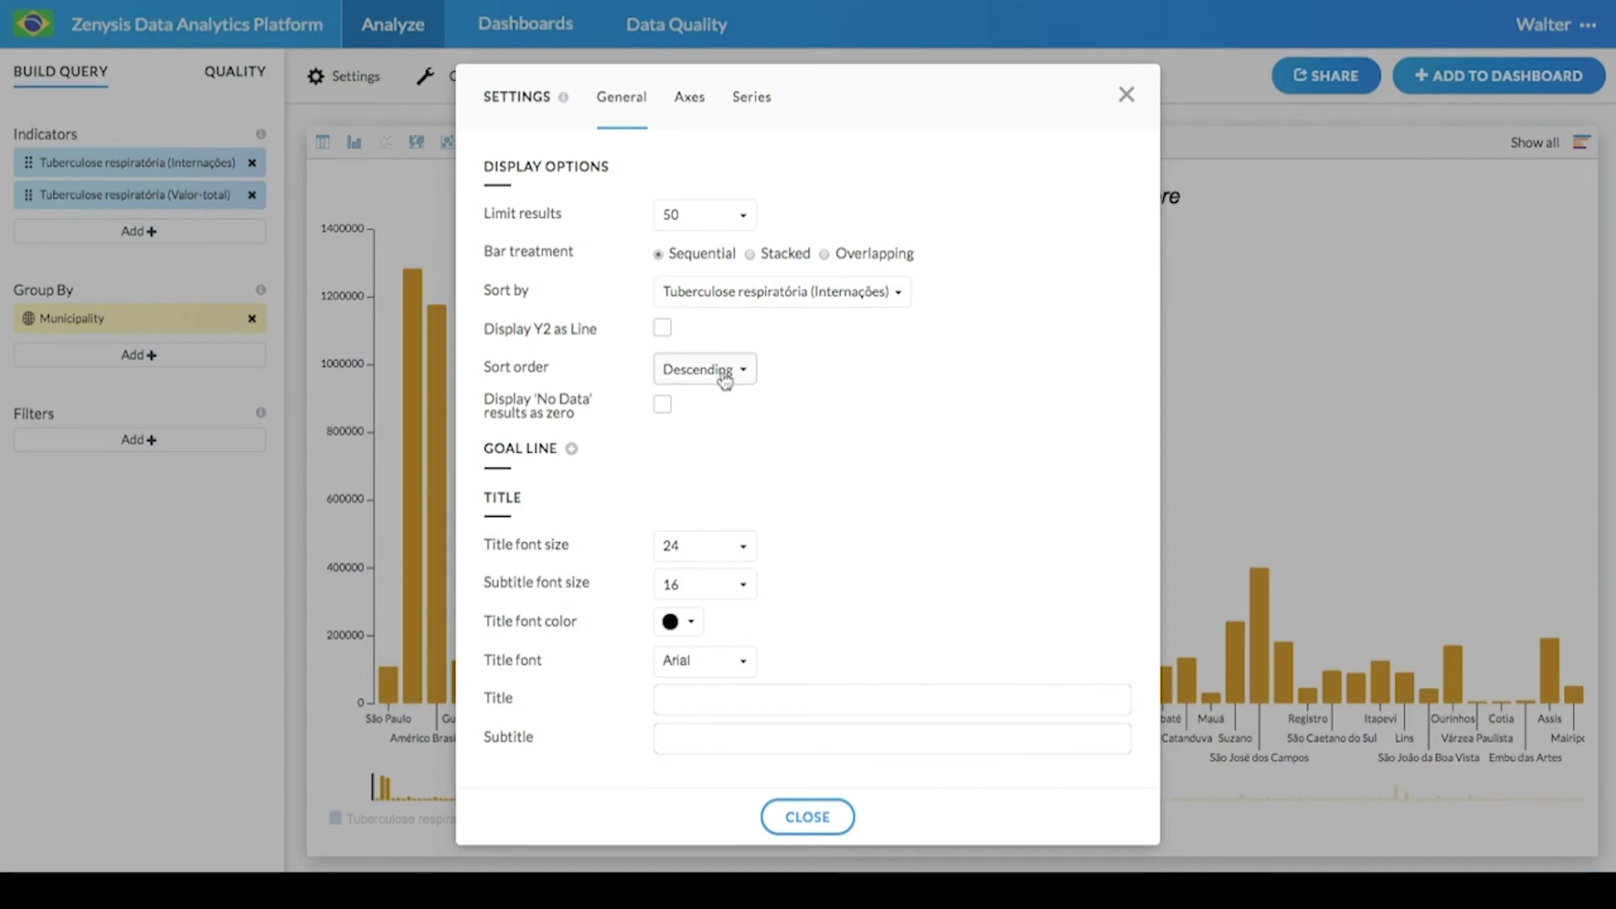
left_click(725, 380)
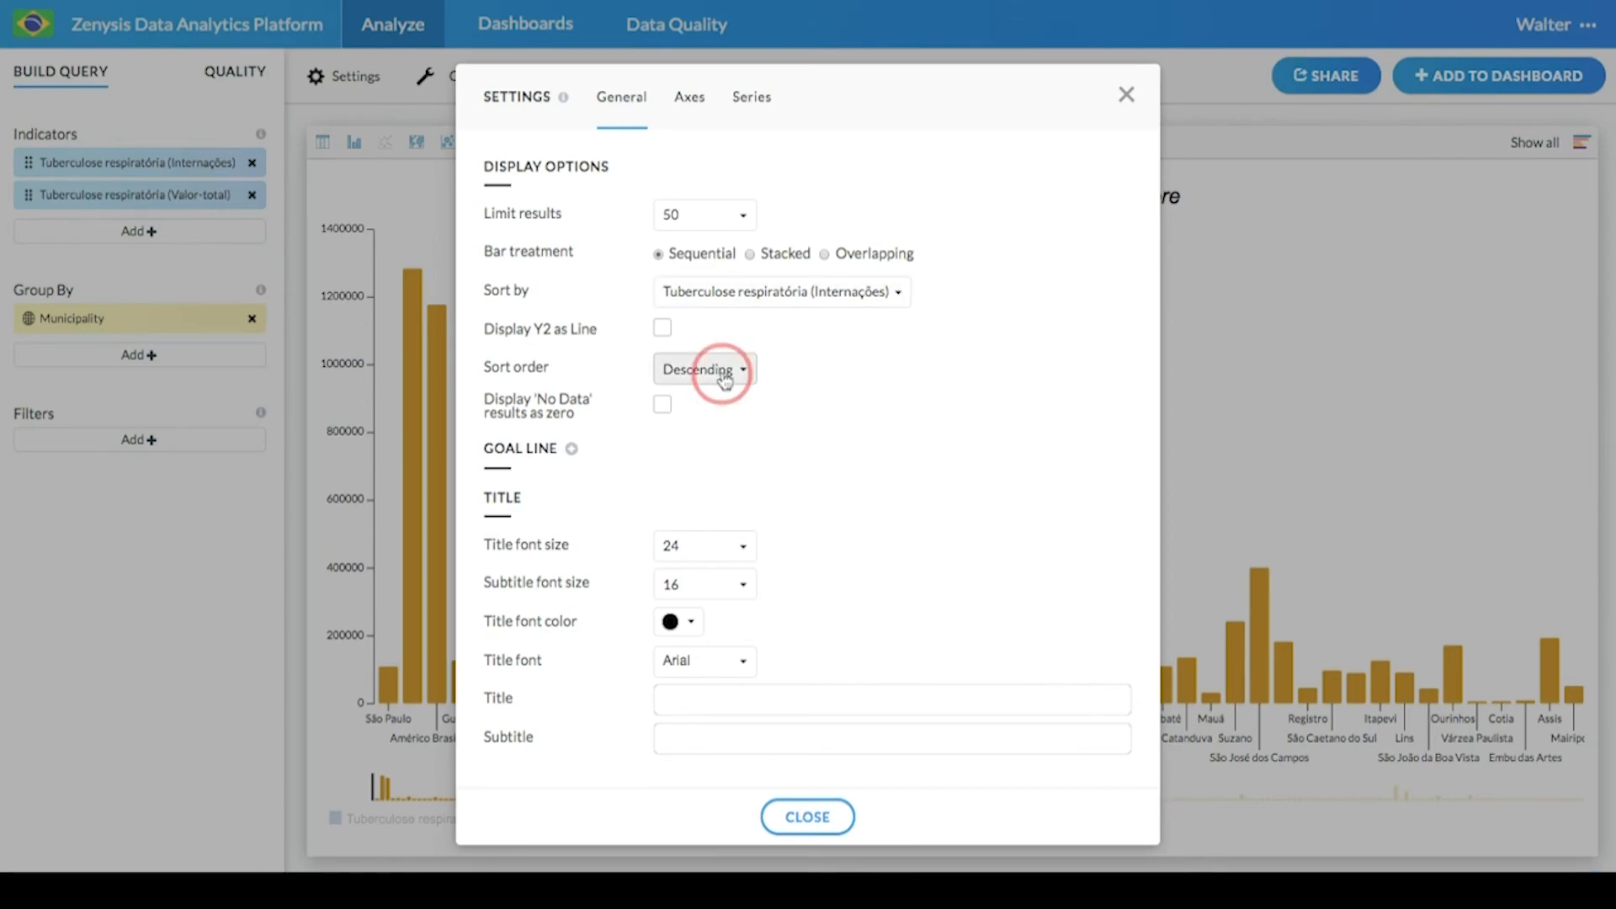
left_click(812, 364)
left_click(791, 295)
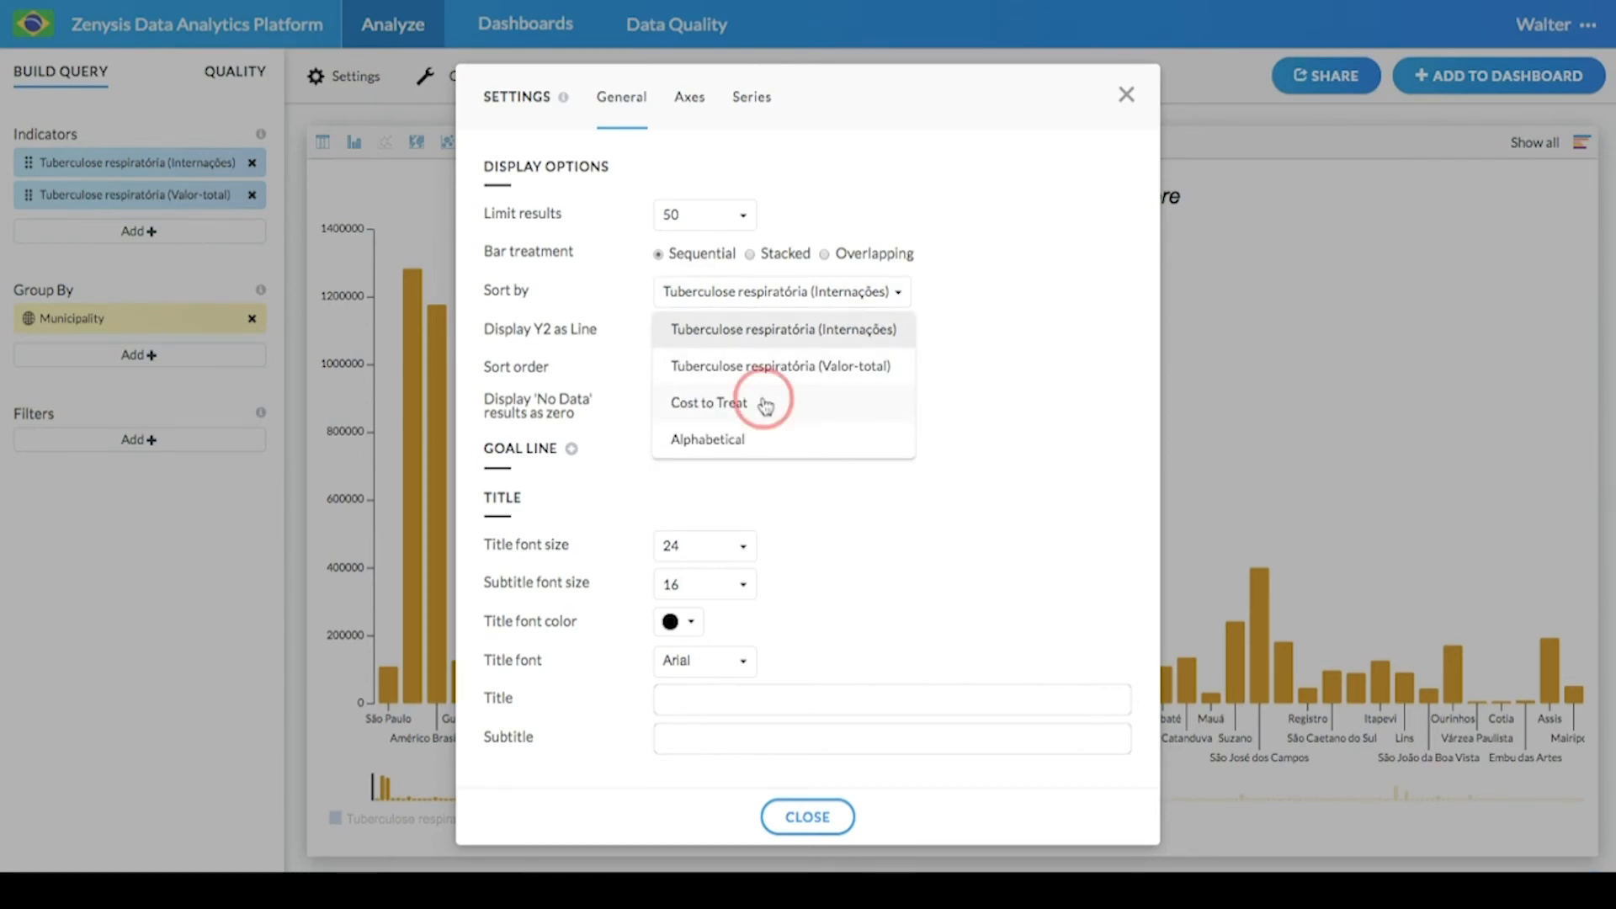
left_click(764, 405)
left_click(807, 816)
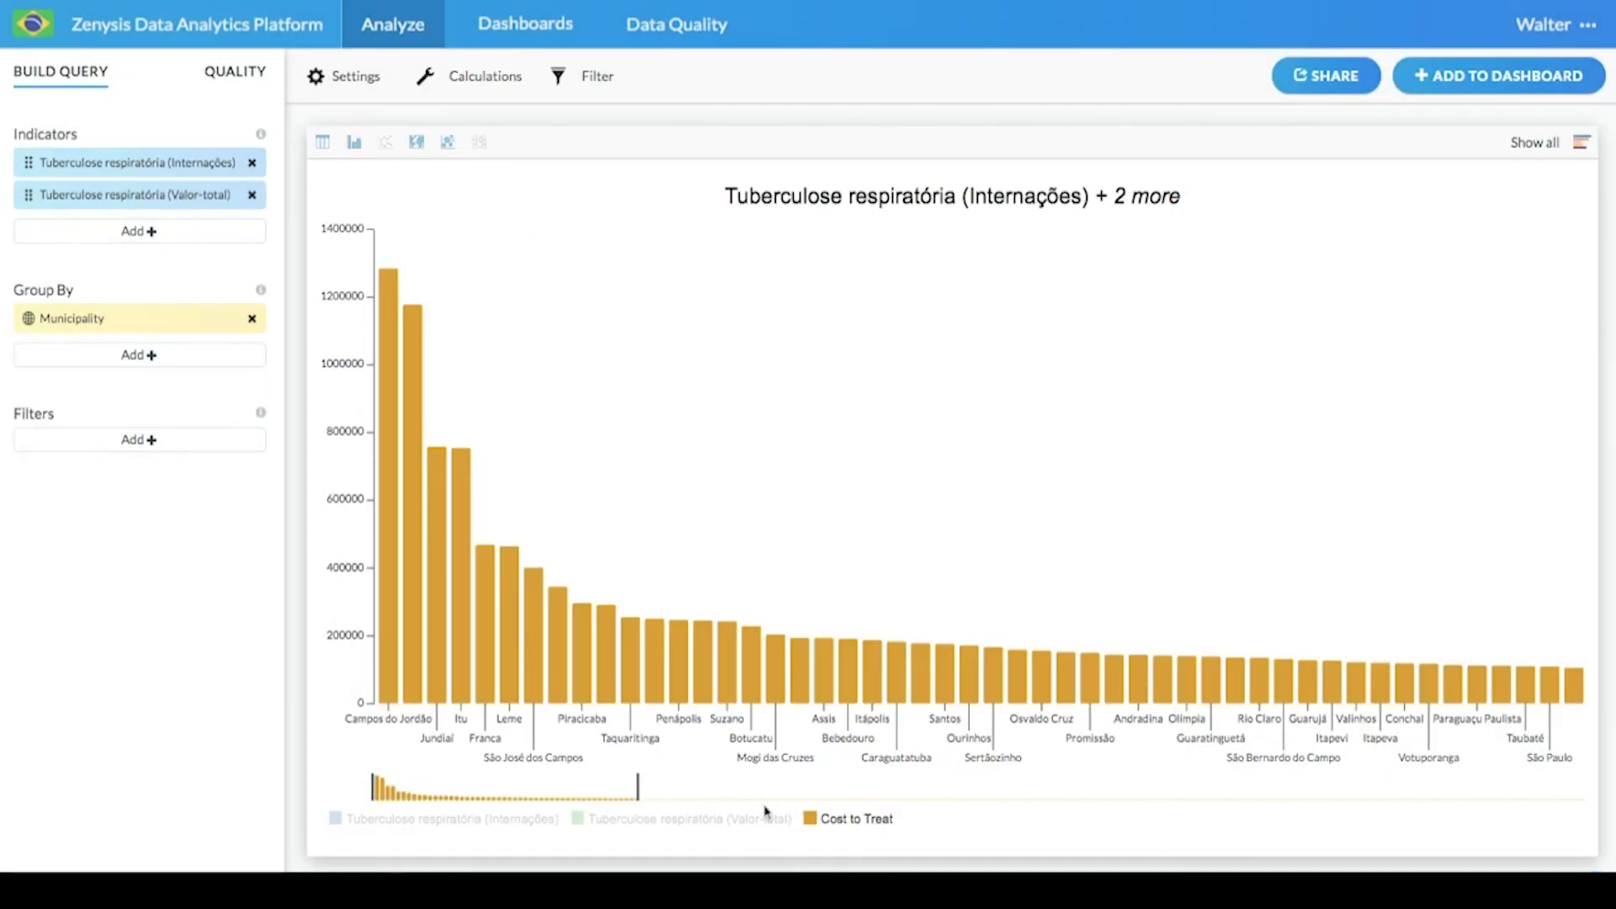
- Add horizontal reference lines at several bar heights along the chart's value axis
left_click(355, 665)
mouse_move(500, 774)
left_mouse_down()
mouse_move(652, 801)
mouse_move(491, 808)
left_mouse_up()
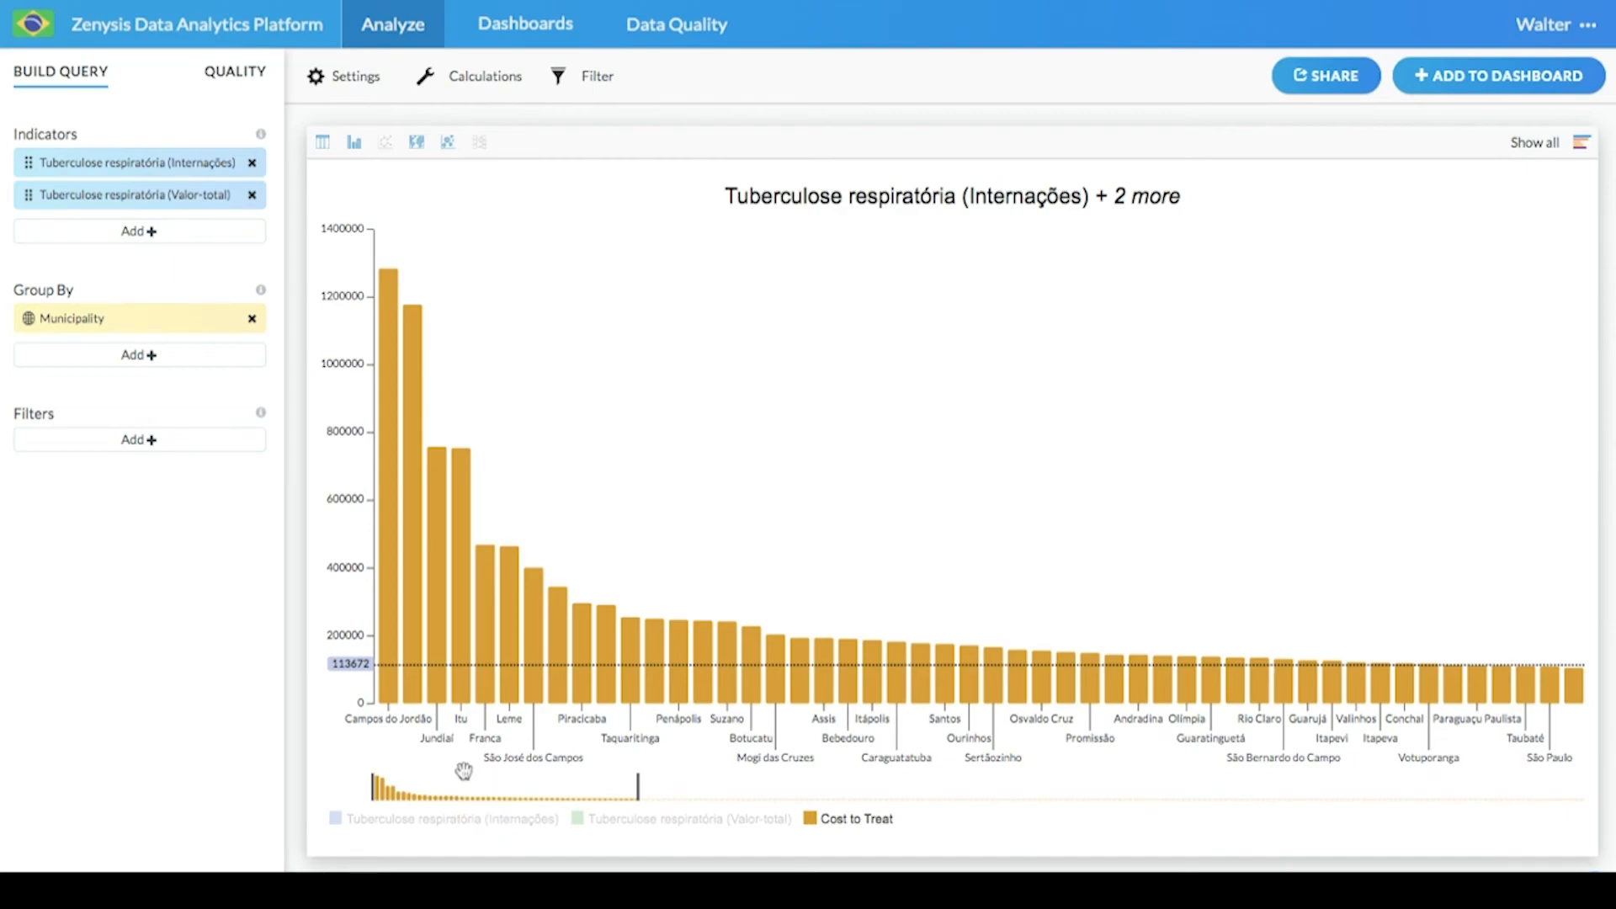
left_click(337, 273)
left_click(338, 308)
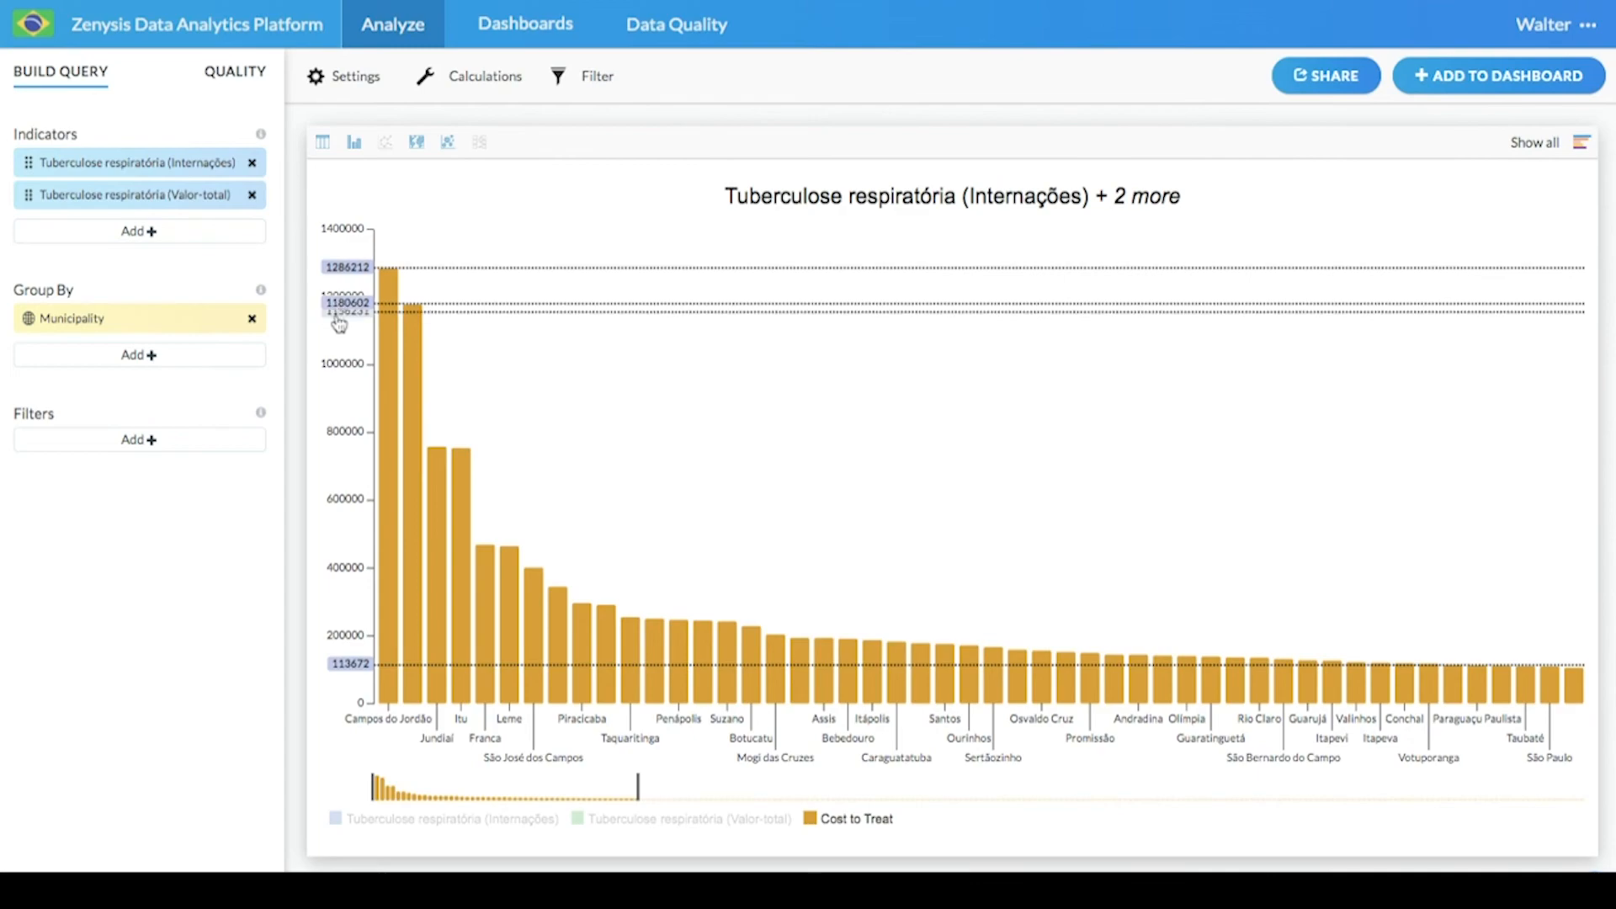
left_click(336, 446)
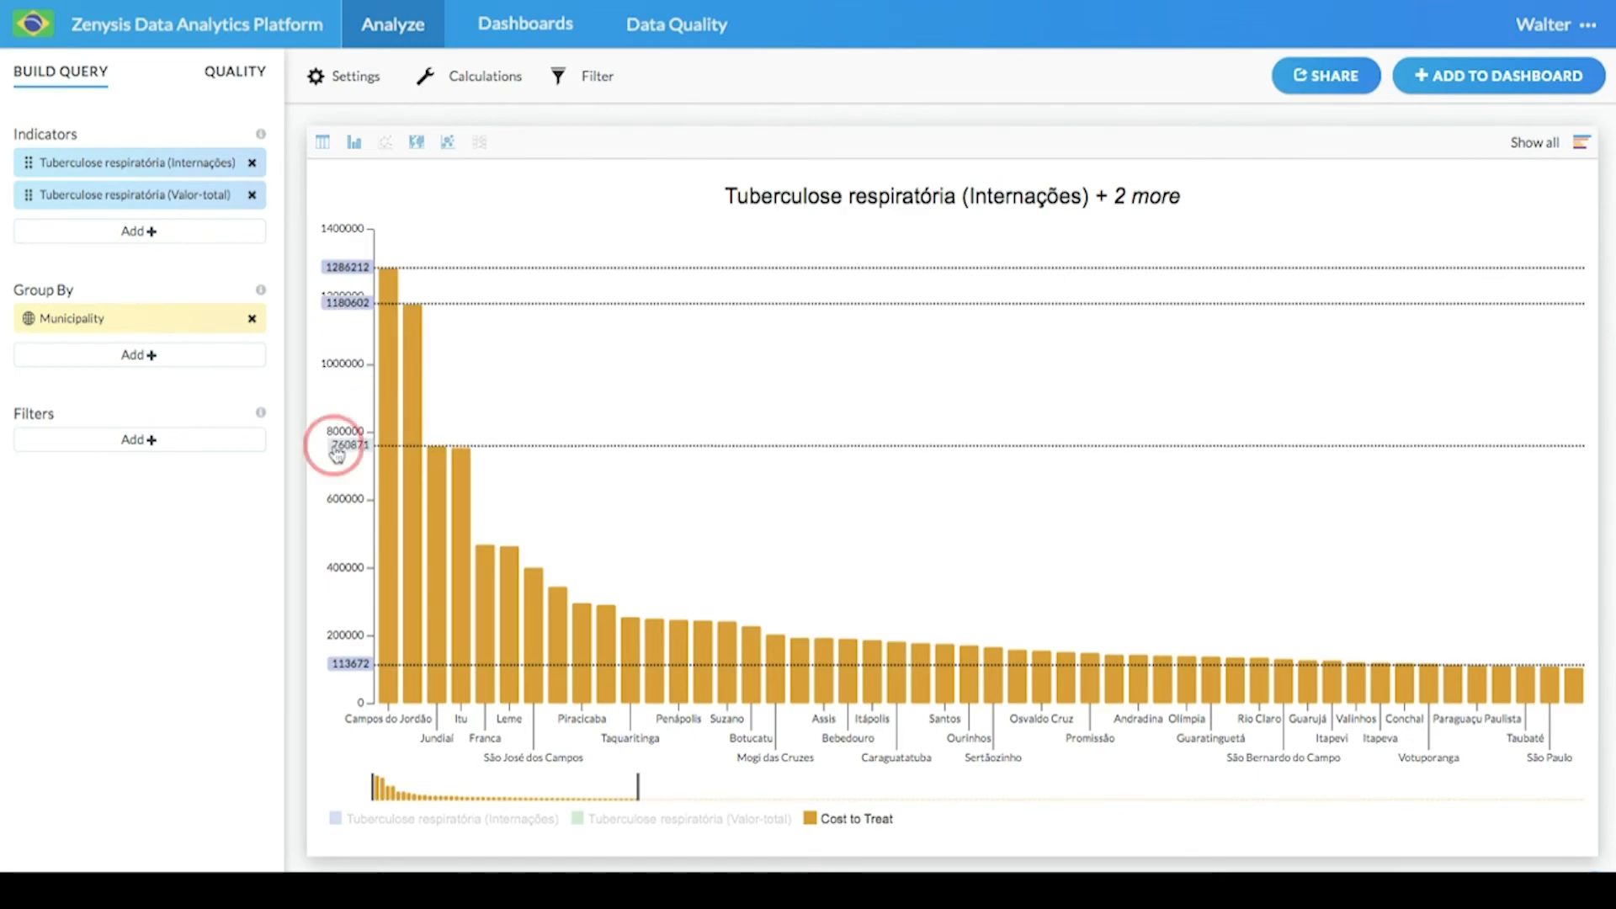
- Examine the Cost to Treat values of the highest municipality bars
mouse_move(414, 488)
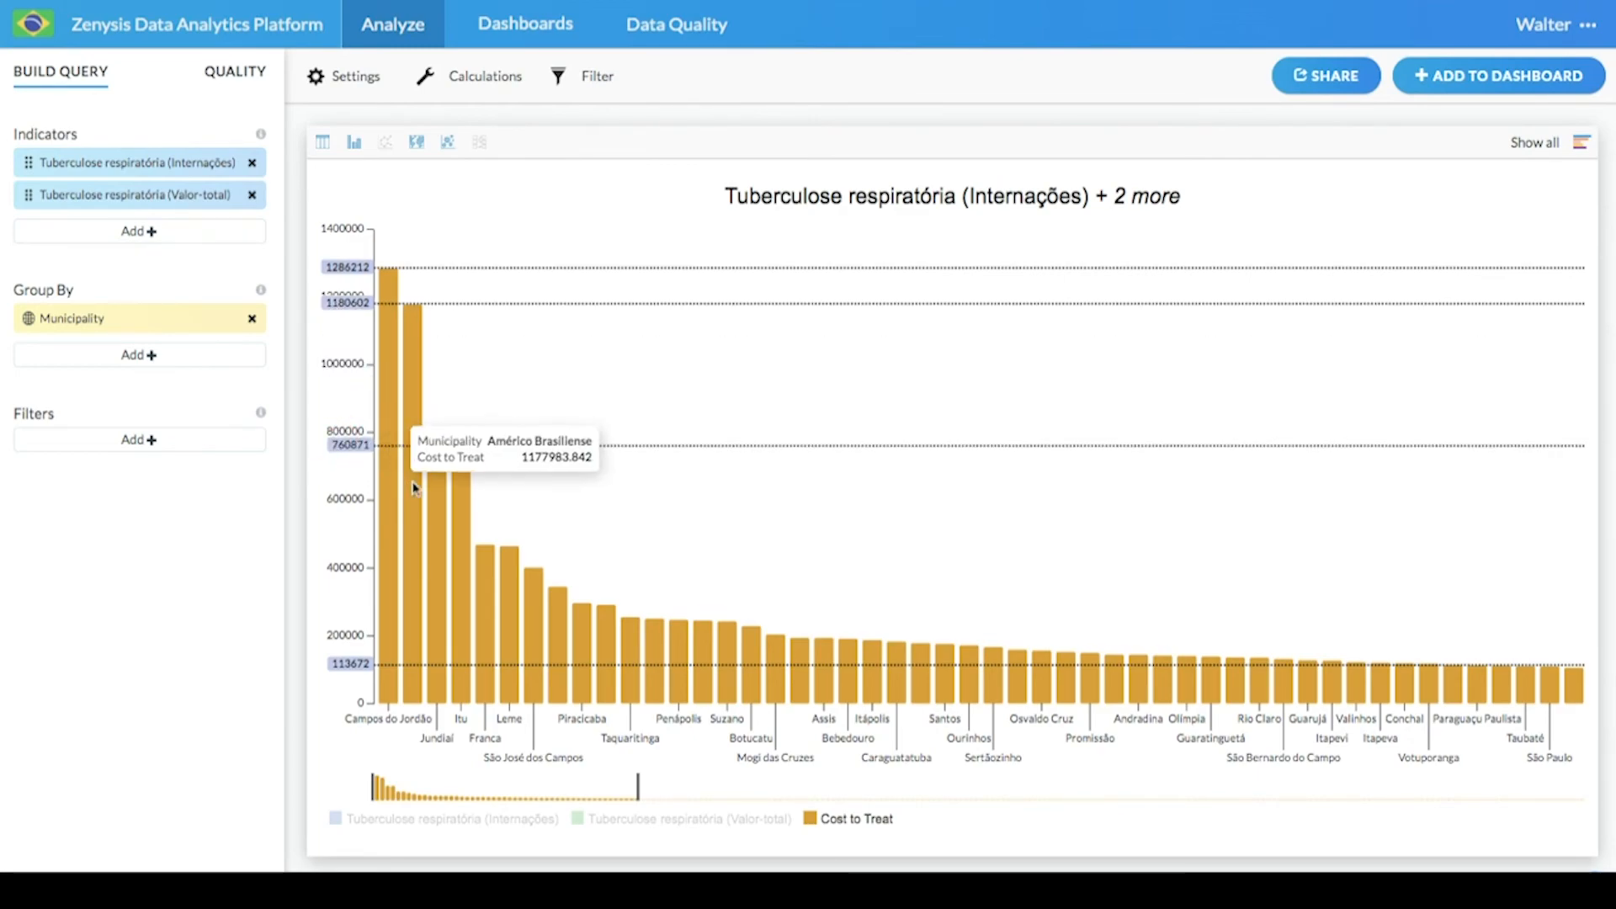
mouse_move(461, 500)
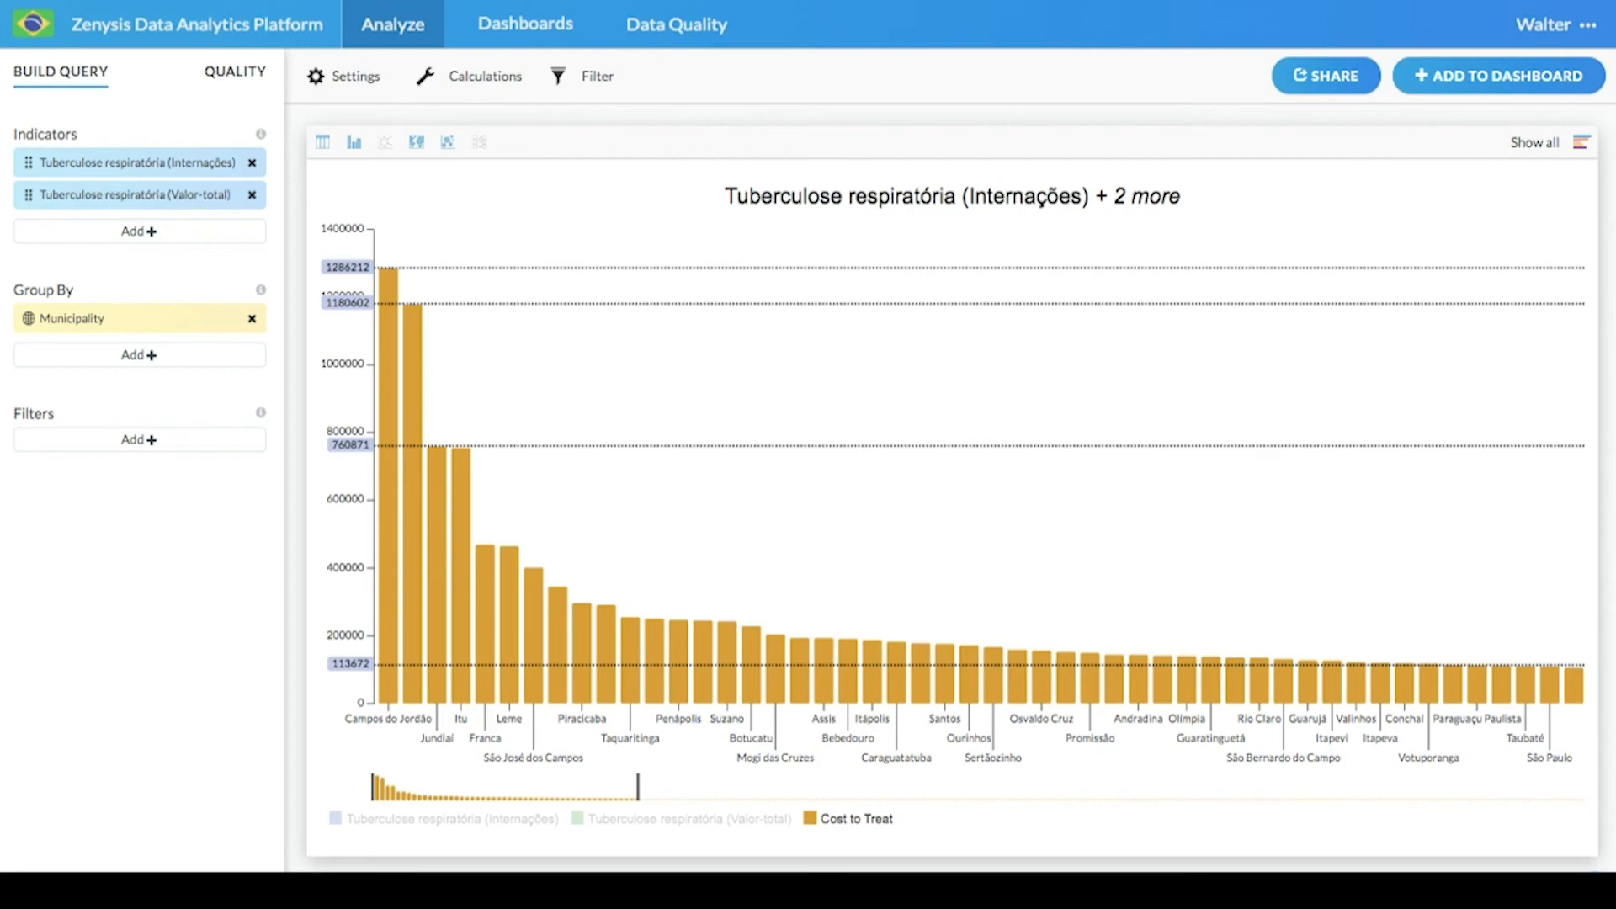
mouse_move(393, 525)
mouse_move(452, 541)
mouse_move(572, 789)
left_mouse_down()
mouse_move(614, 793)
mouse_move(545, 793)
left_mouse_up()
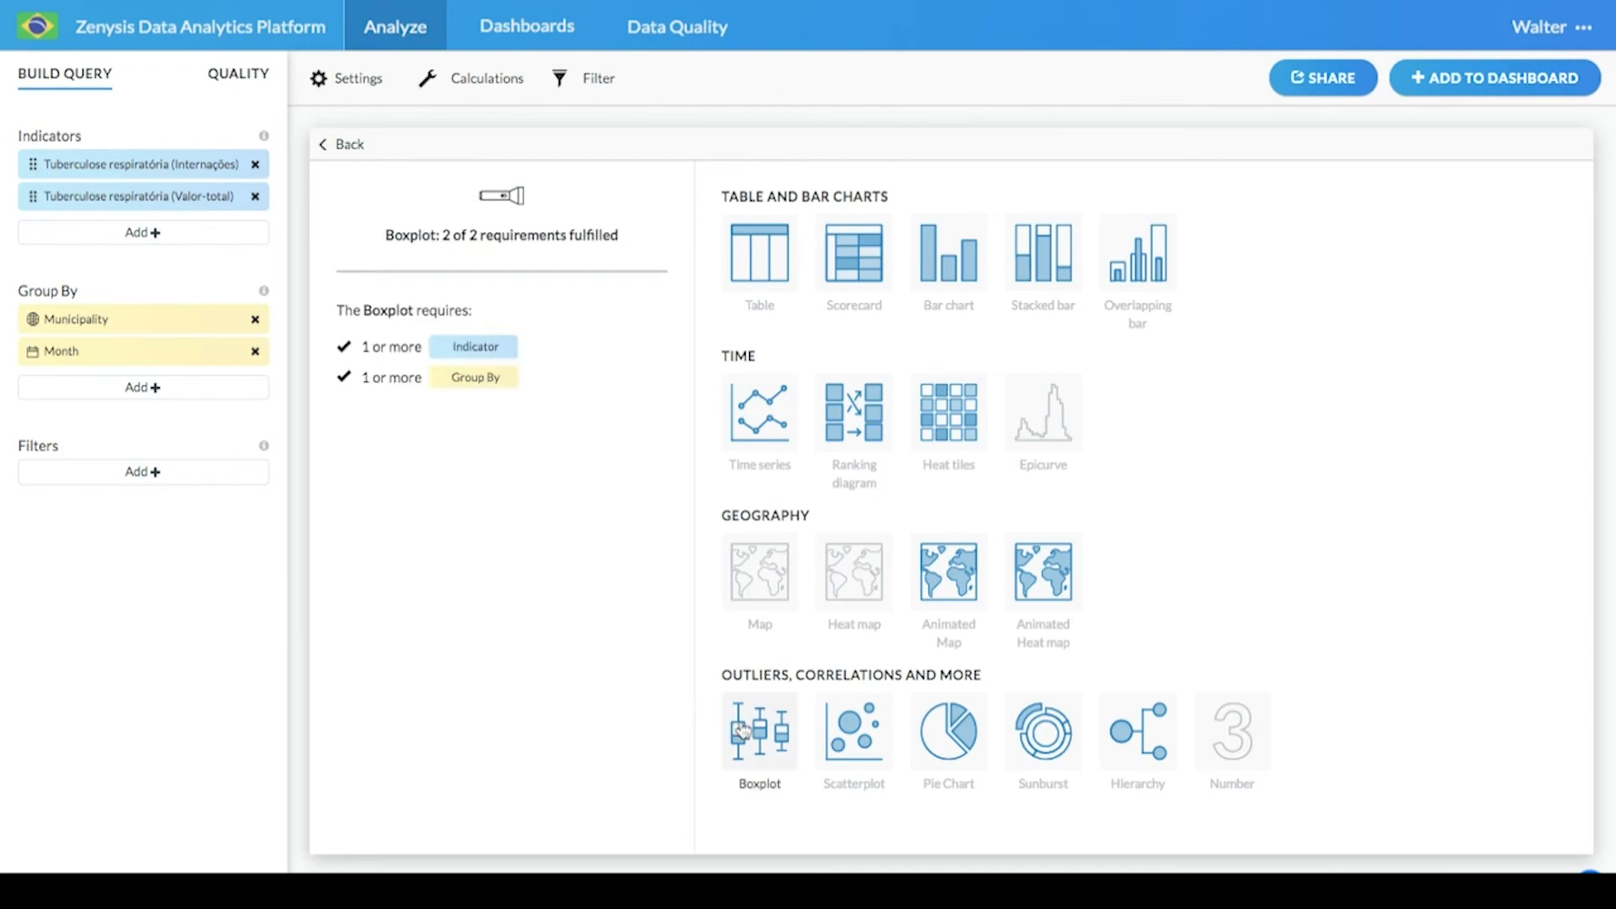
- Switch the visualization to a boxplot
mouse_move(960, 751)
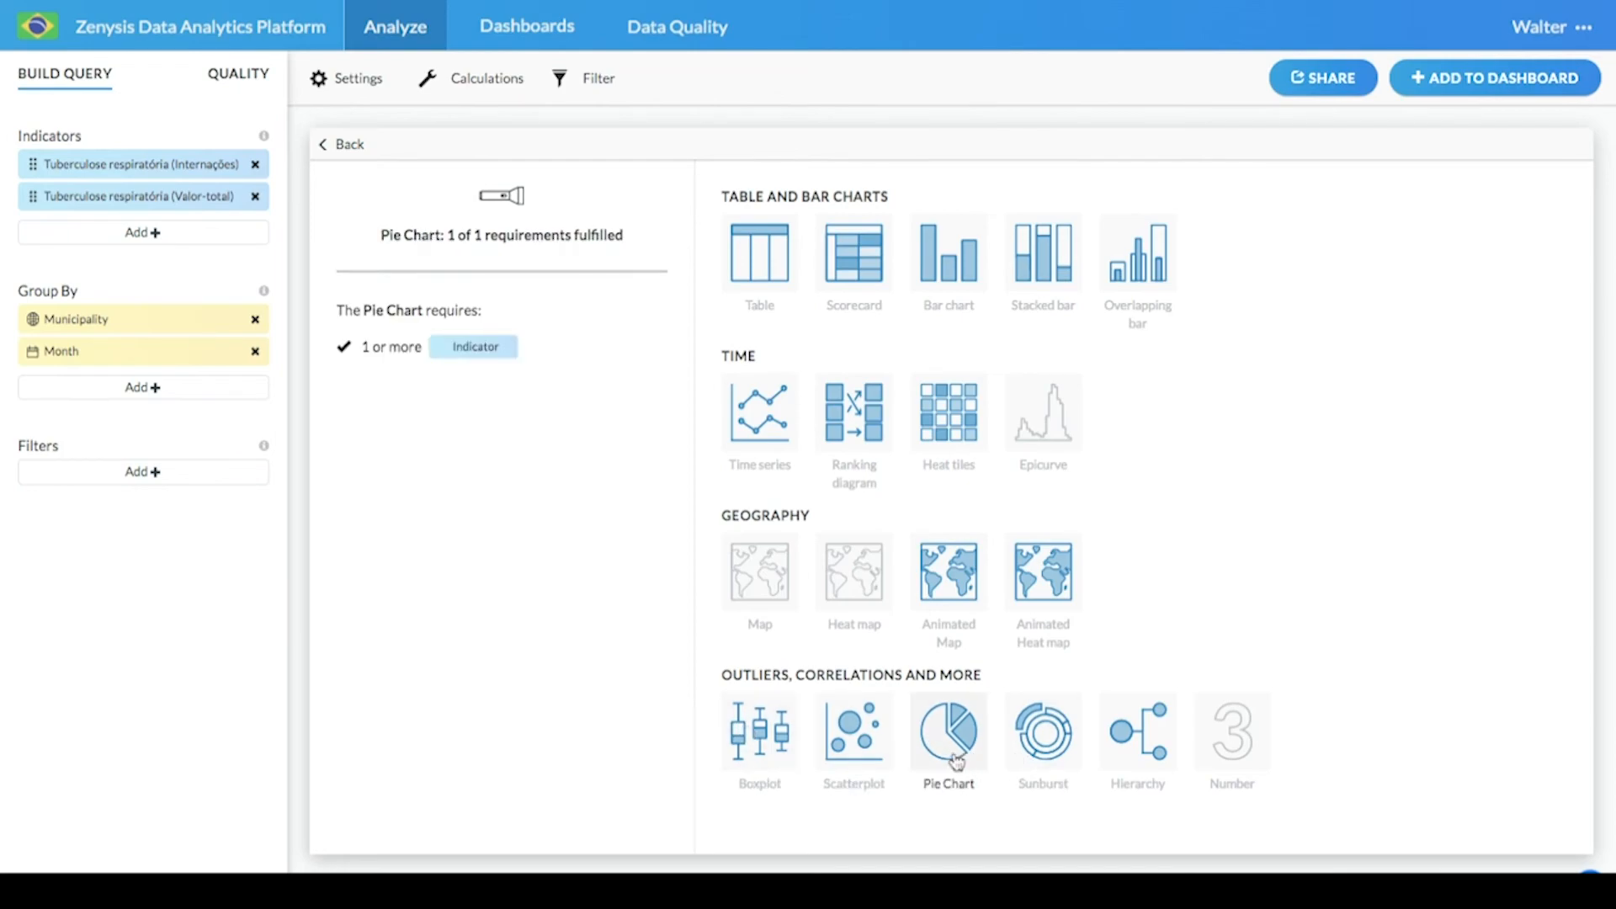
mouse_move(869, 757)
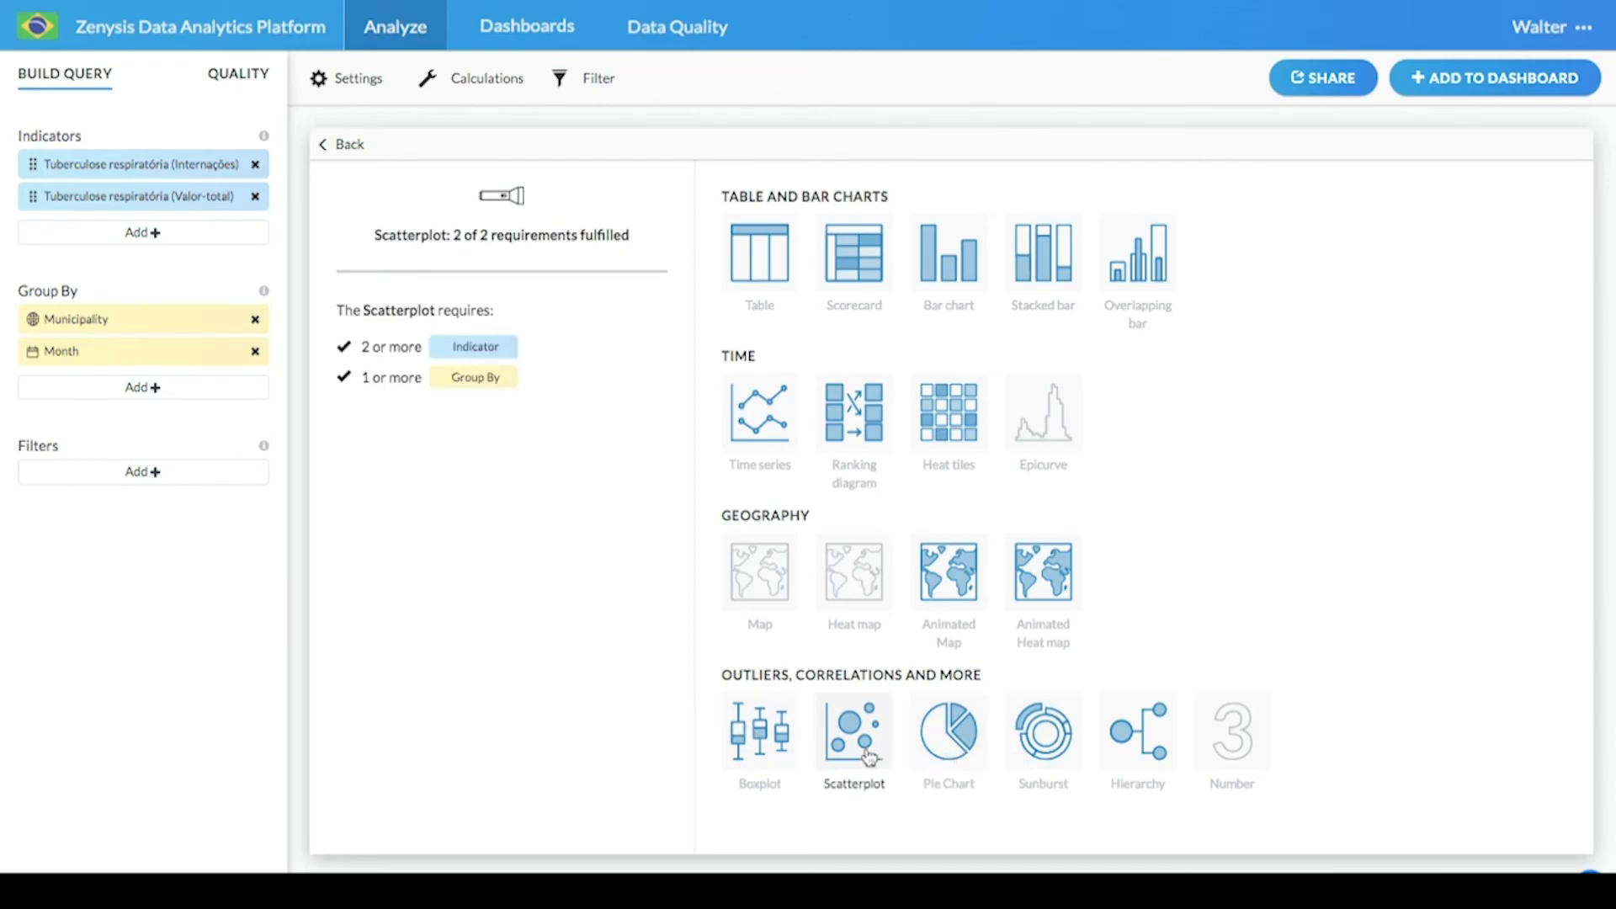
left_click(761, 749)
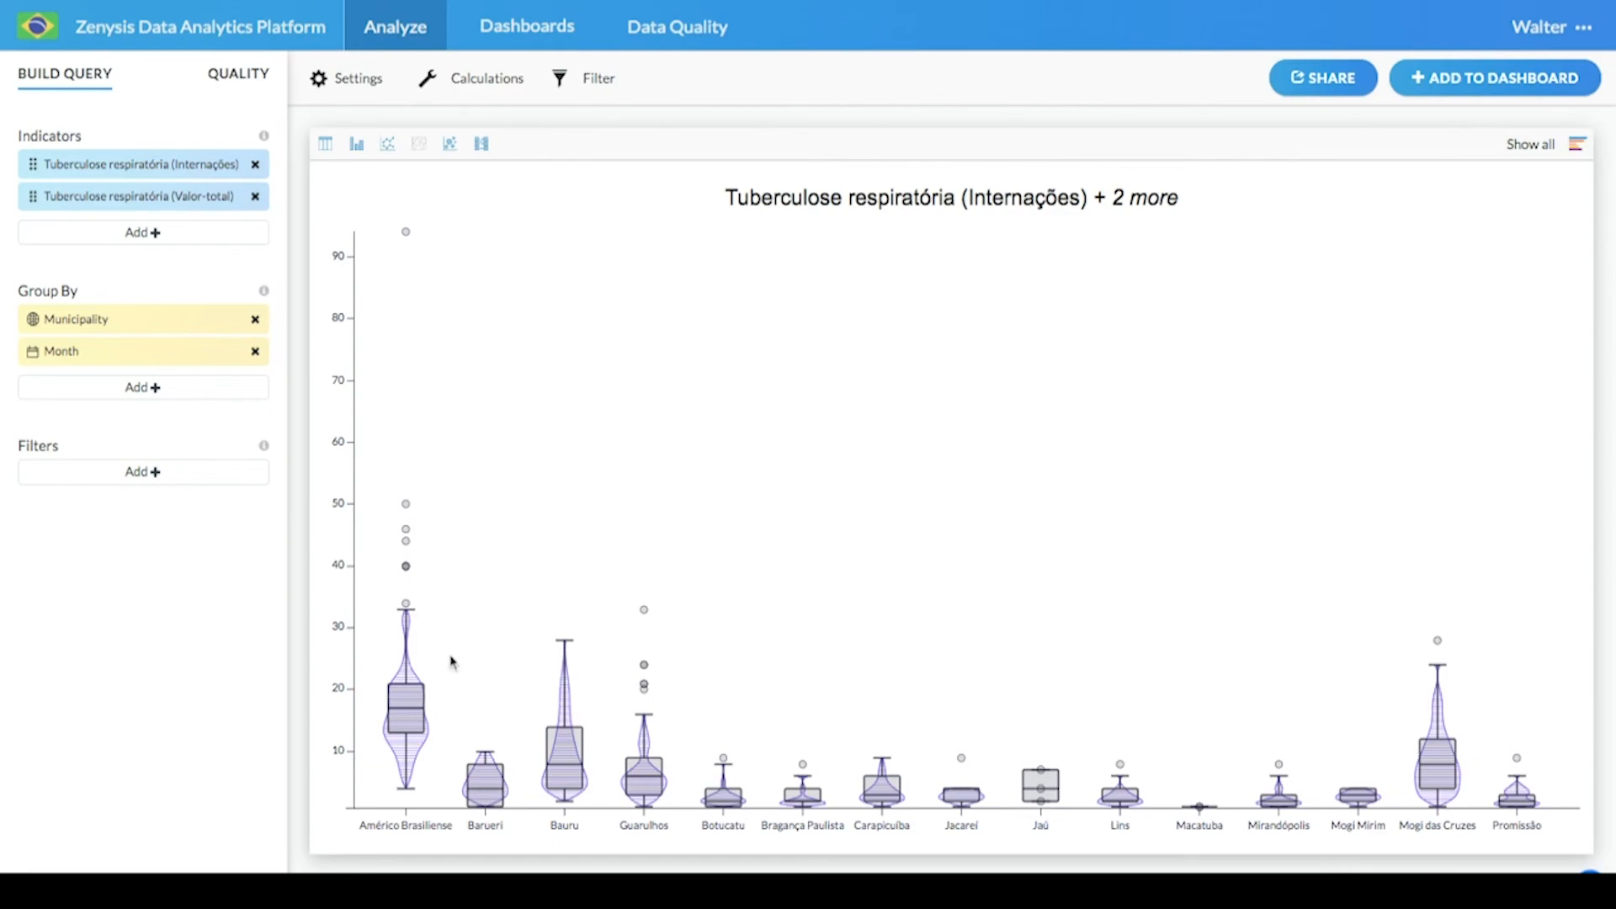
left_click(347, 80)
left_click(687, 278)
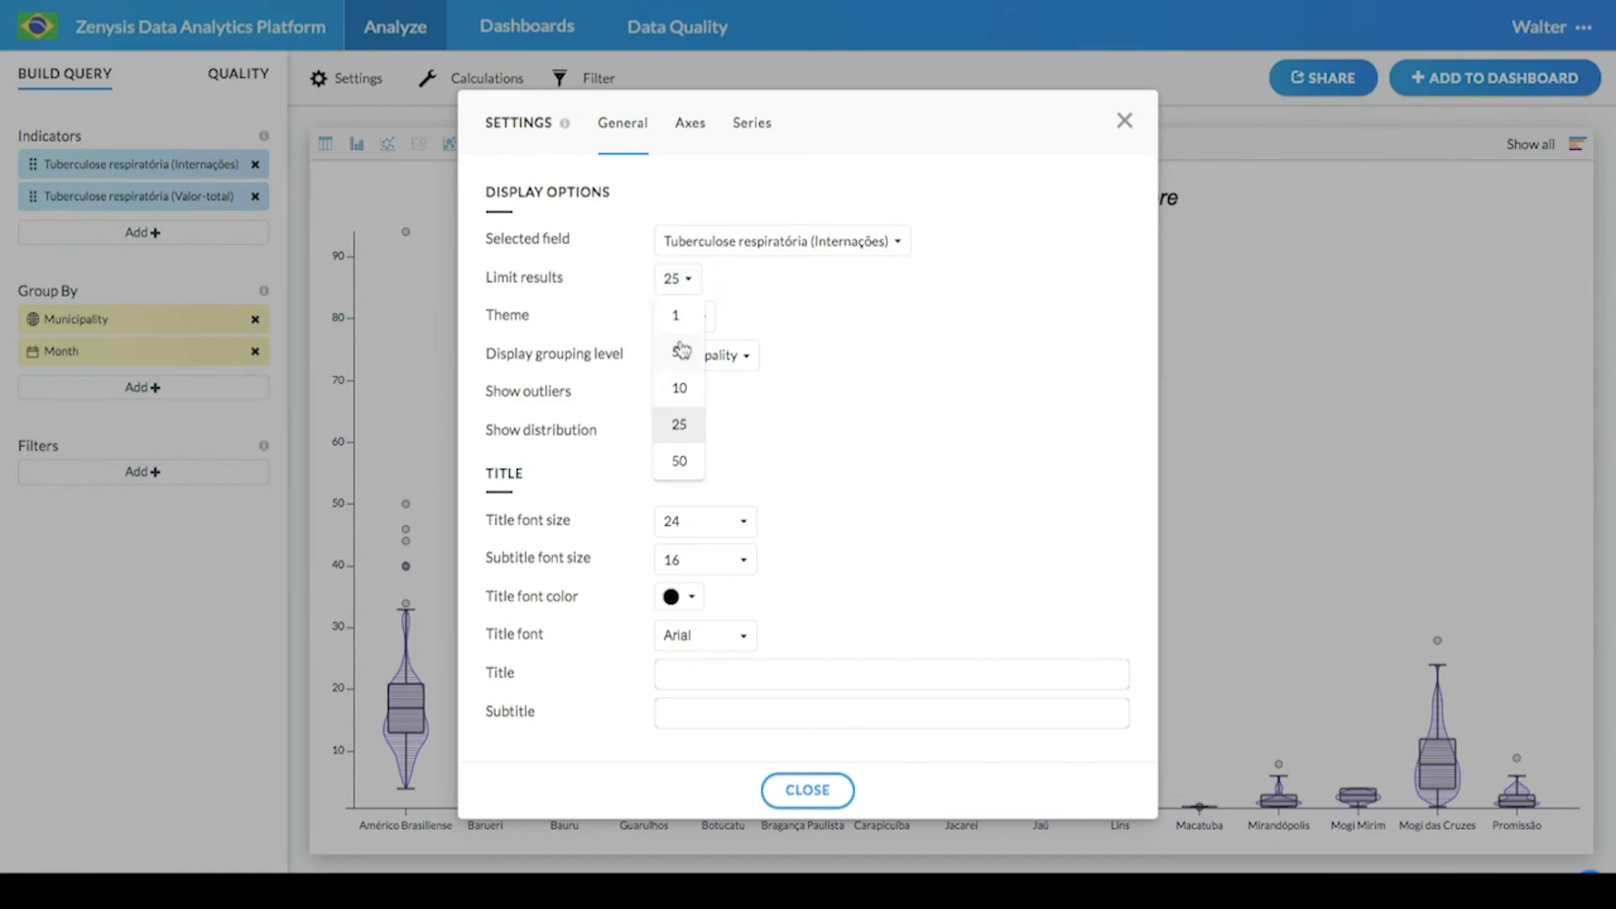
left_click(807, 790)
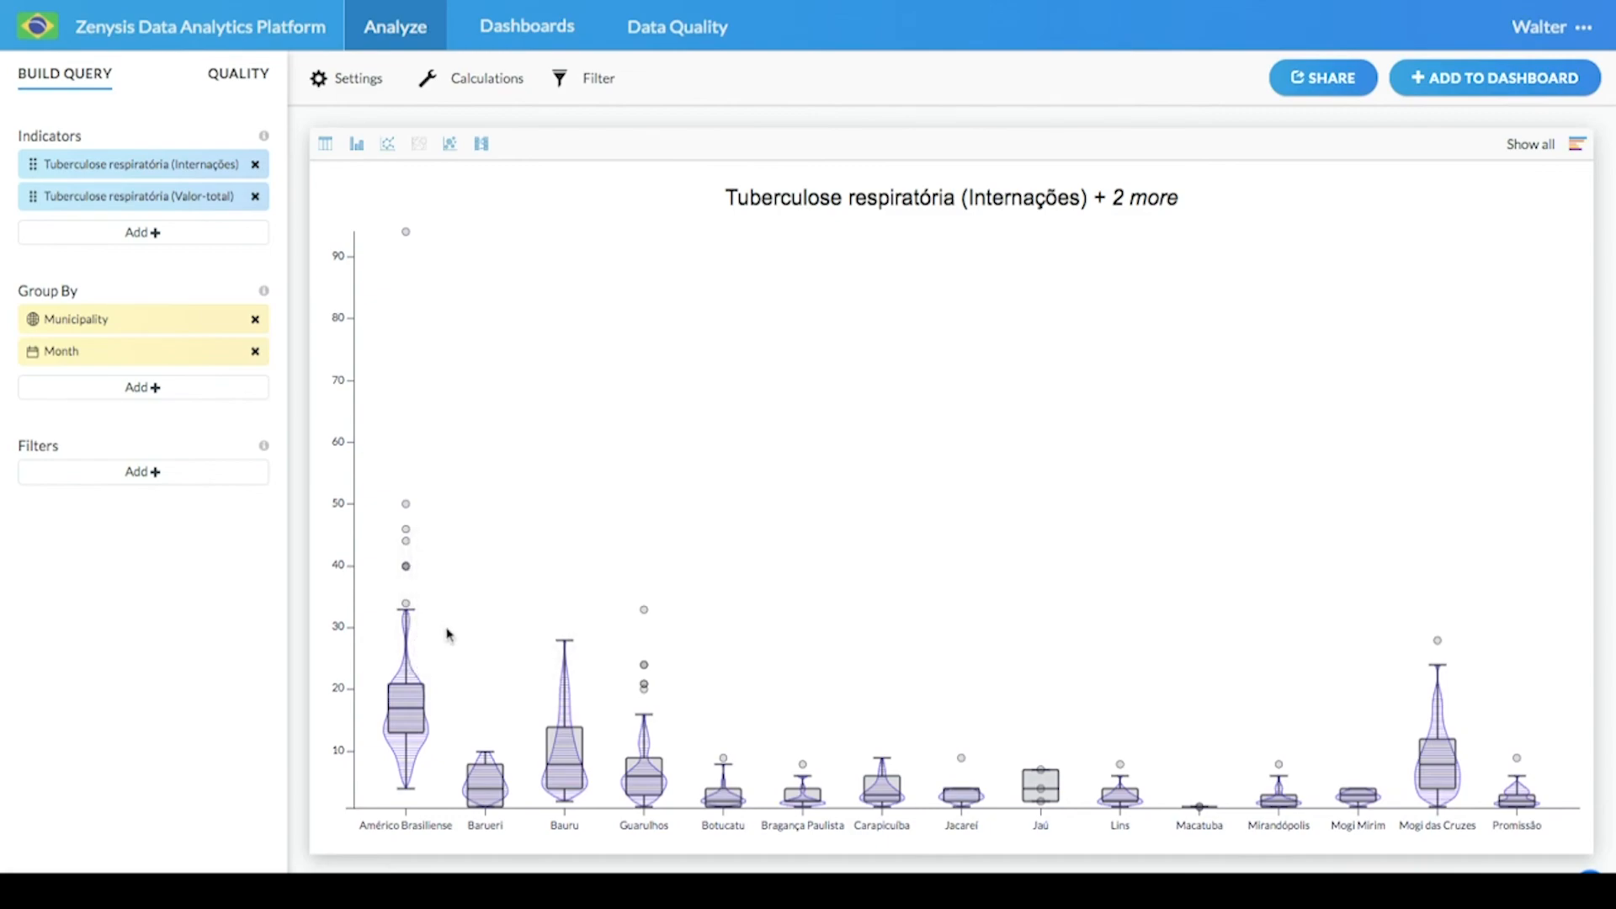
- Switch the visualization to a time series line chart
mouse_move(404, 640)
mouse_move(407, 239)
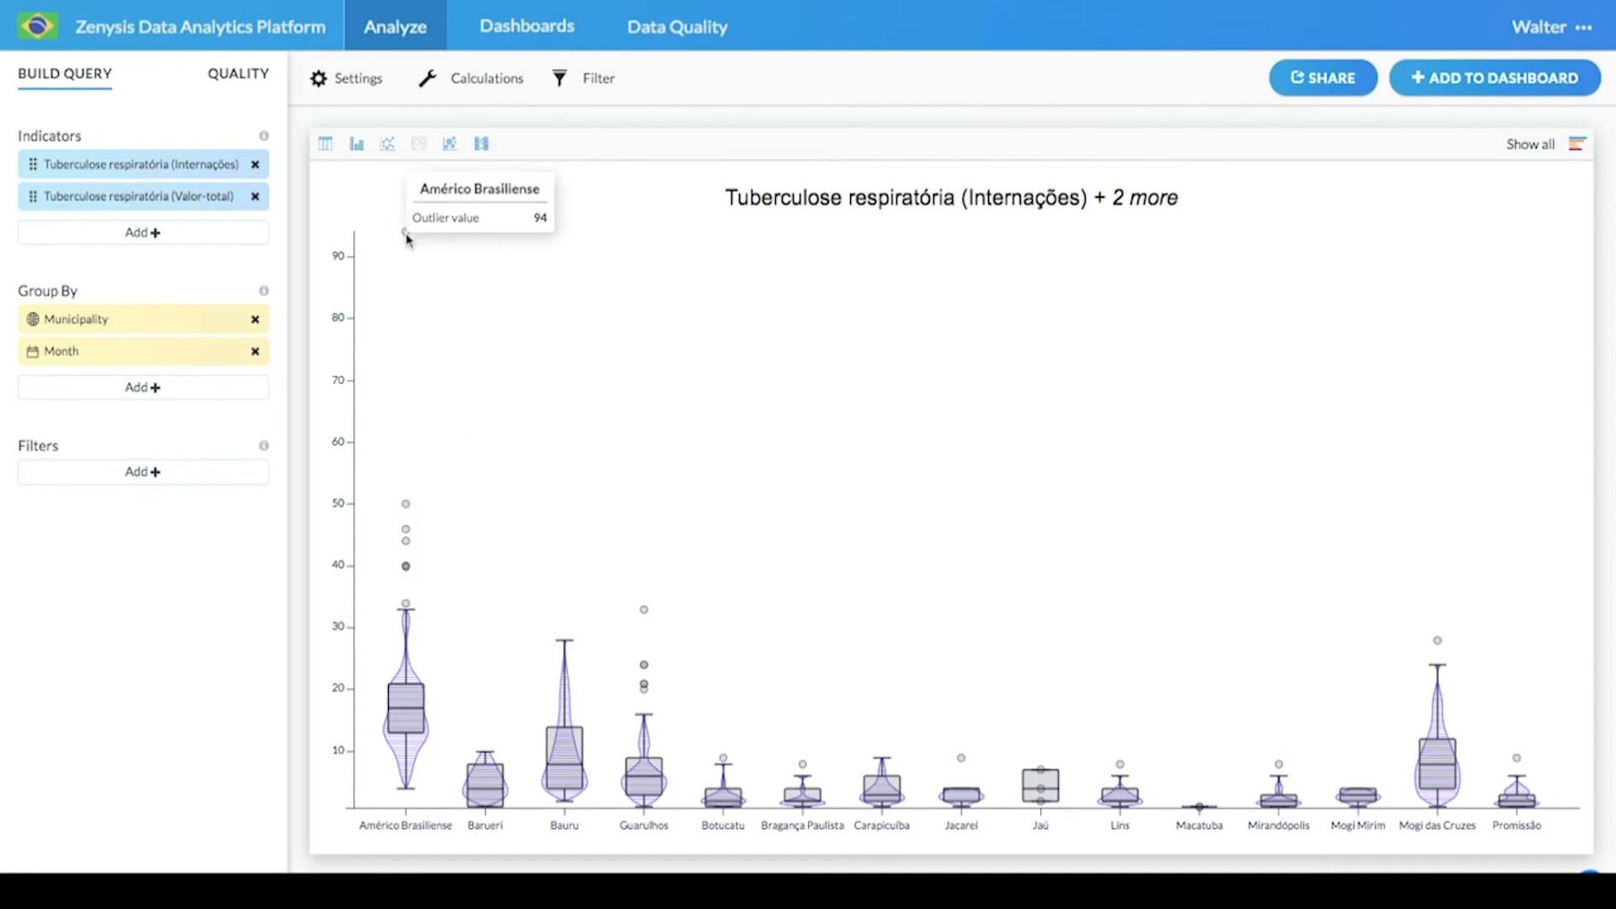
mouse_move(406, 508)
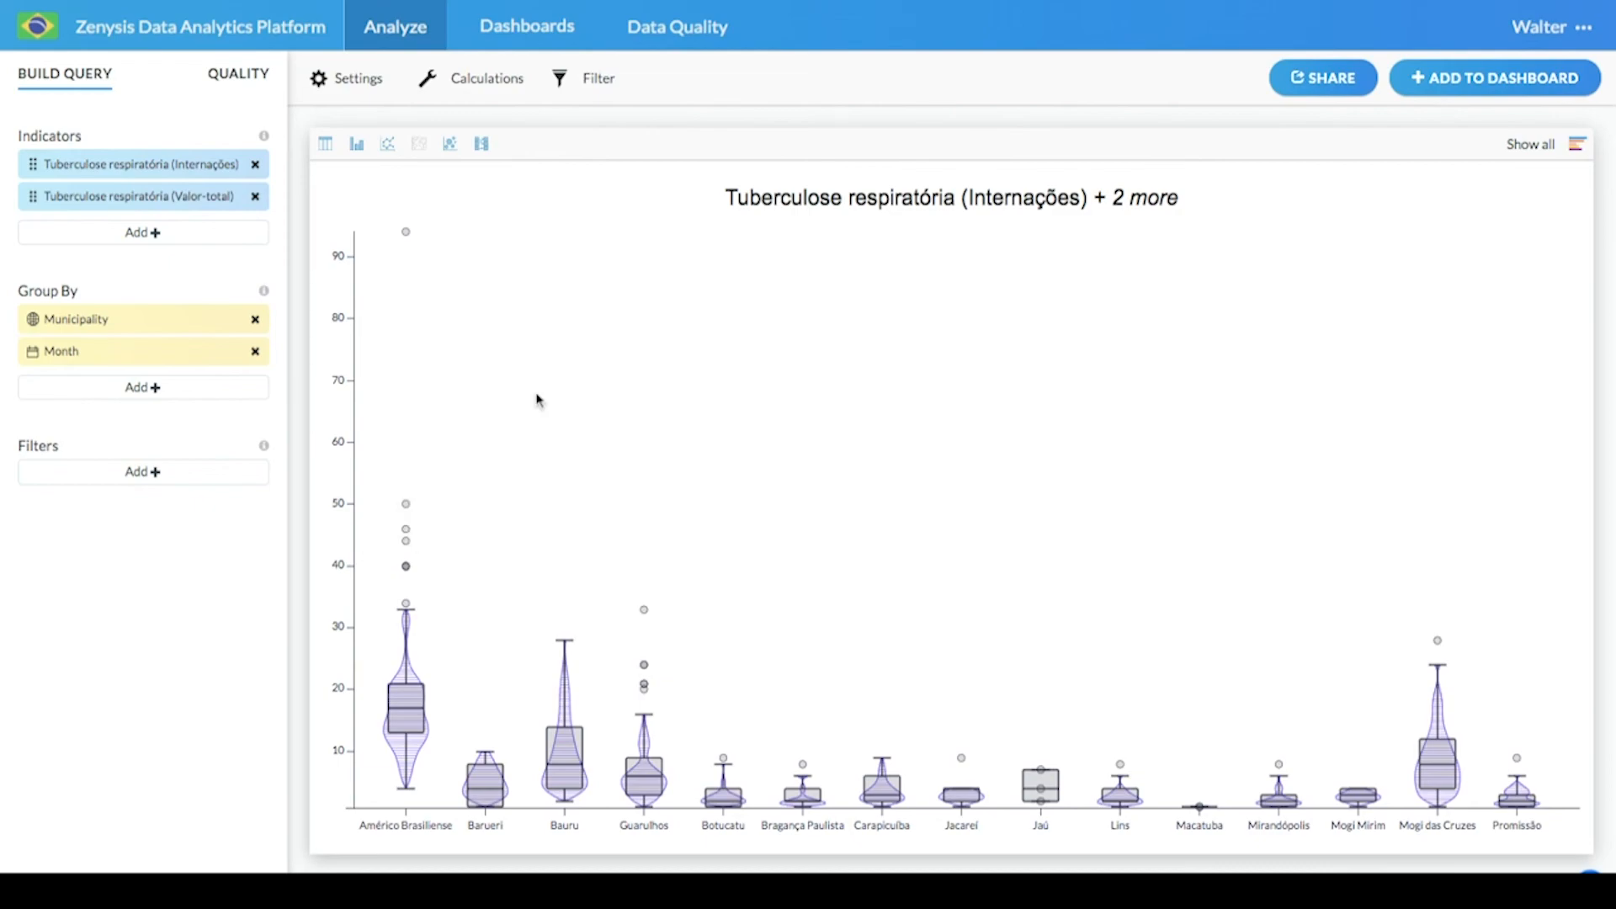
left_click(388, 145)
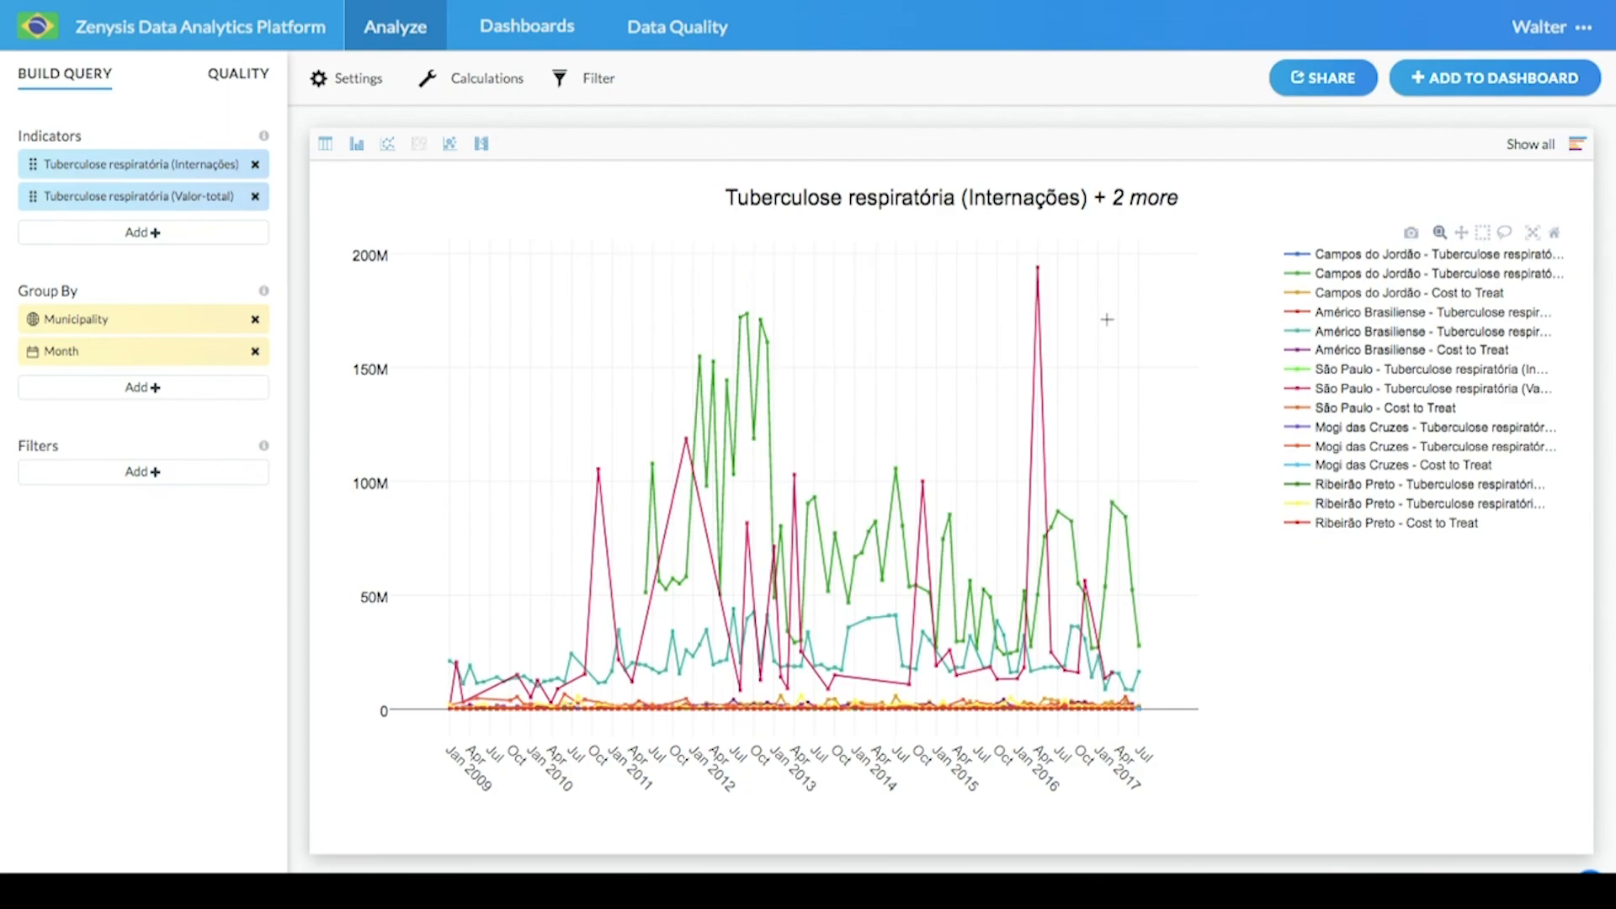
- Hide all Campos do Jordão, São Paulo, Mogi das Cruzes and Ribeirão Preto series in the chart legend
left_click(1351, 259)
left_click(1349, 294)
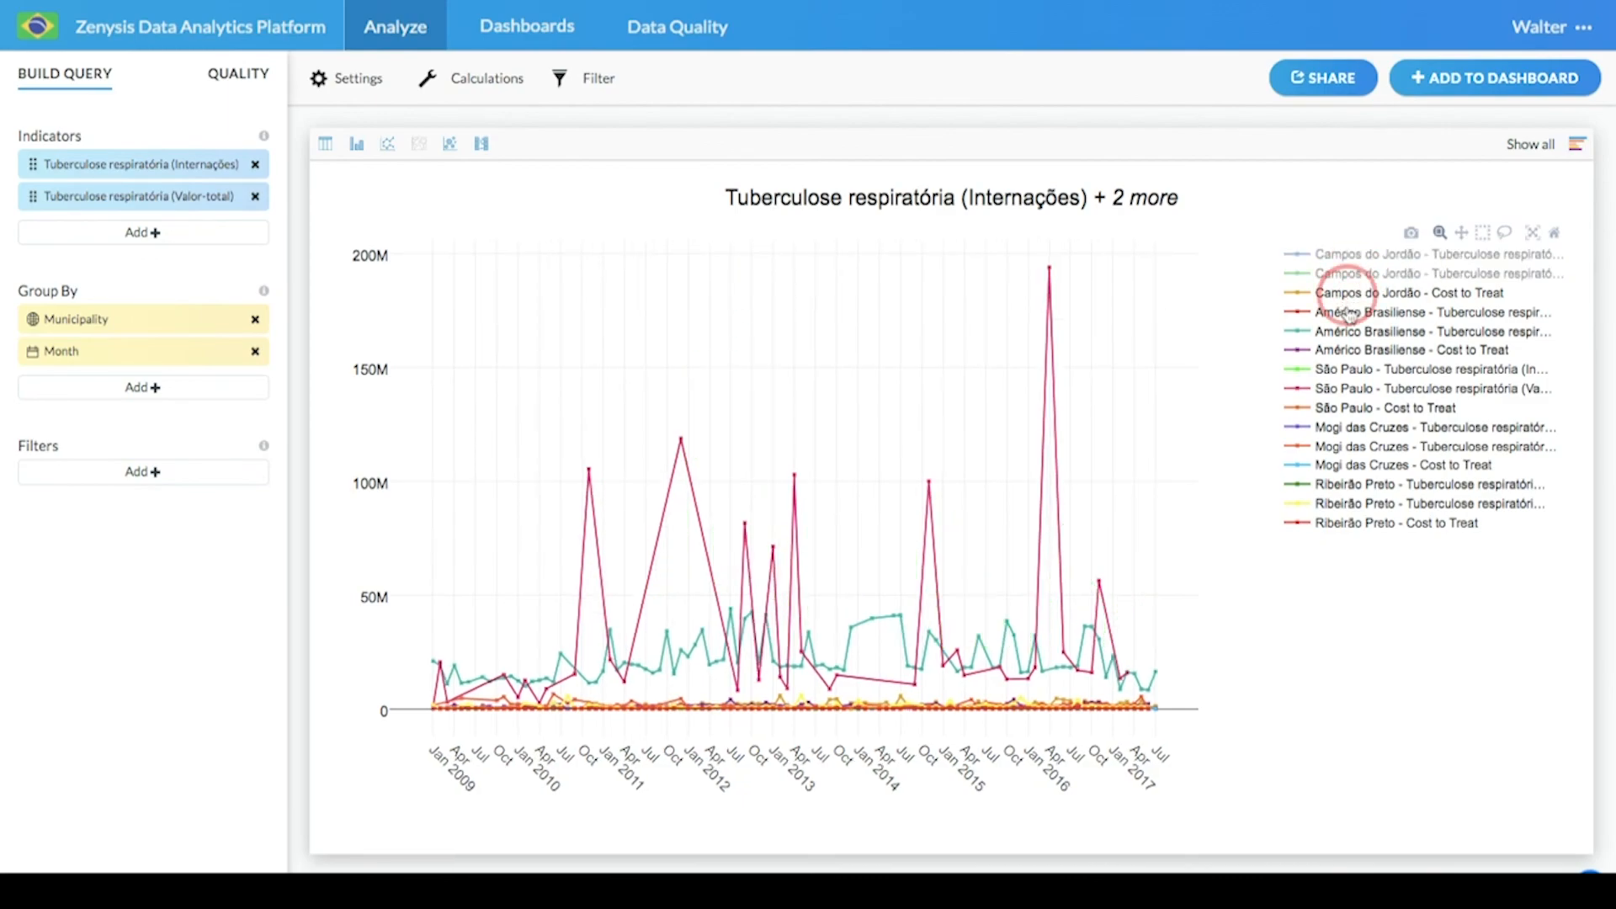
left_click(1345, 370)
left_click(1344, 390)
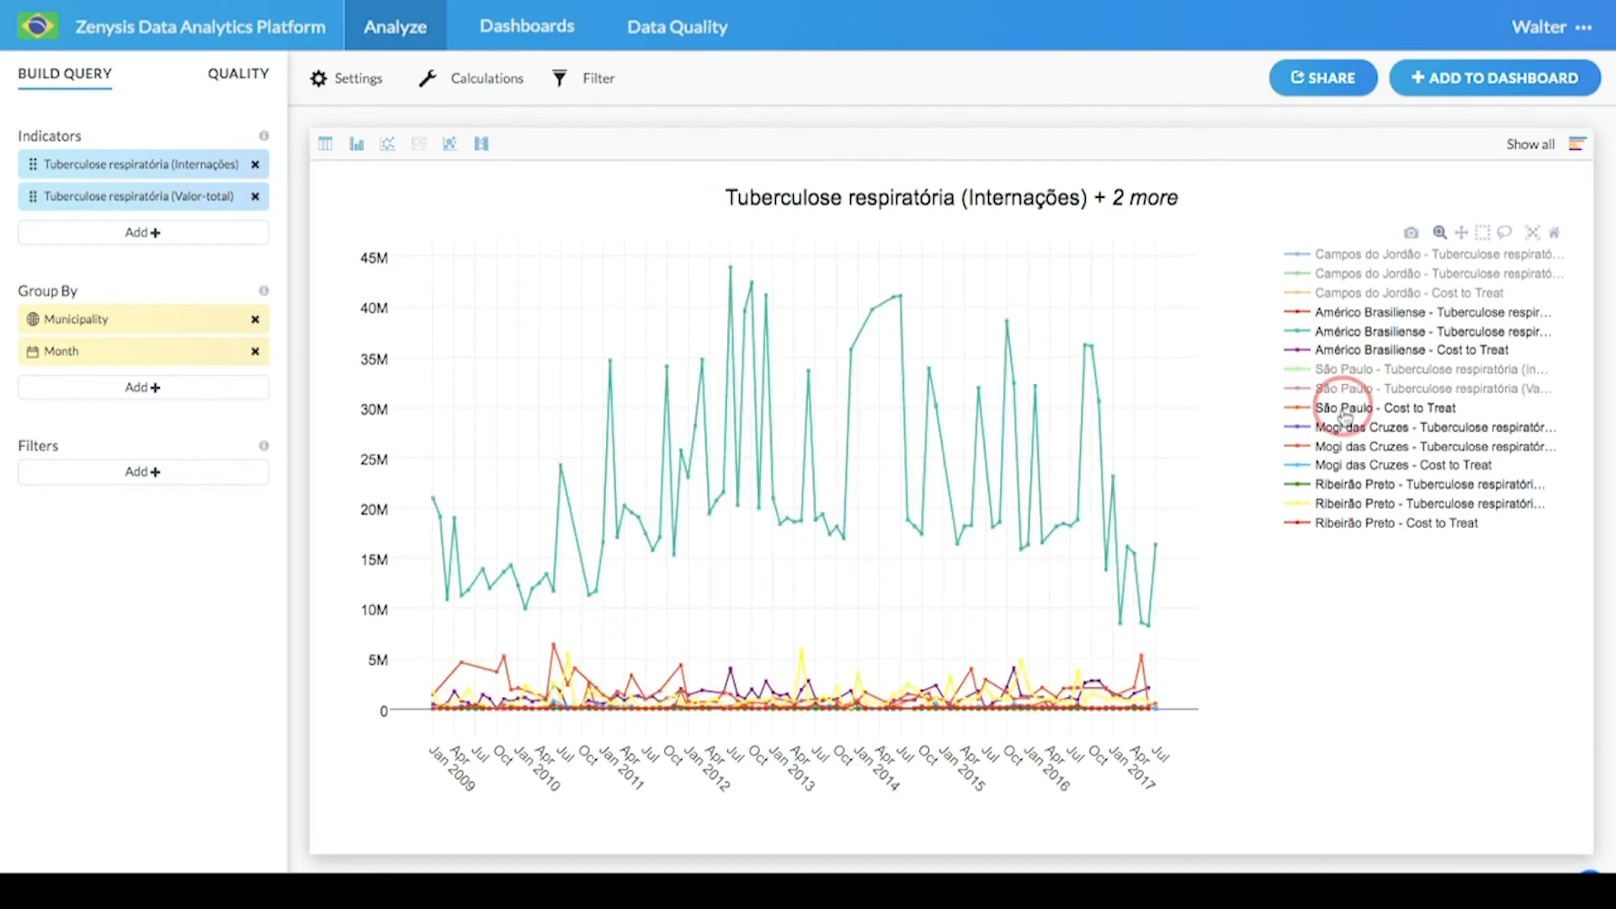
left_click(1344, 407)
left_click(1344, 426)
left_click(1344, 446)
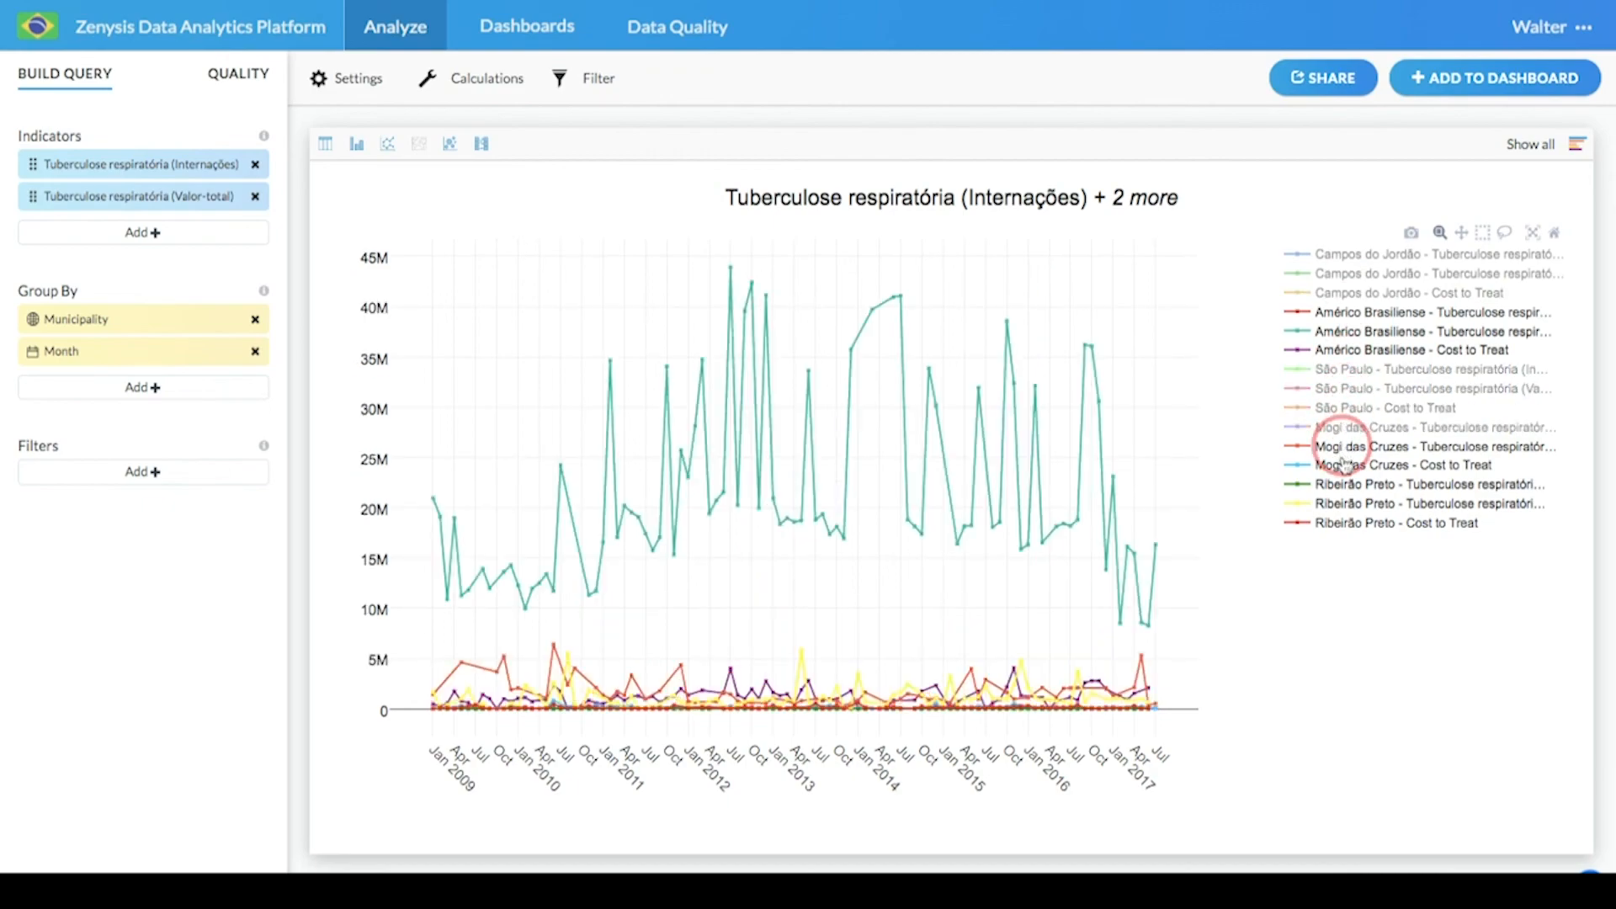
left_click(1345, 466)
left_click(1342, 485)
left_click(1342, 503)
left_click(1342, 522)
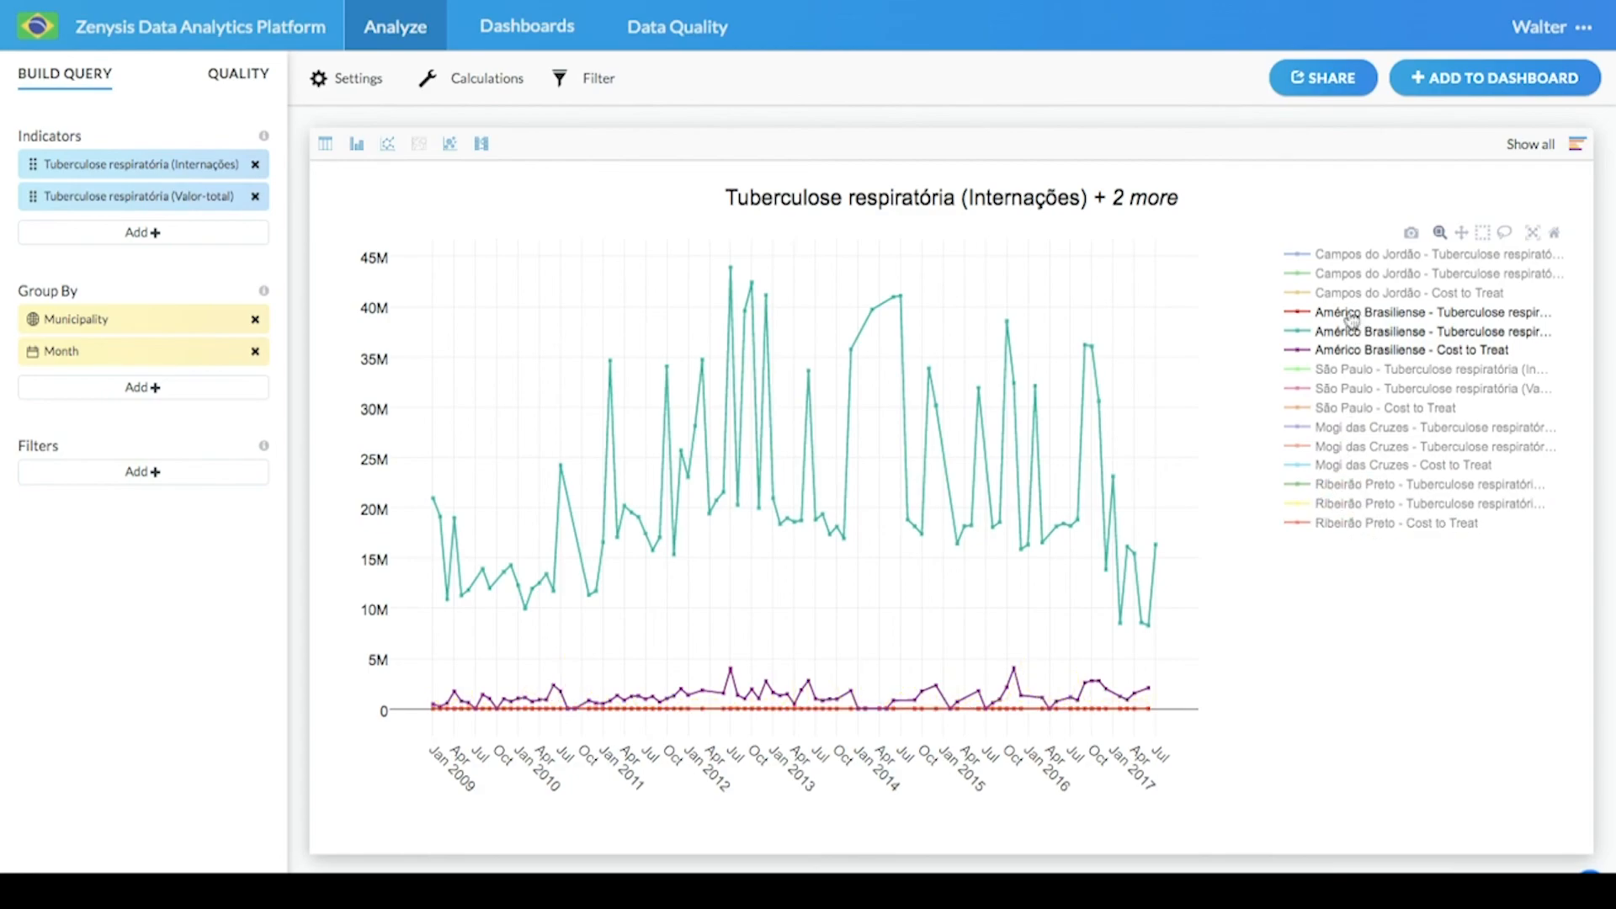
- Hide Américo Brasiliense's Valor-total and Cost to Treat series, leaving only its Internações line
left_click(1351, 337)
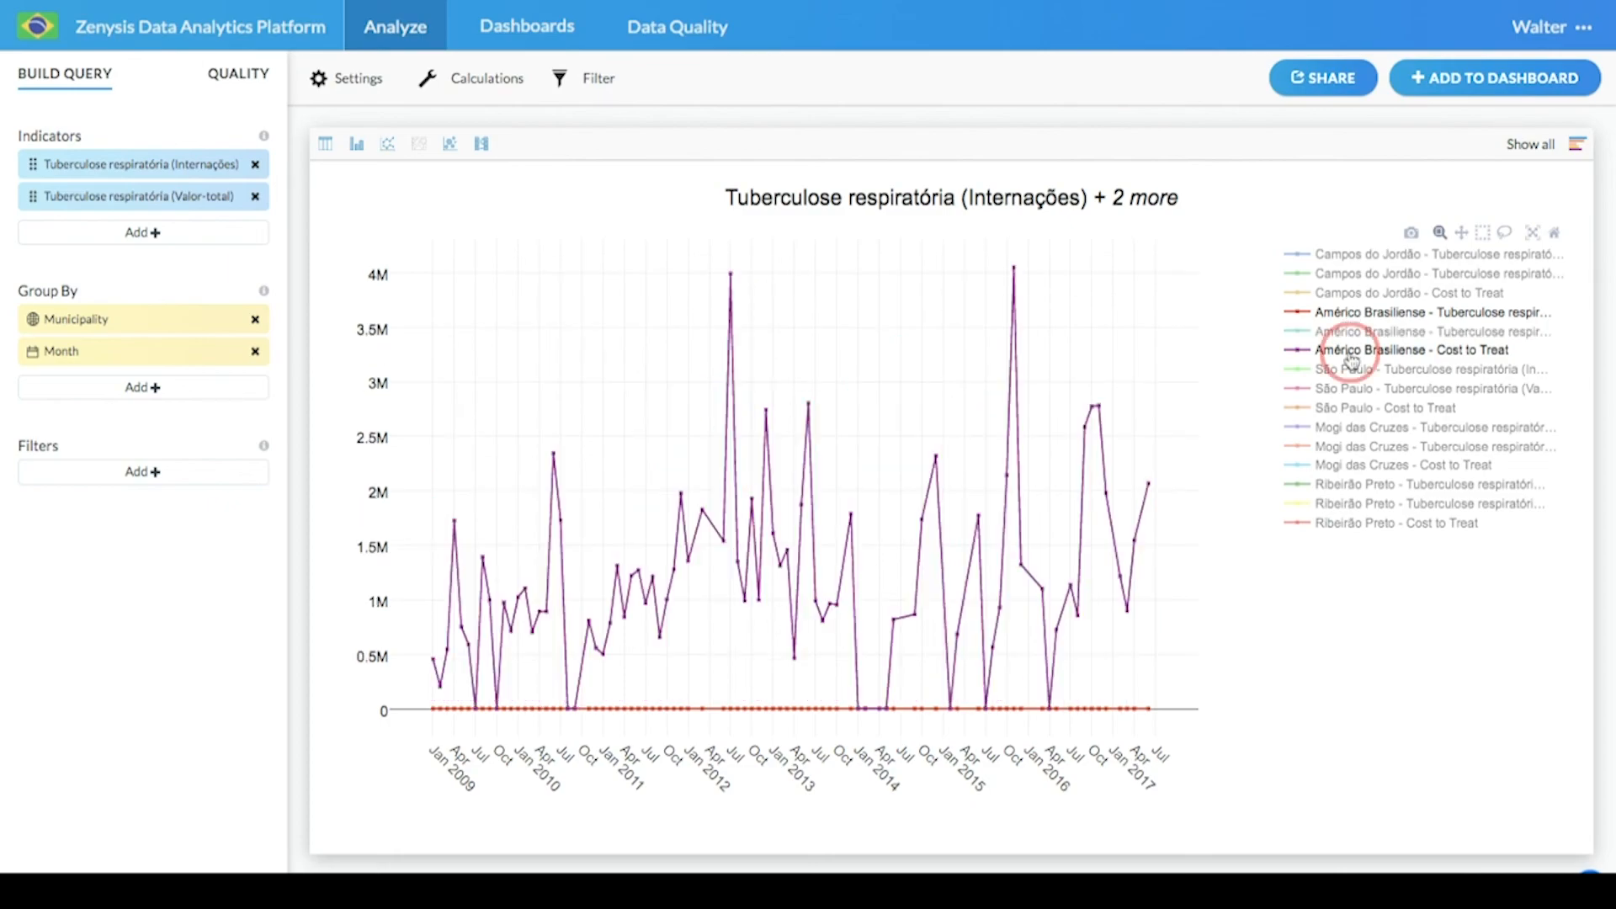
left_click(1349, 350)
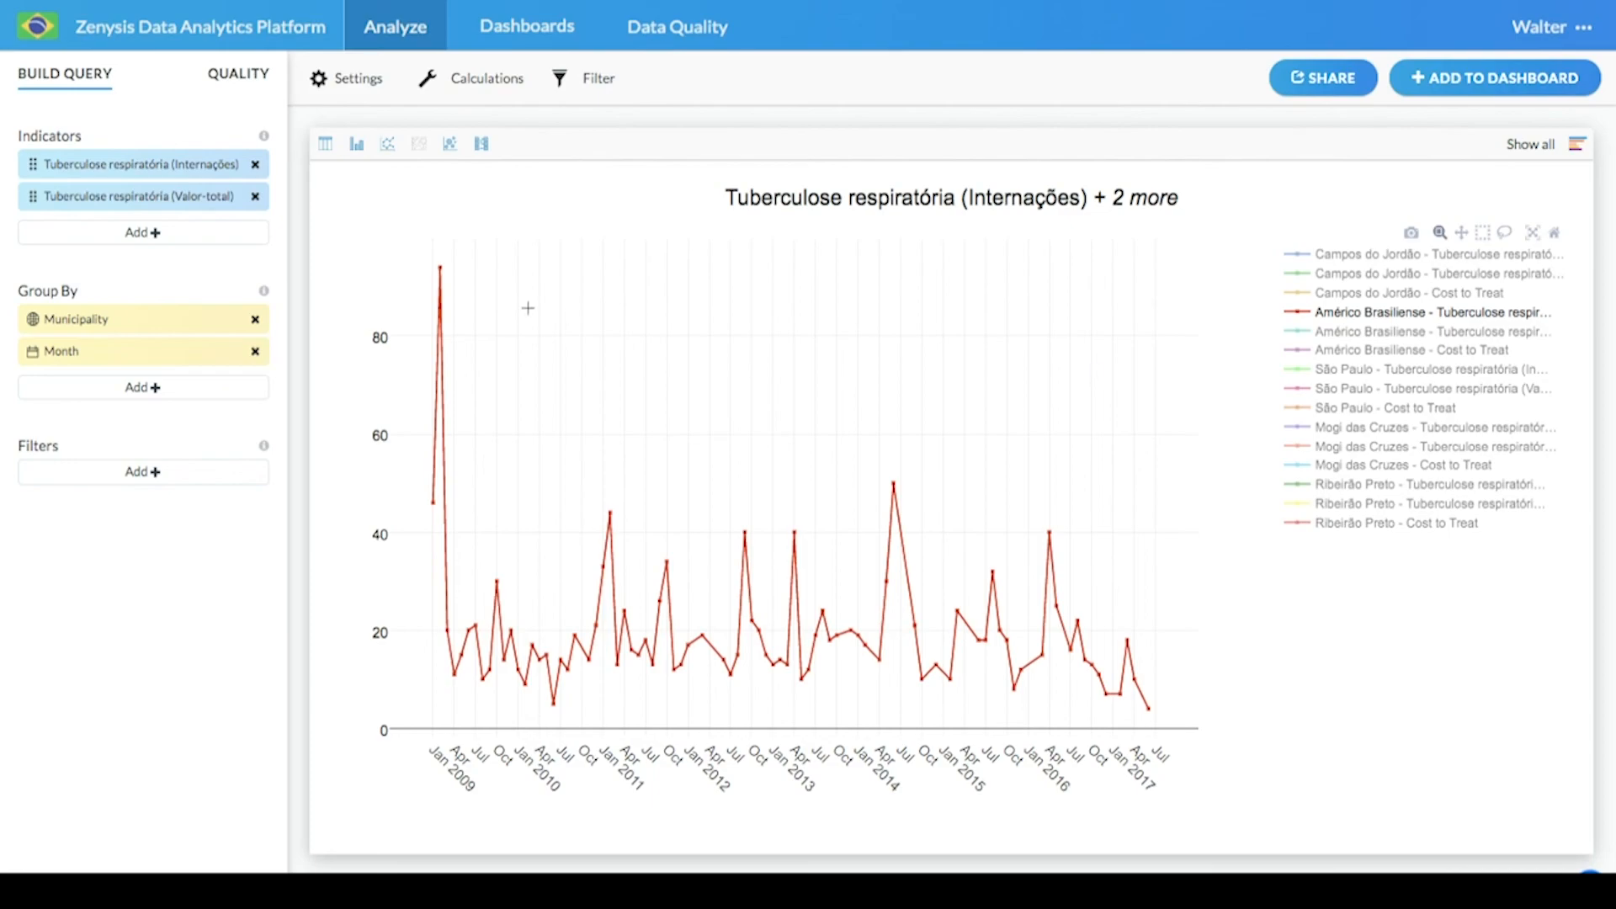
mouse_move(440, 270)
mouse_move(894, 484)
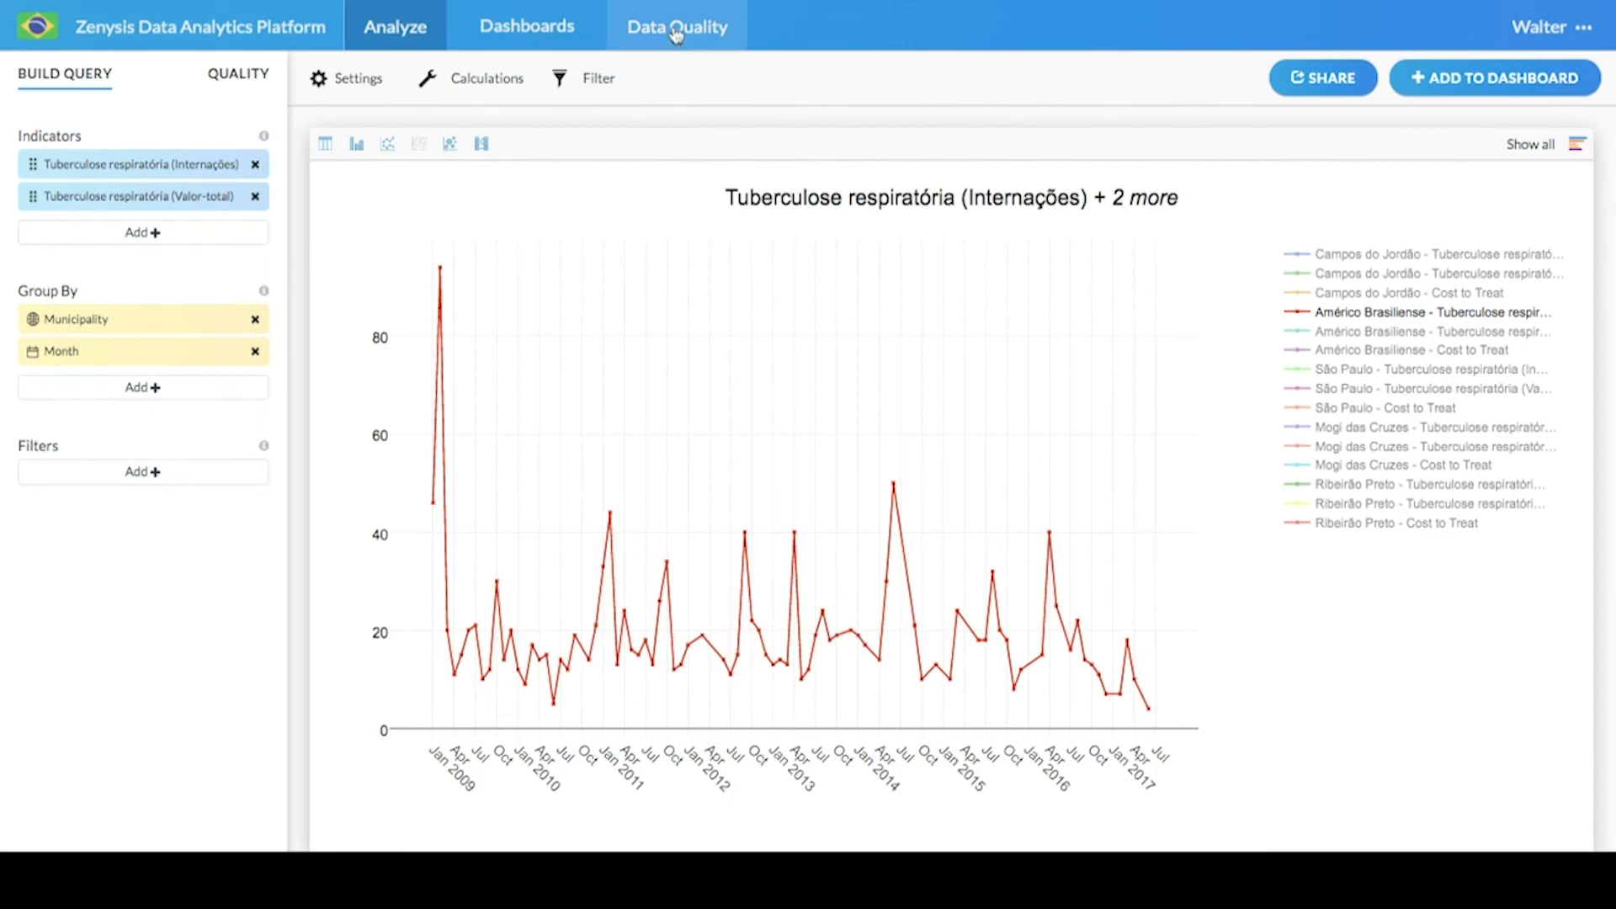
- Open the Internações indicator's About metadata and go to its Data Quality Score page
left_click(114, 168)
left_click(147, 207)
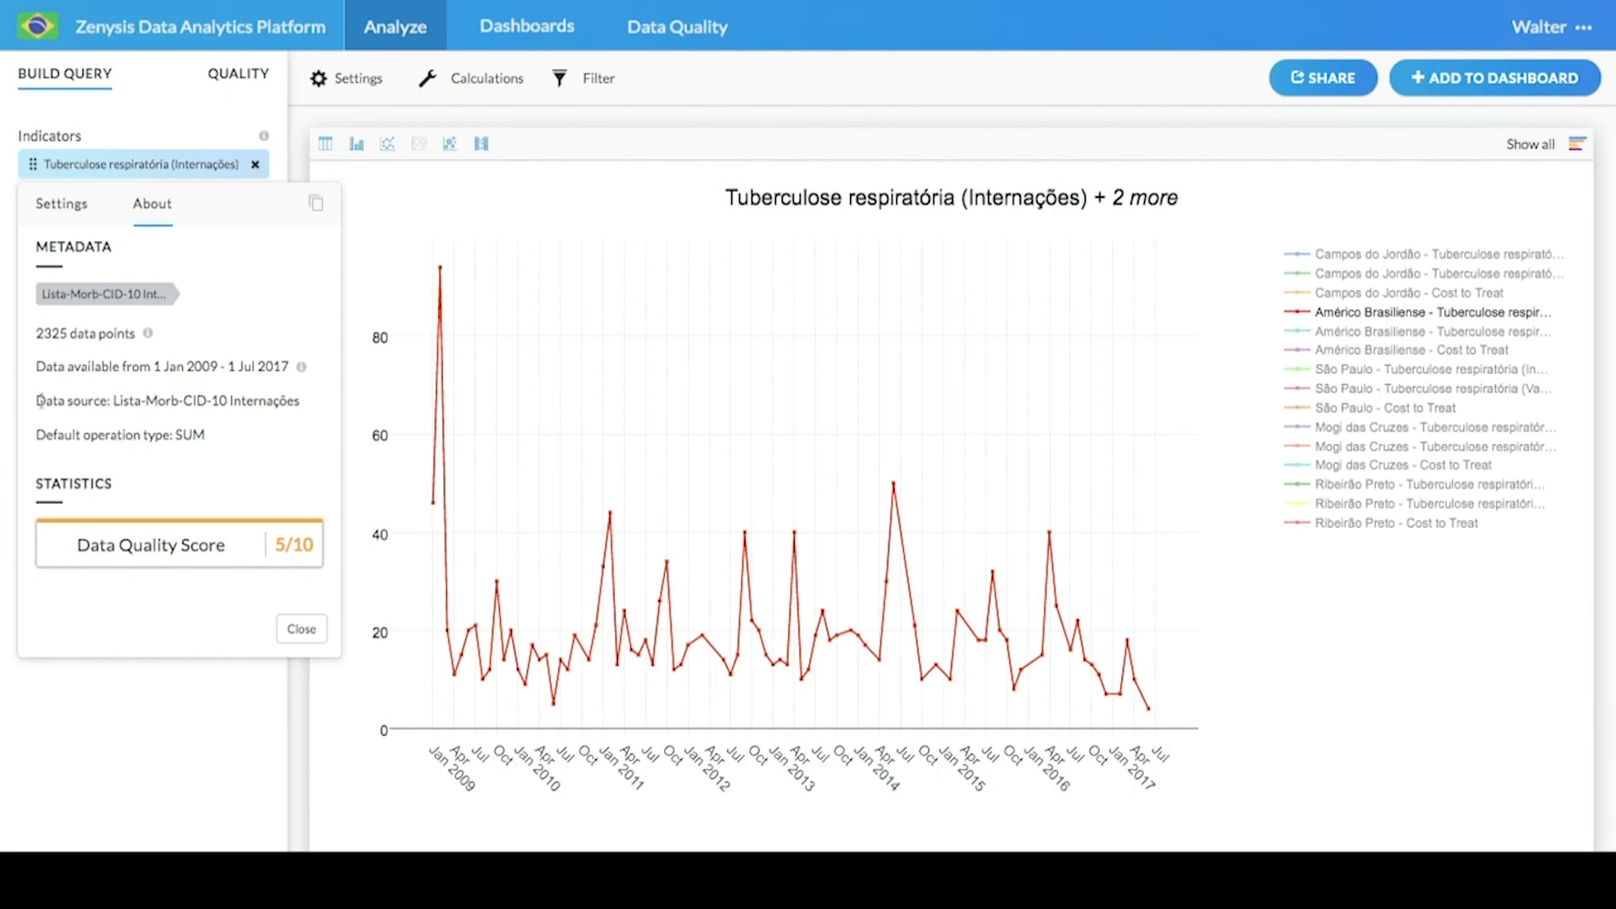
left_click_drag(39, 400, 110, 402)
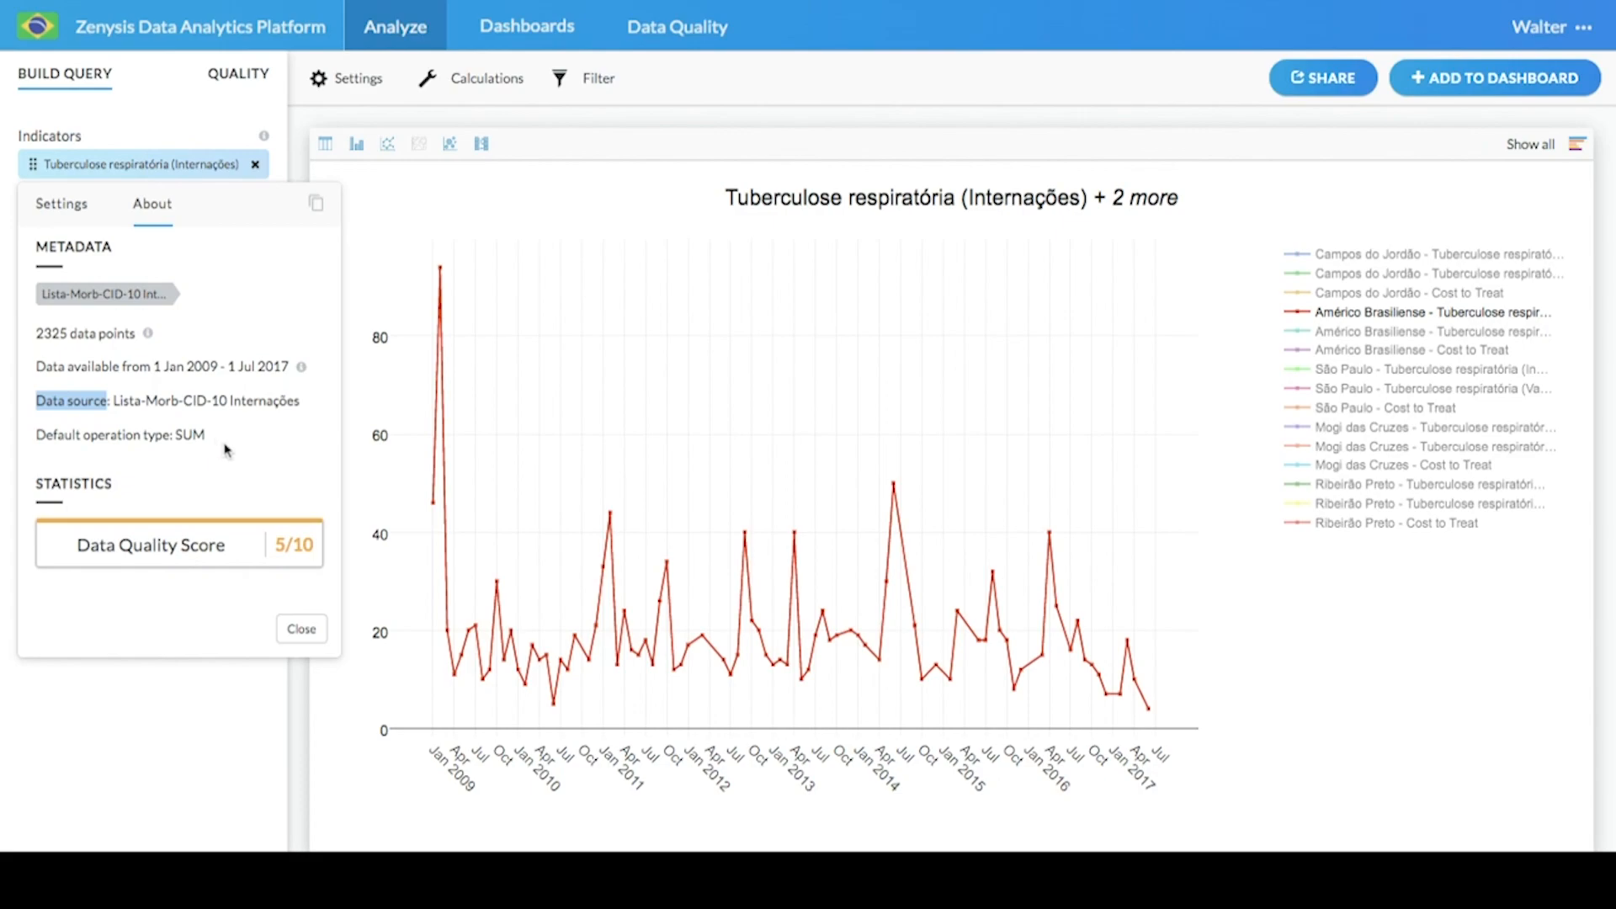
left_click(185, 548)
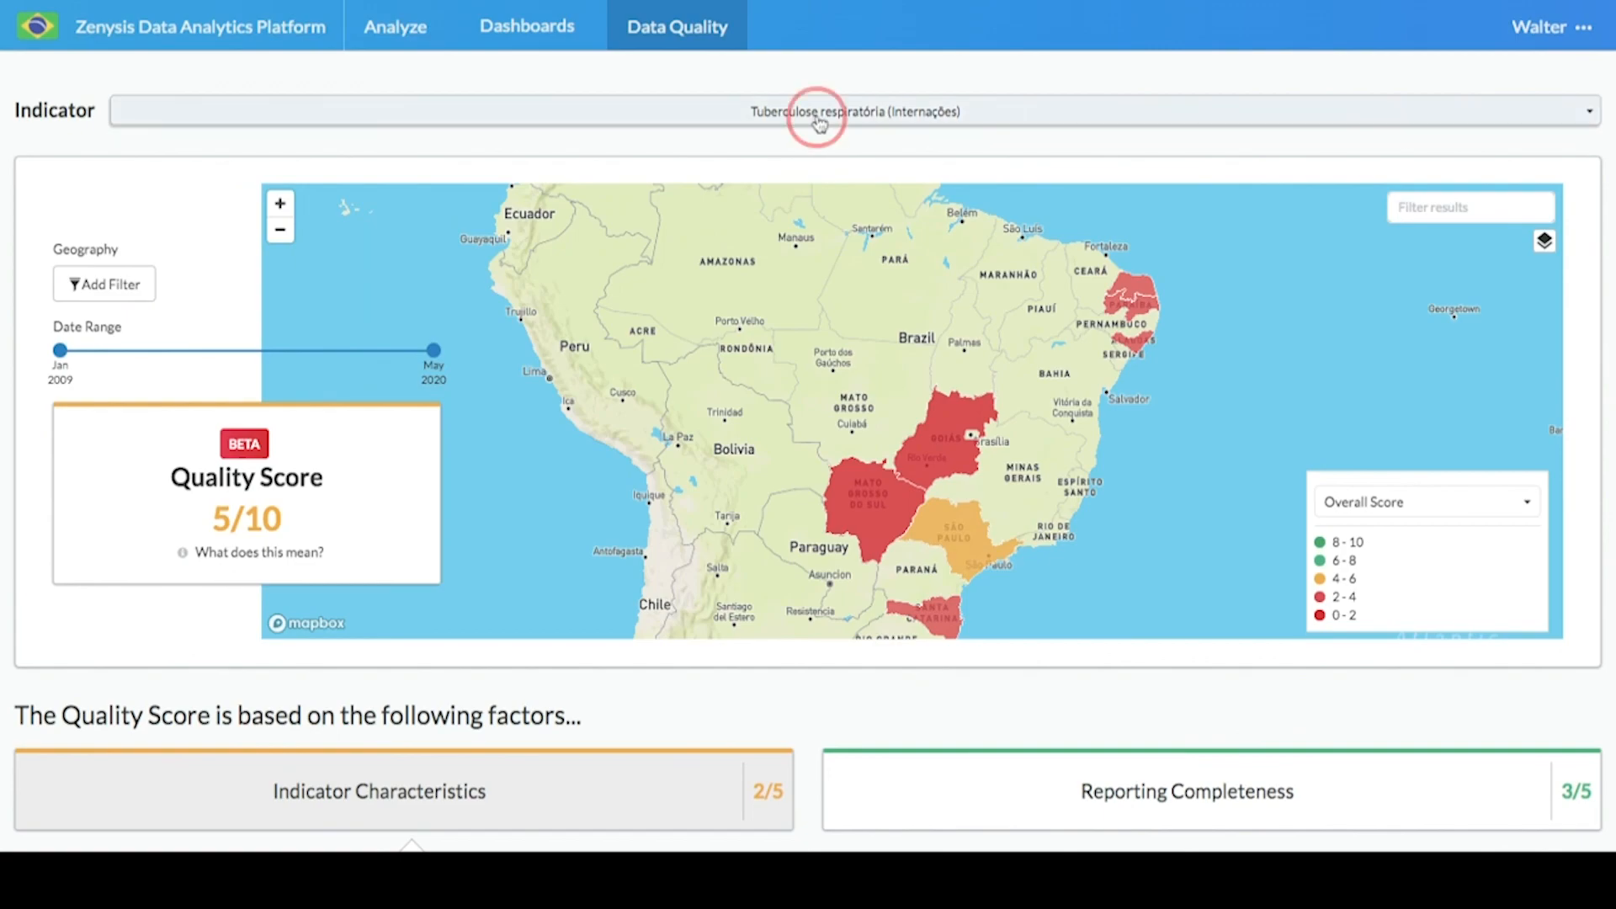
- Browse the data element categories in the indicator selector
left_click(819, 118)
scroll(325, 399, "down", 4)
scroll(325, 399, "down", 5)
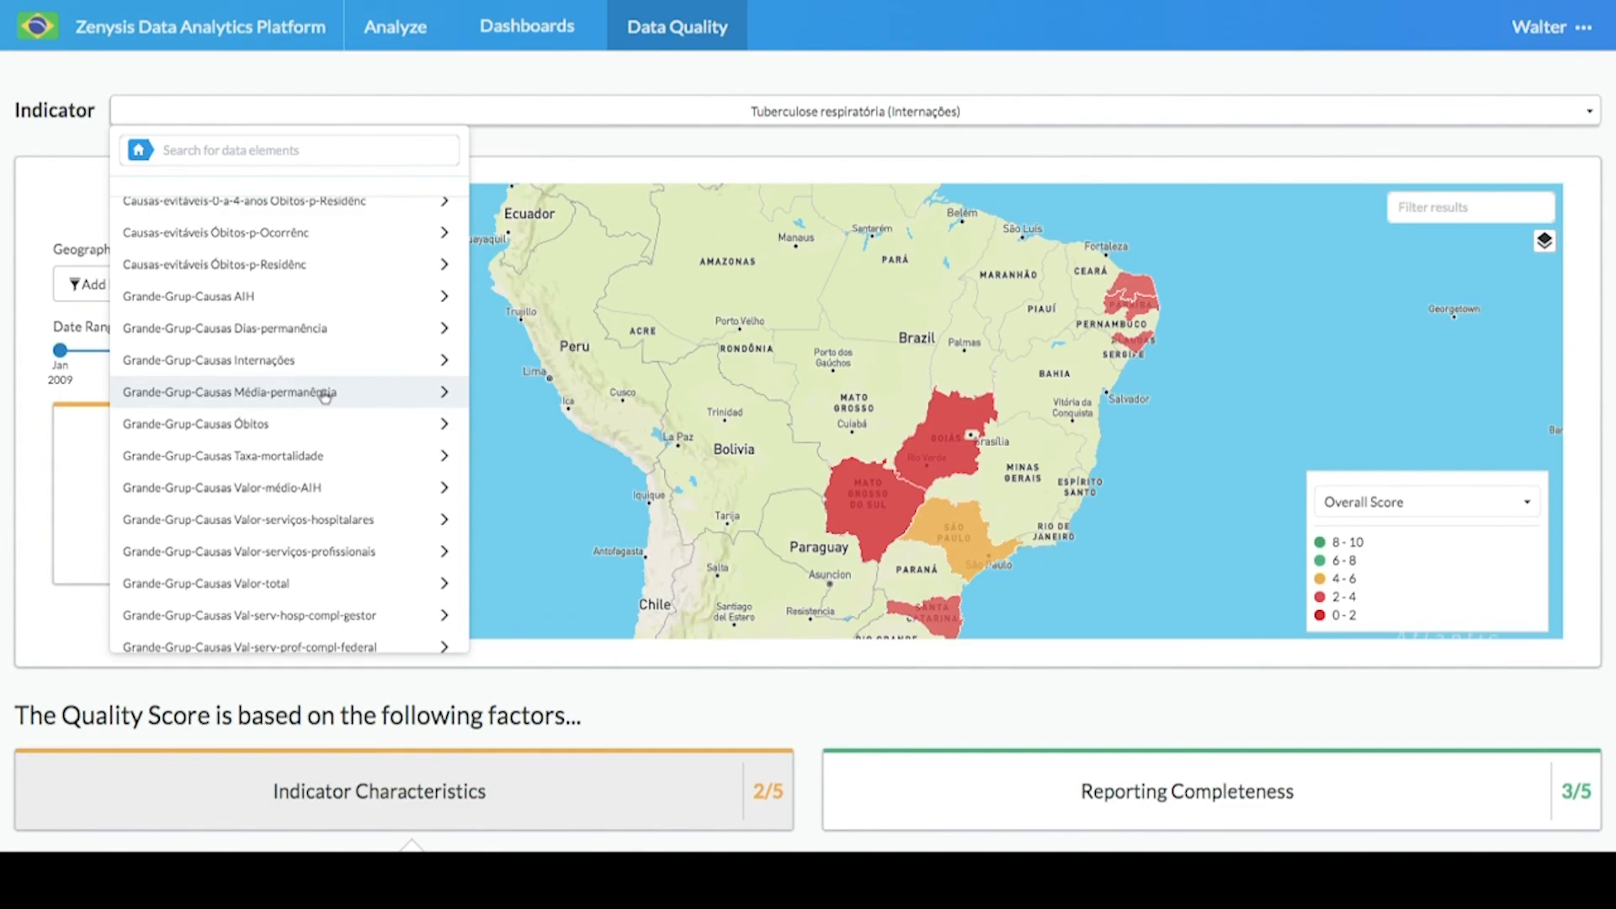
left_click(324, 393)
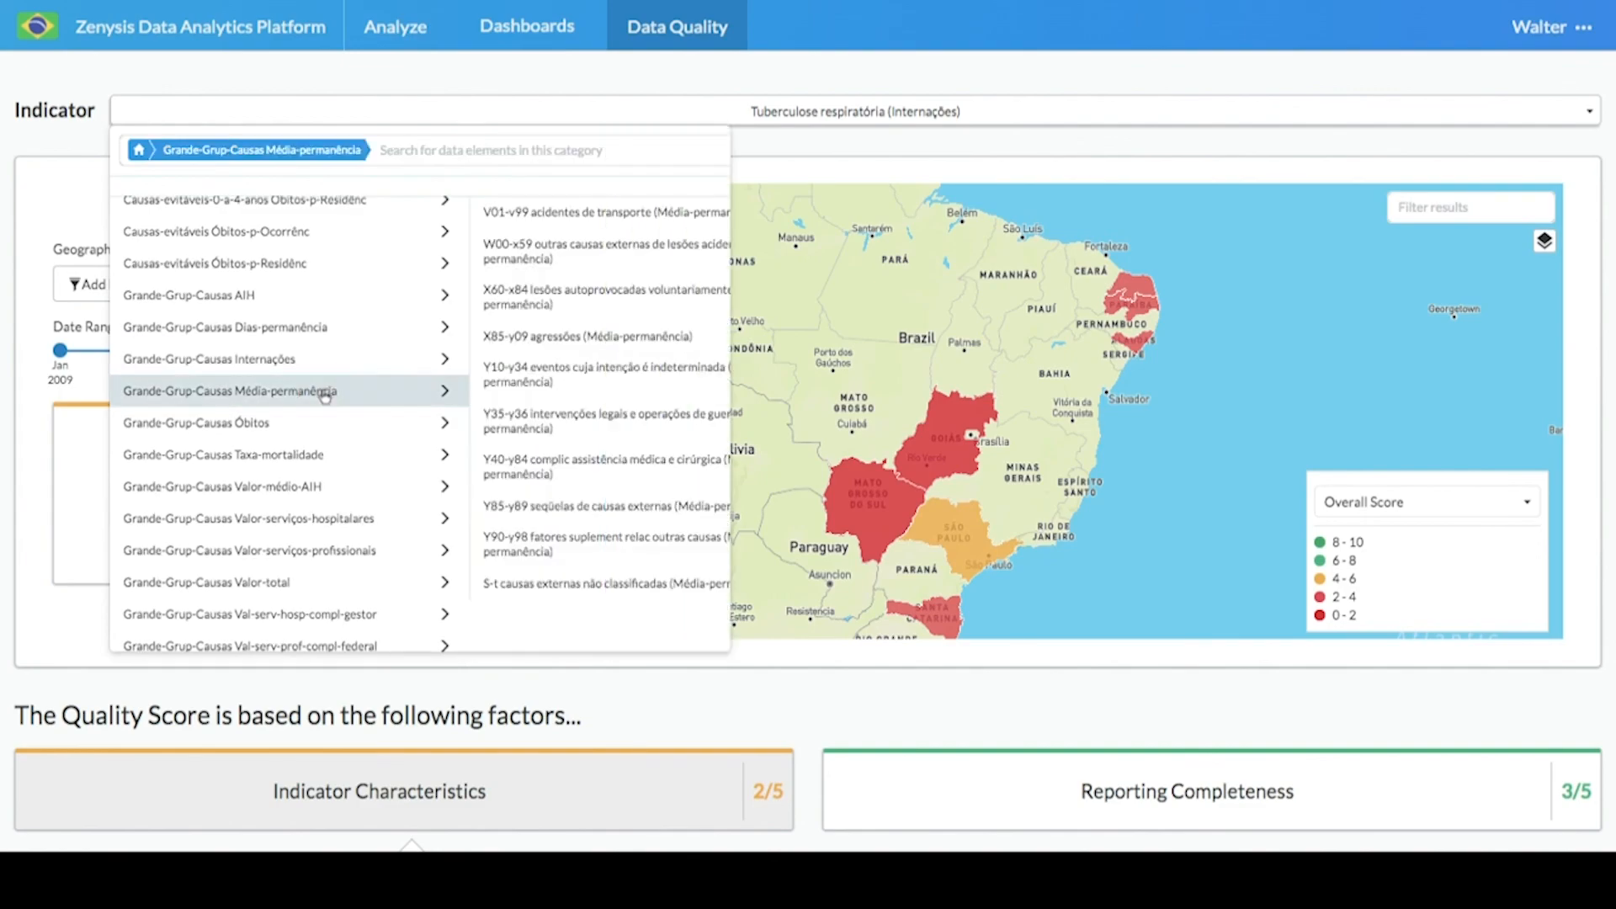
left_click(291, 357)
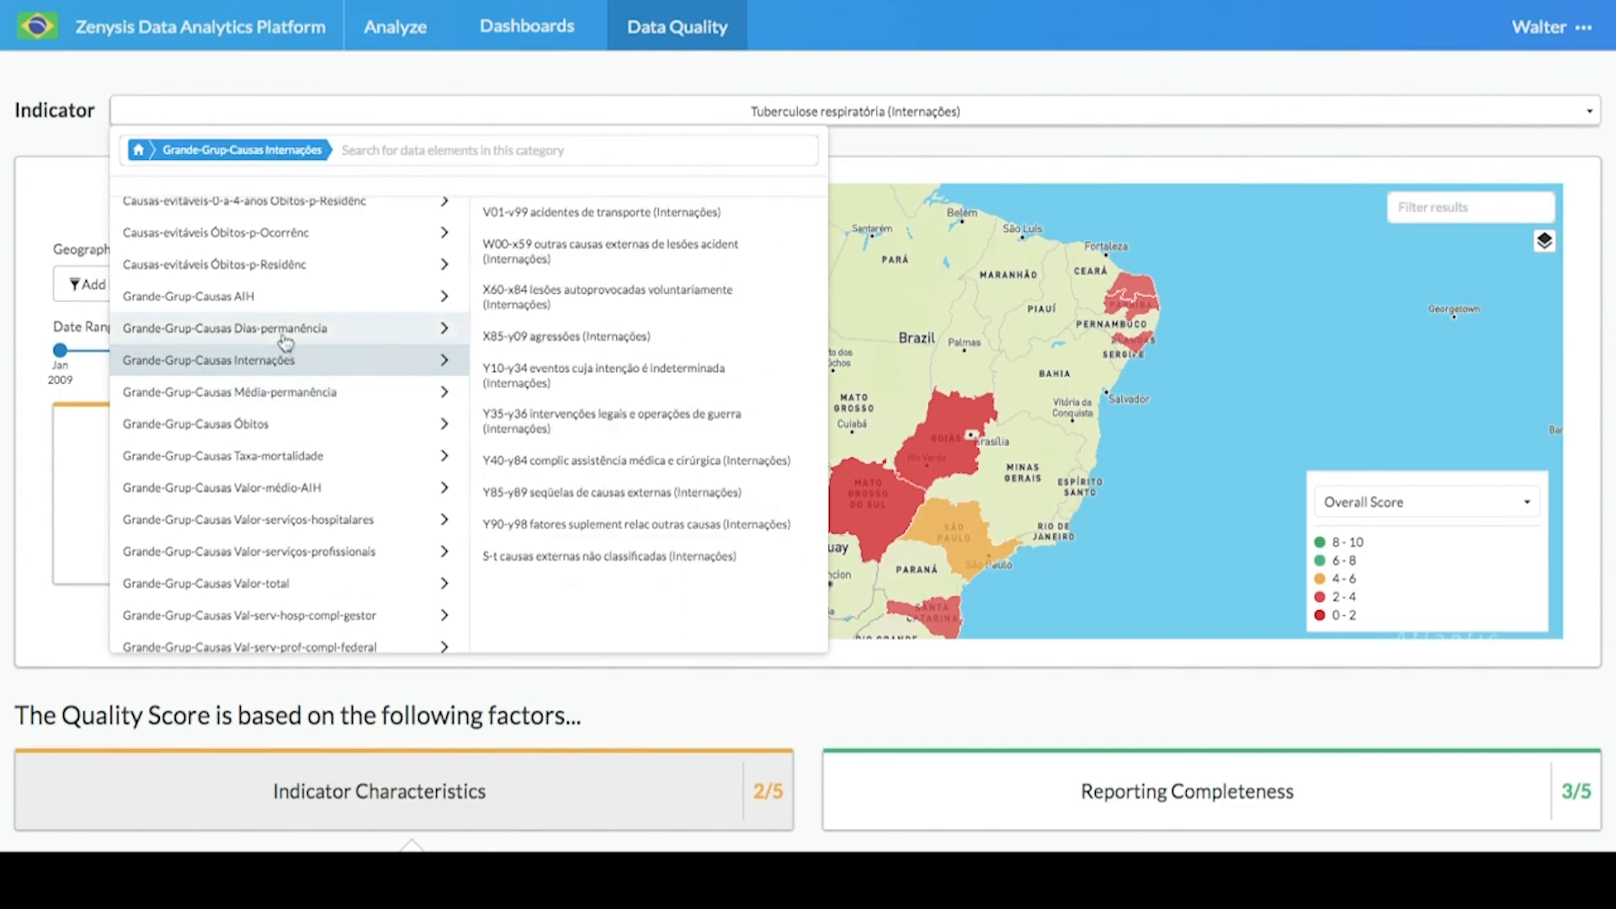
left_click(274, 328)
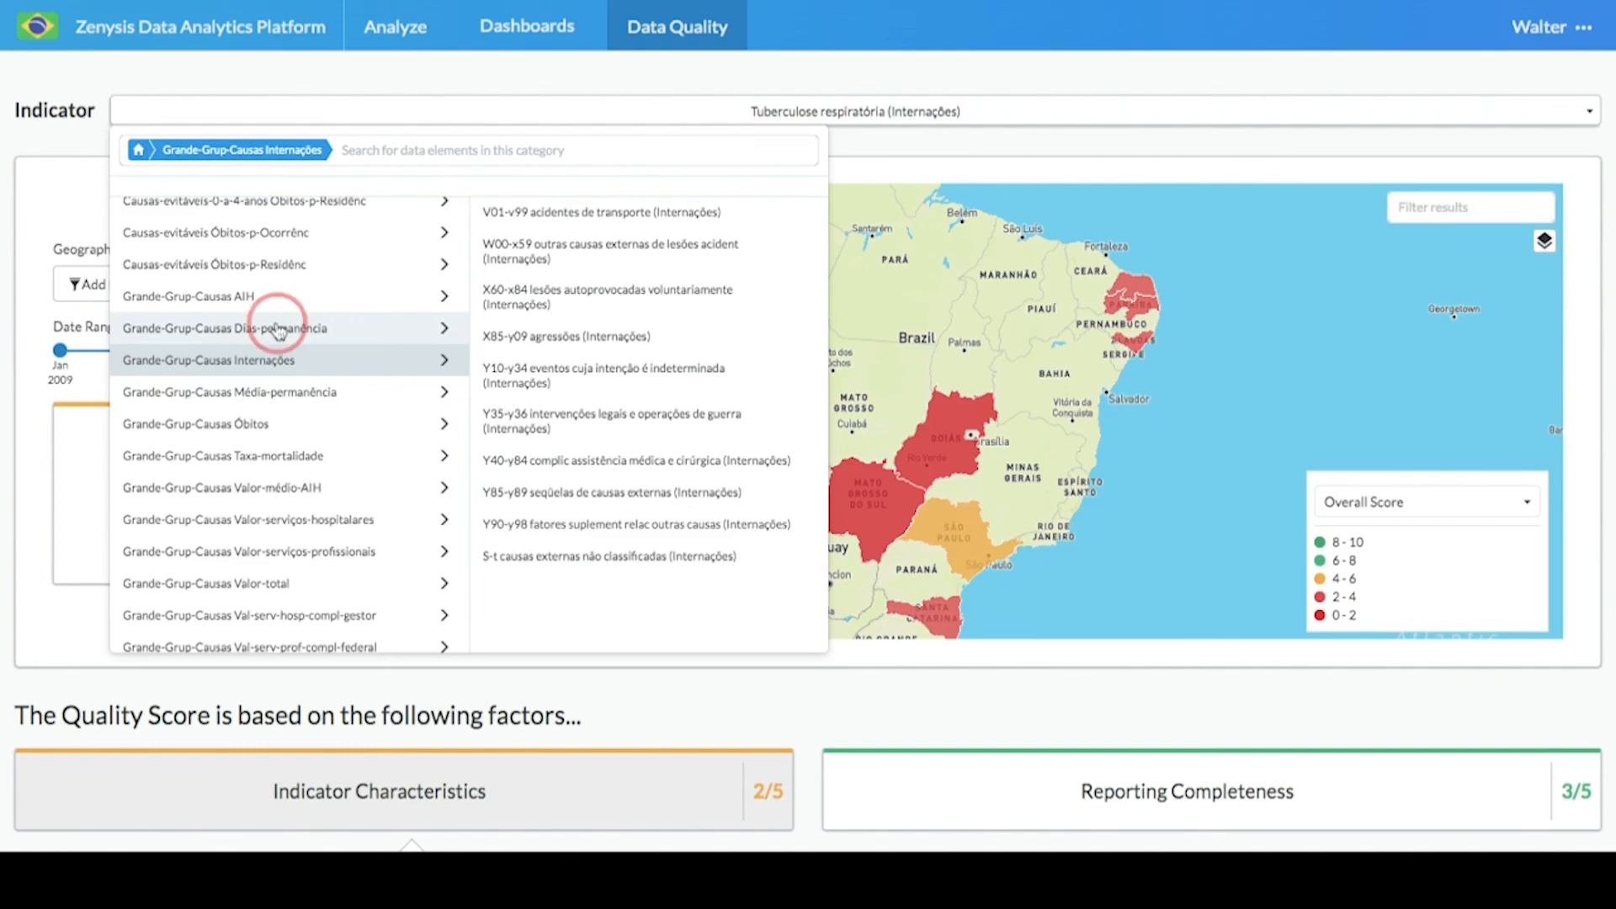
left_click(250, 299)
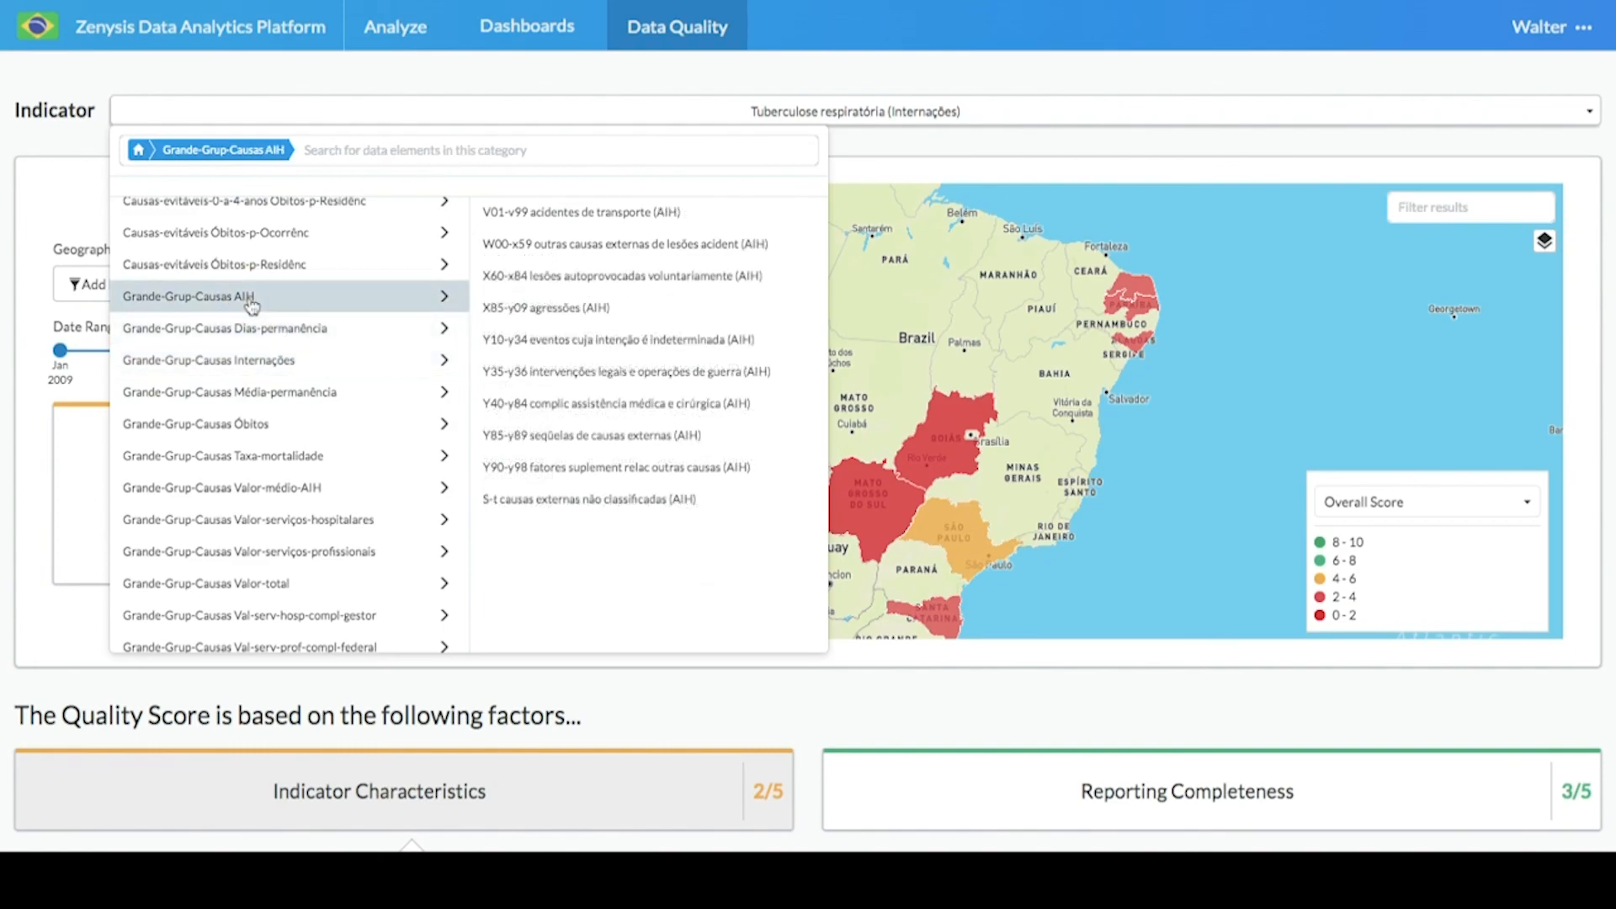
left_click(78, 147)
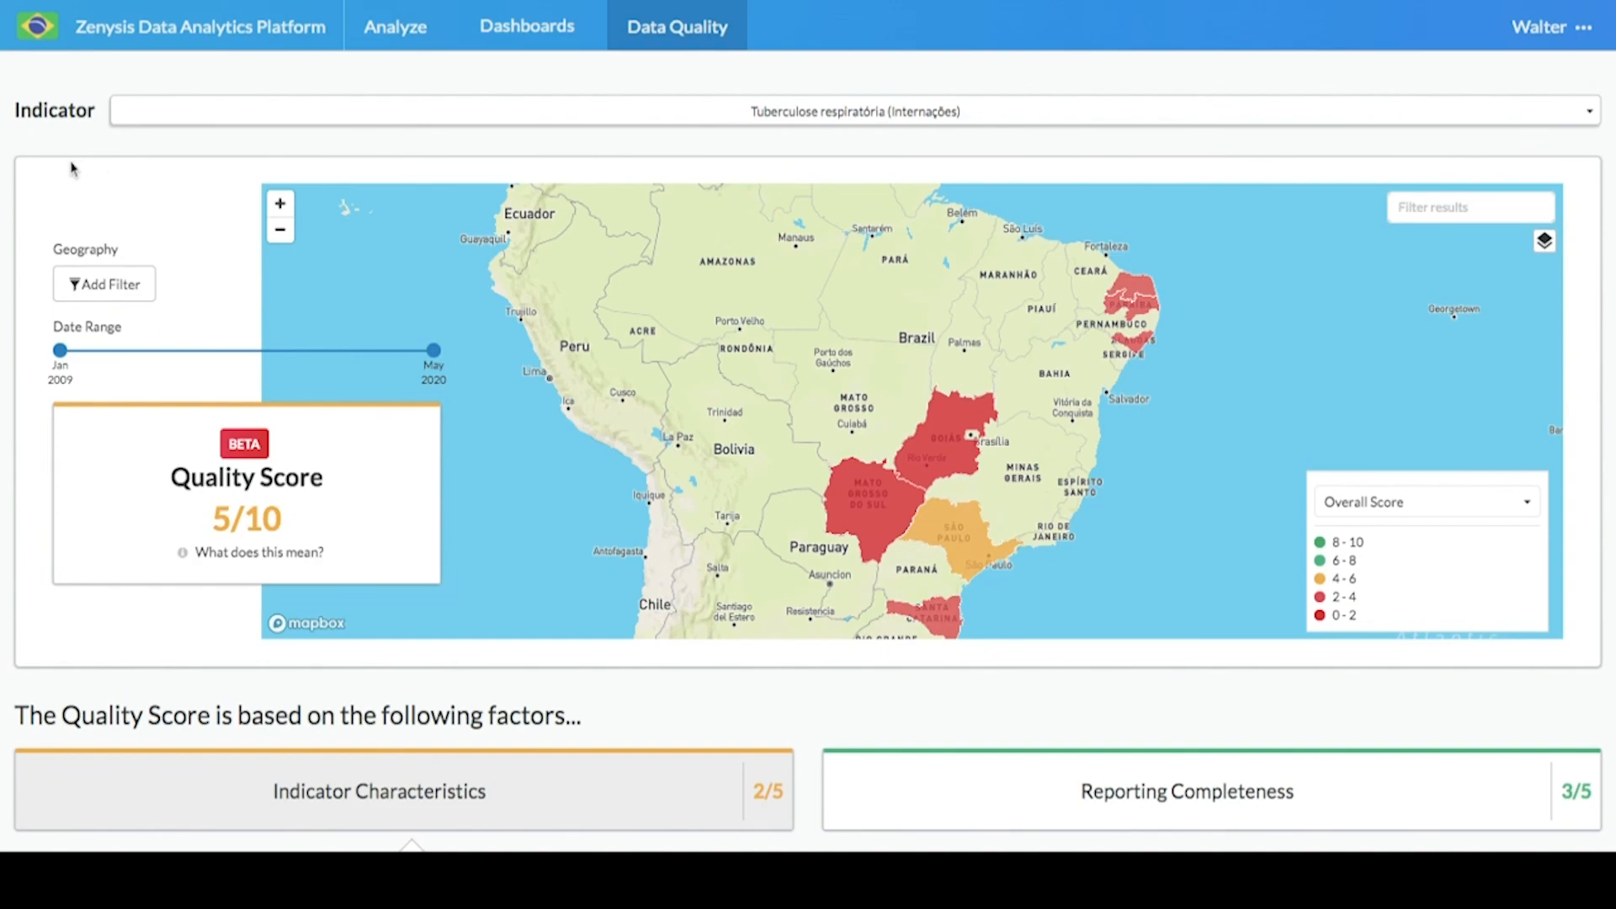
- Review the Indicator Characteristics factors of the quality score
scroll(20, 244, "down", 5)
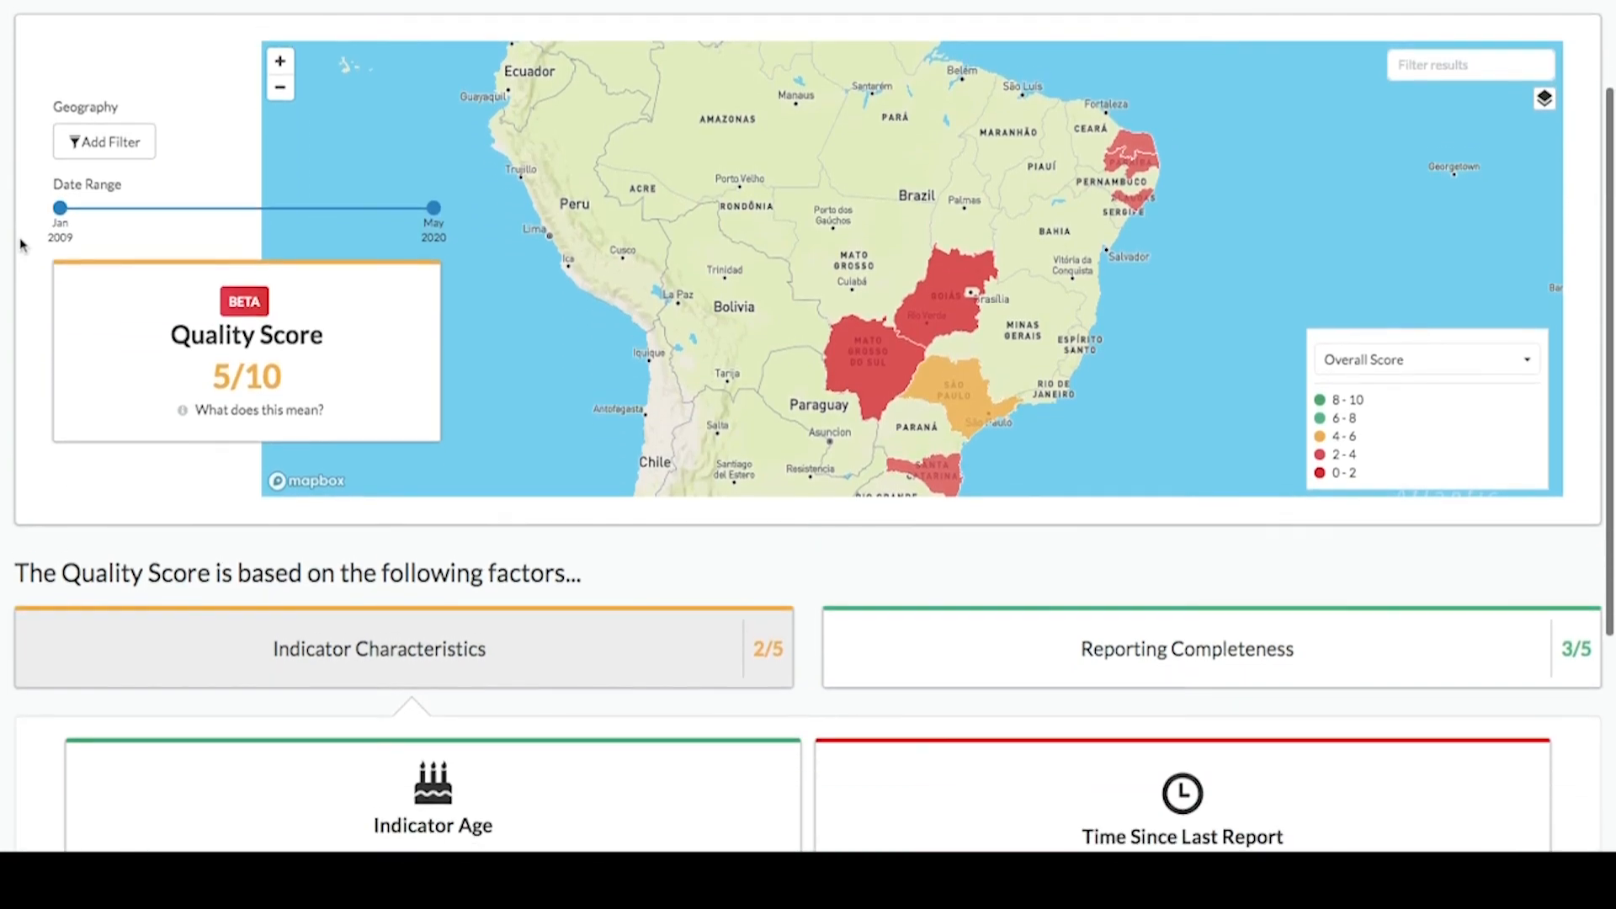
scroll(20, 244, "down", 4)
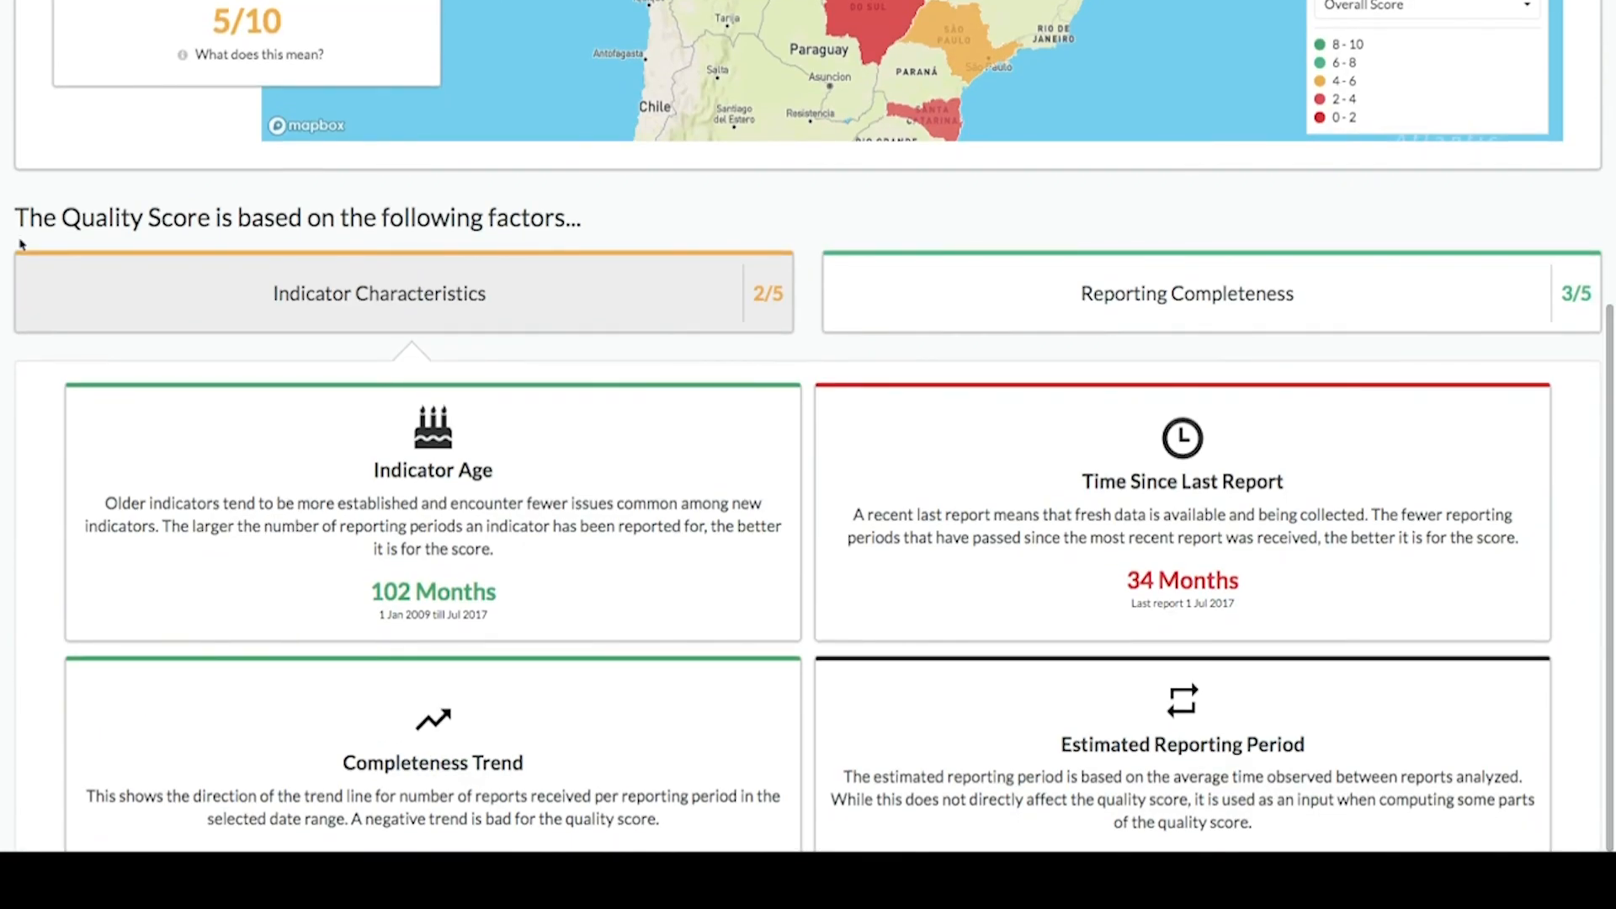
scroll(21, 244, "down", 2)
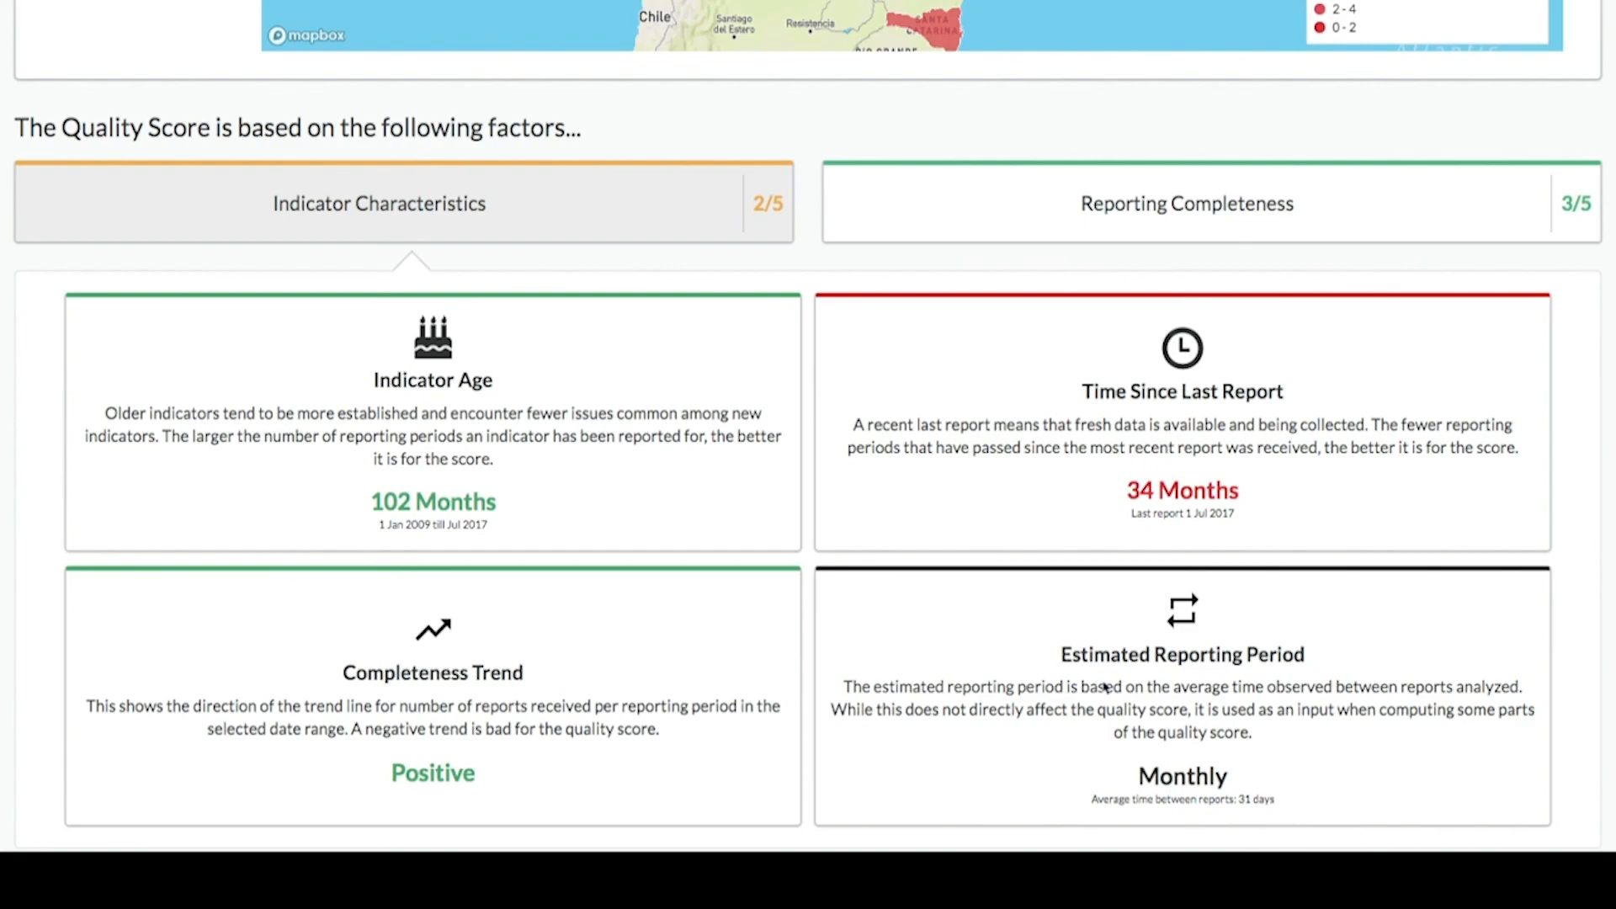
- Open the Reporting Completeness factor and review its reports chart and reporting facilities table
left_click(1079, 233)
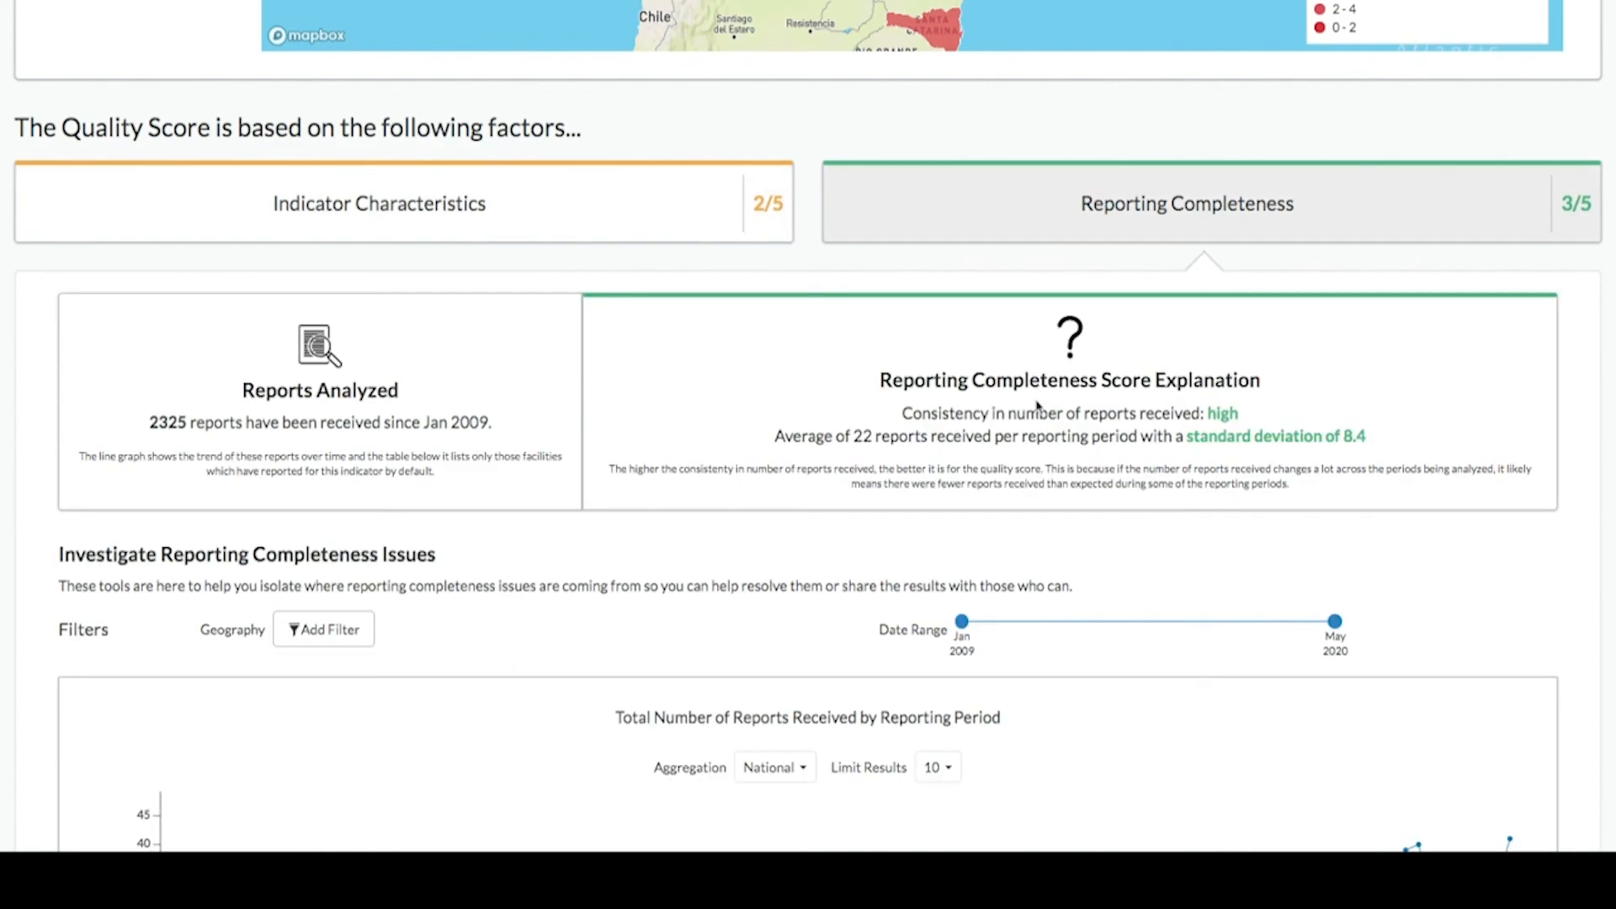
scroll(1450, 545, "down", 1)
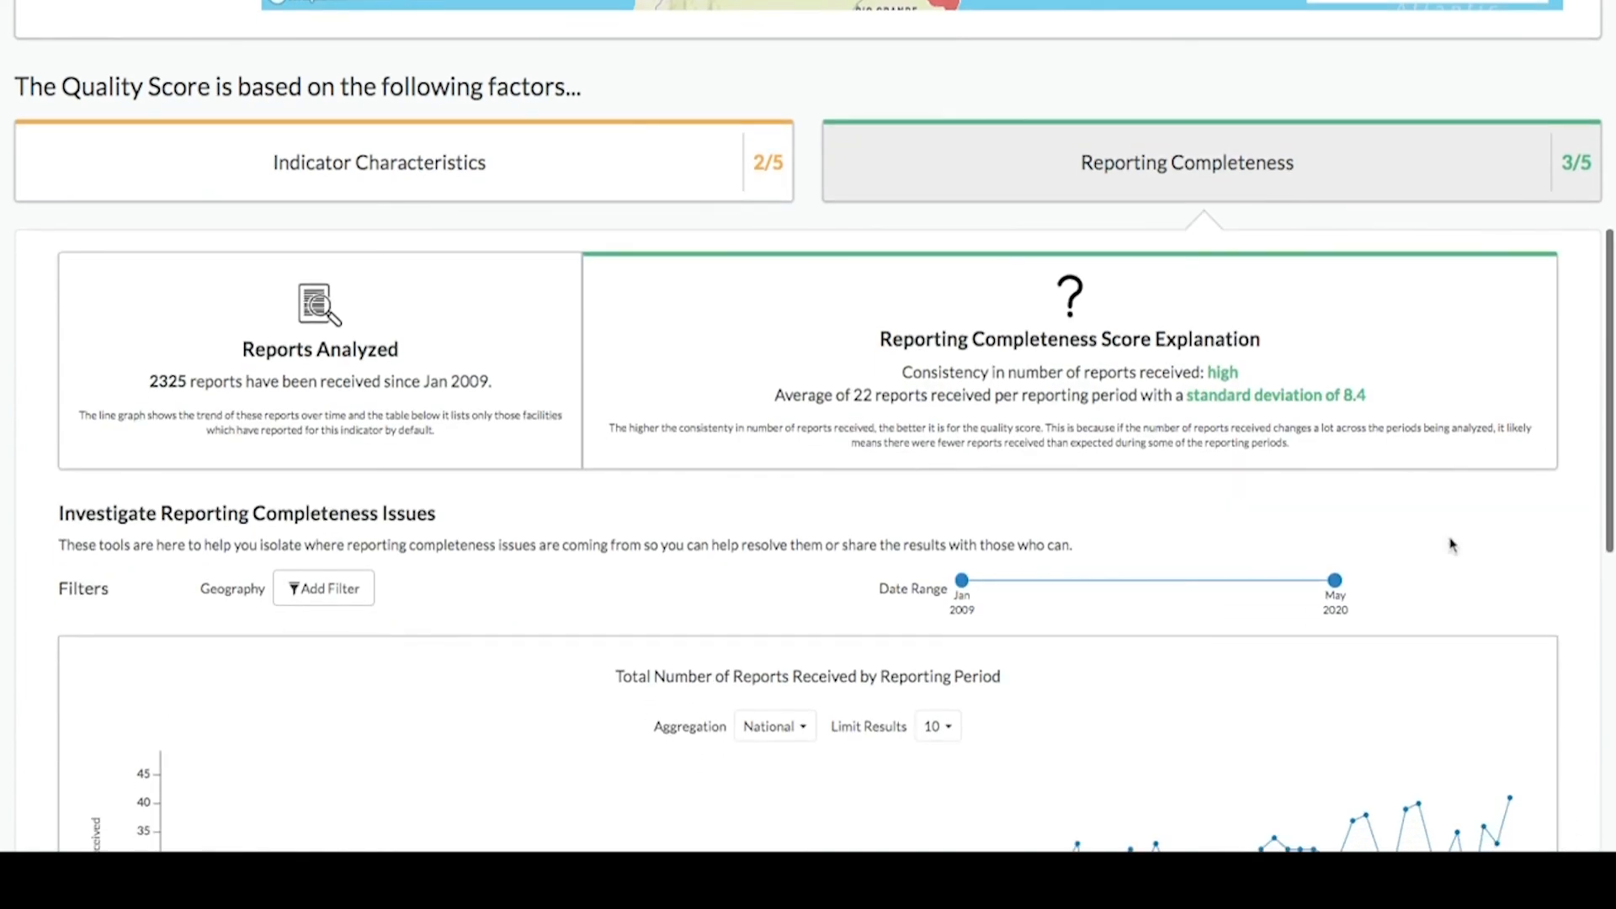
scroll(1450, 545, "down", 2)
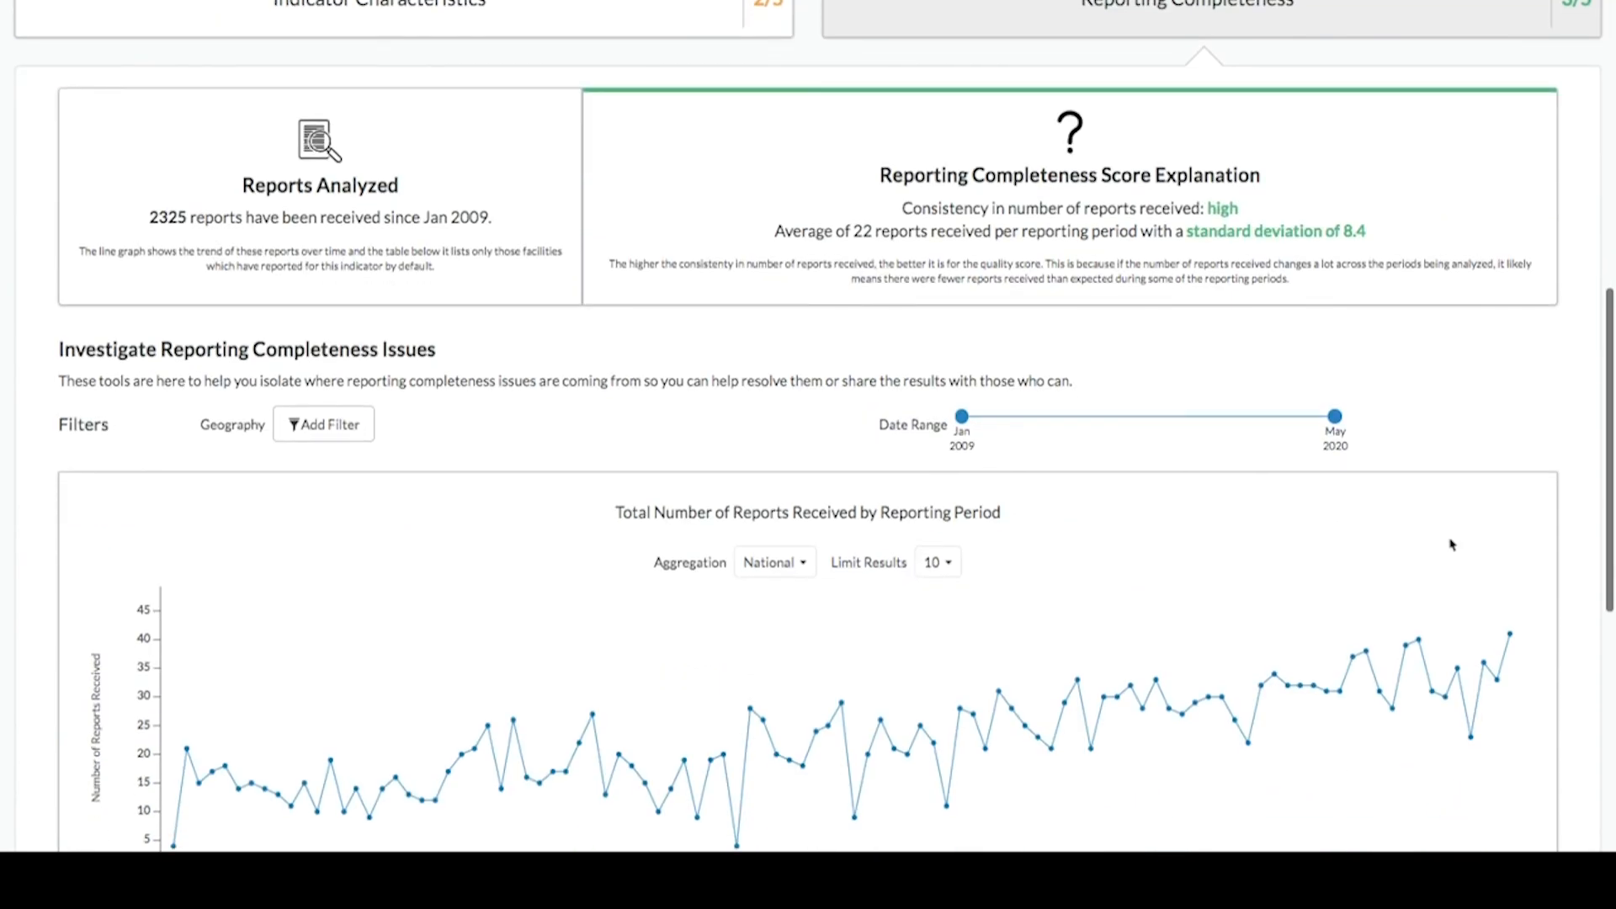
scroll(1450, 544, "down", 1)
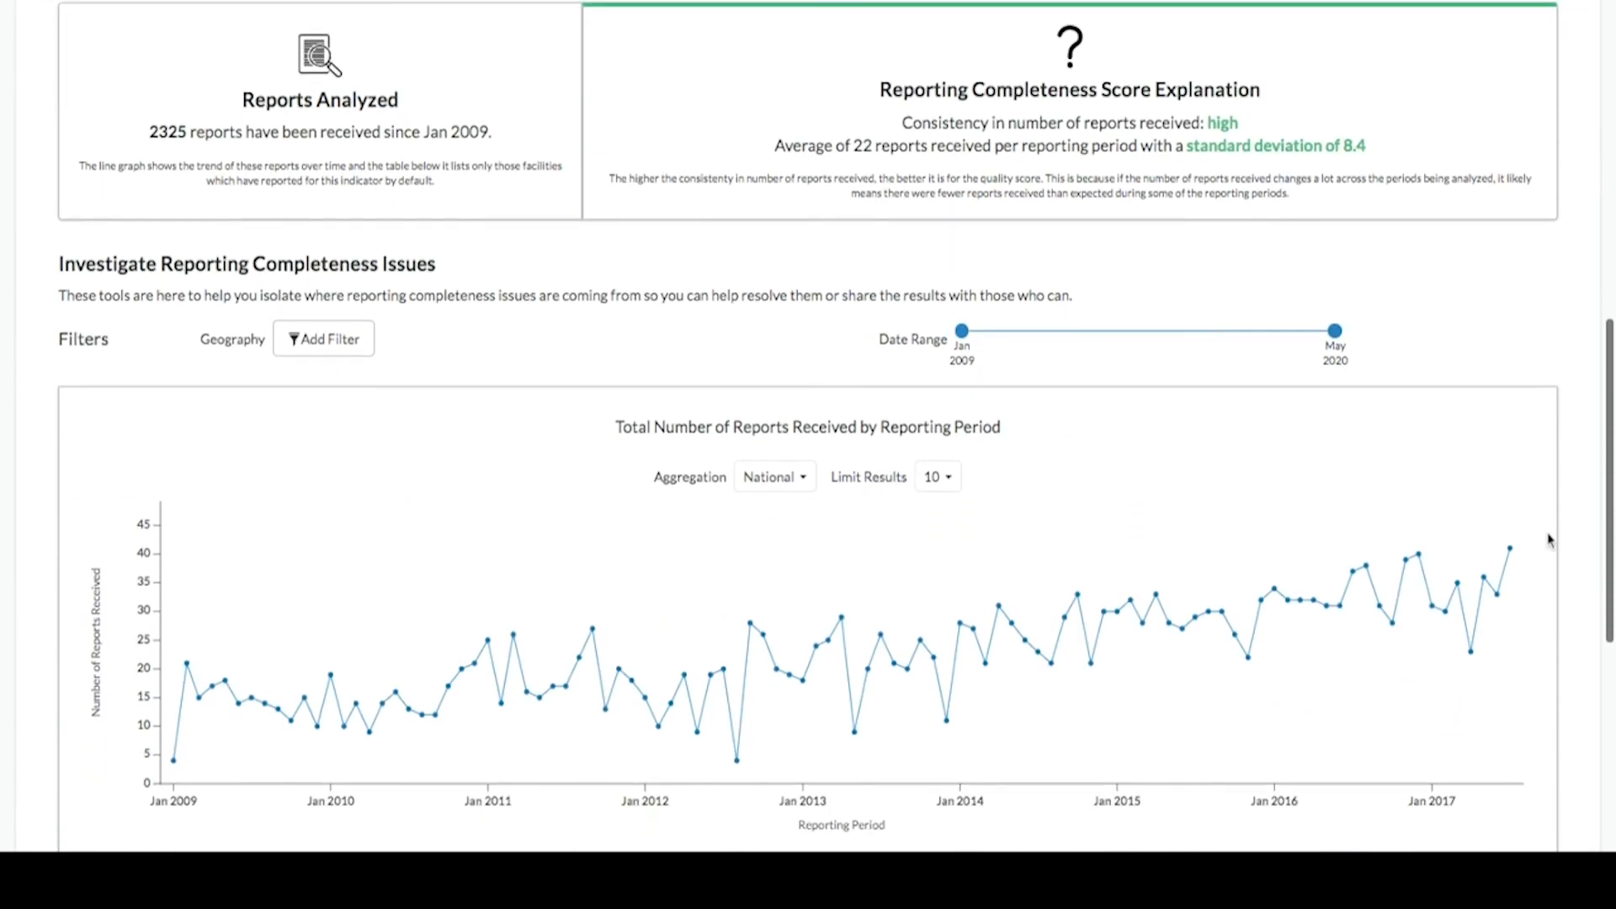
scroll(1549, 539, "down", 1)
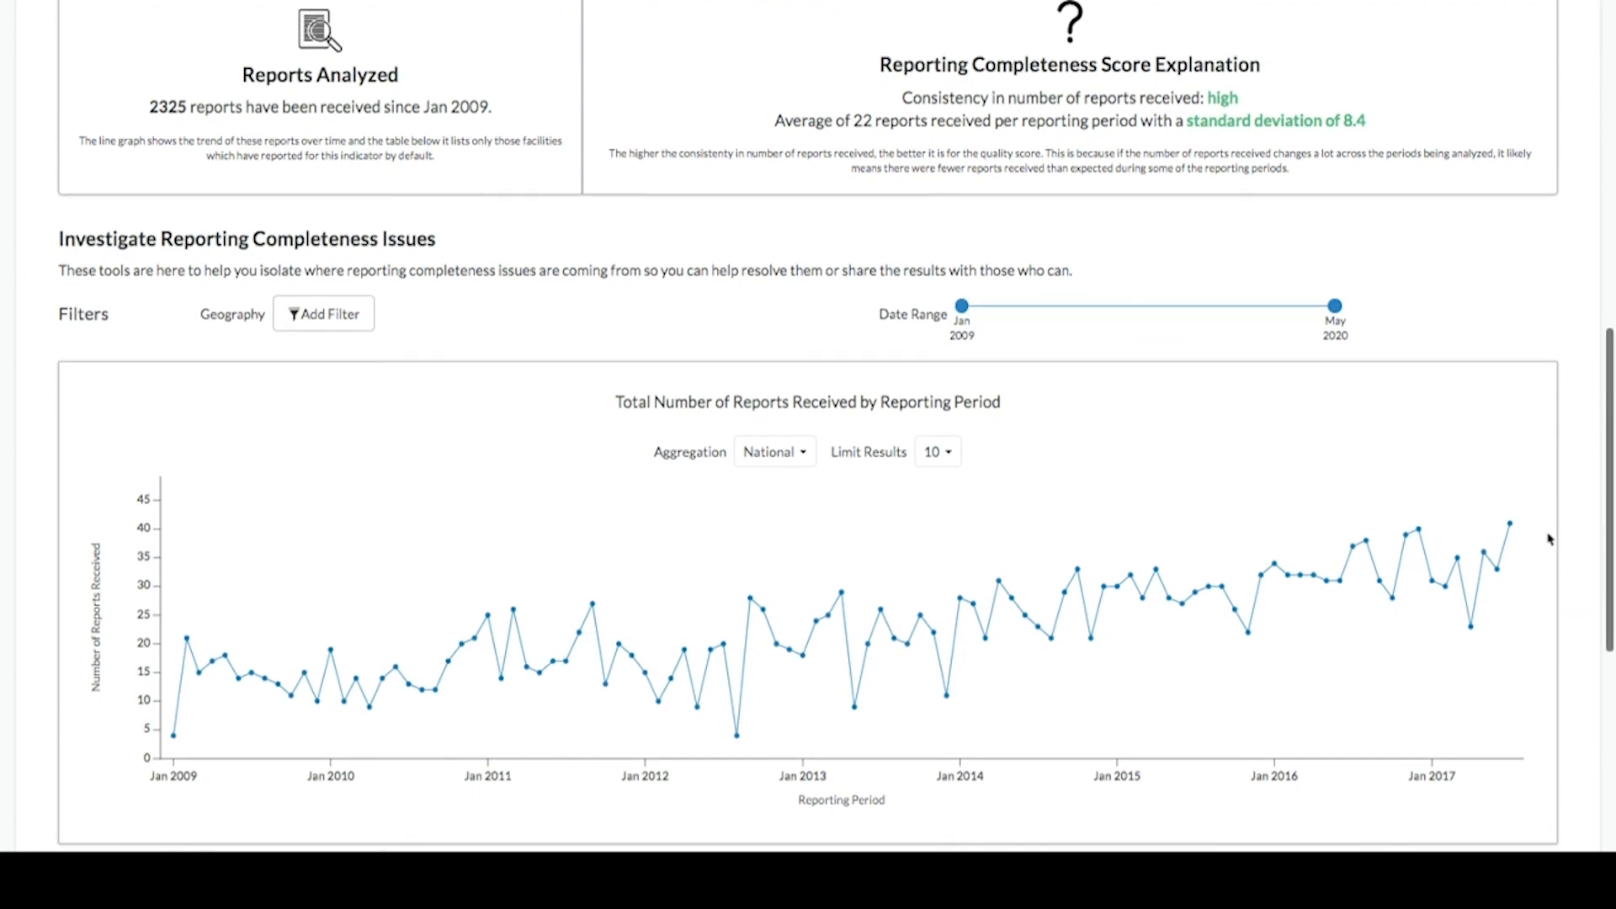
scroll(1548, 539, "down", 1)
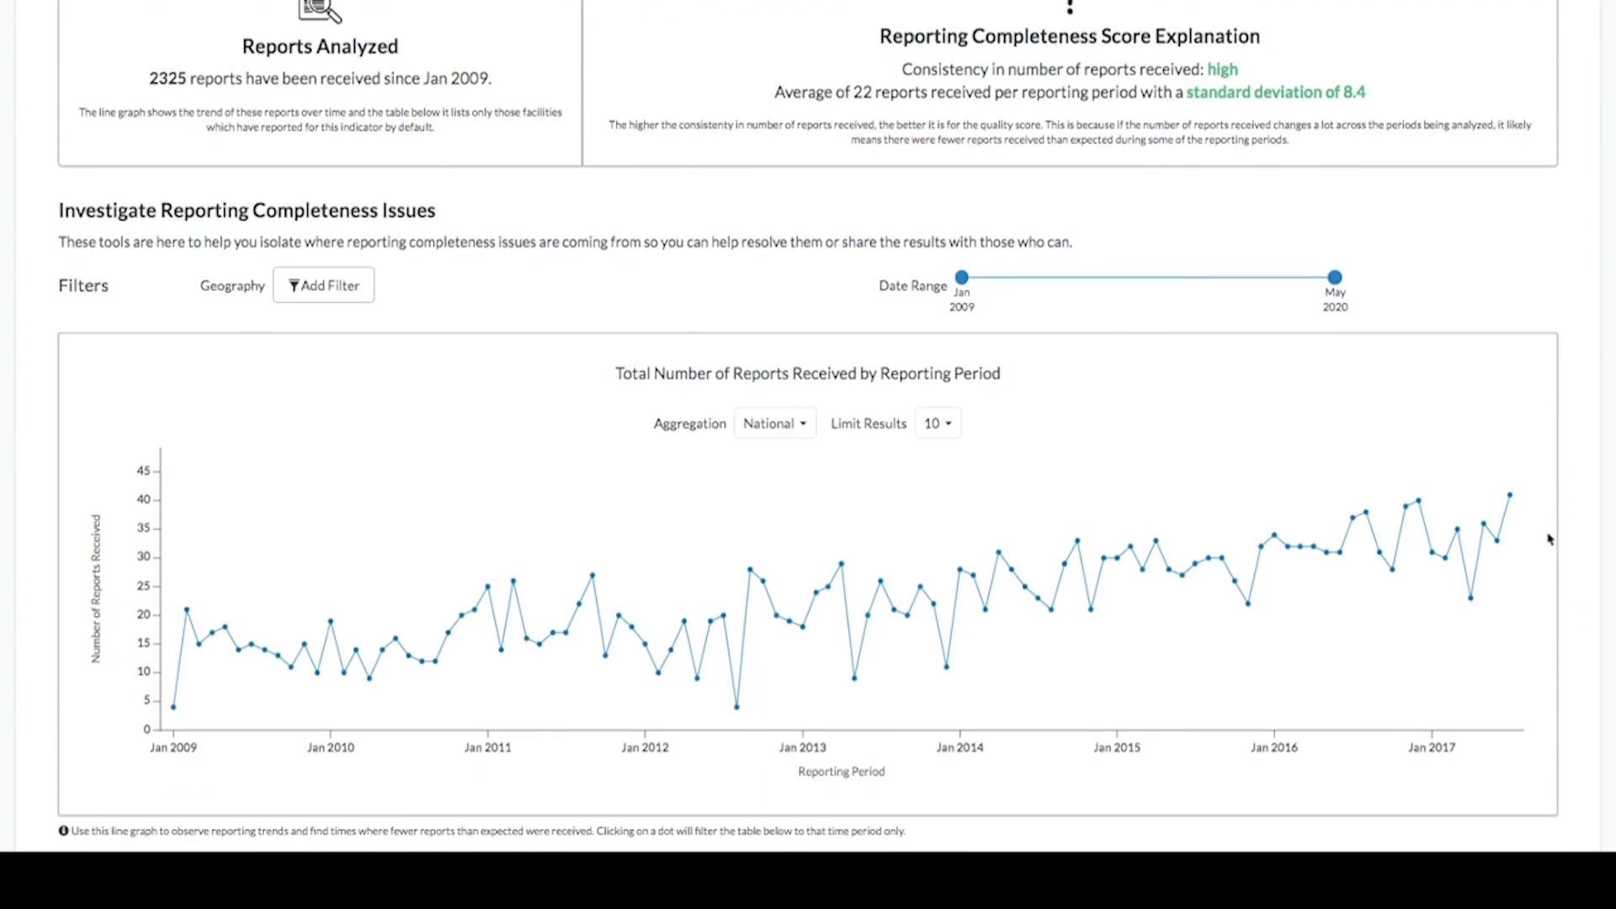
scroll(1548, 539, "down", 1)
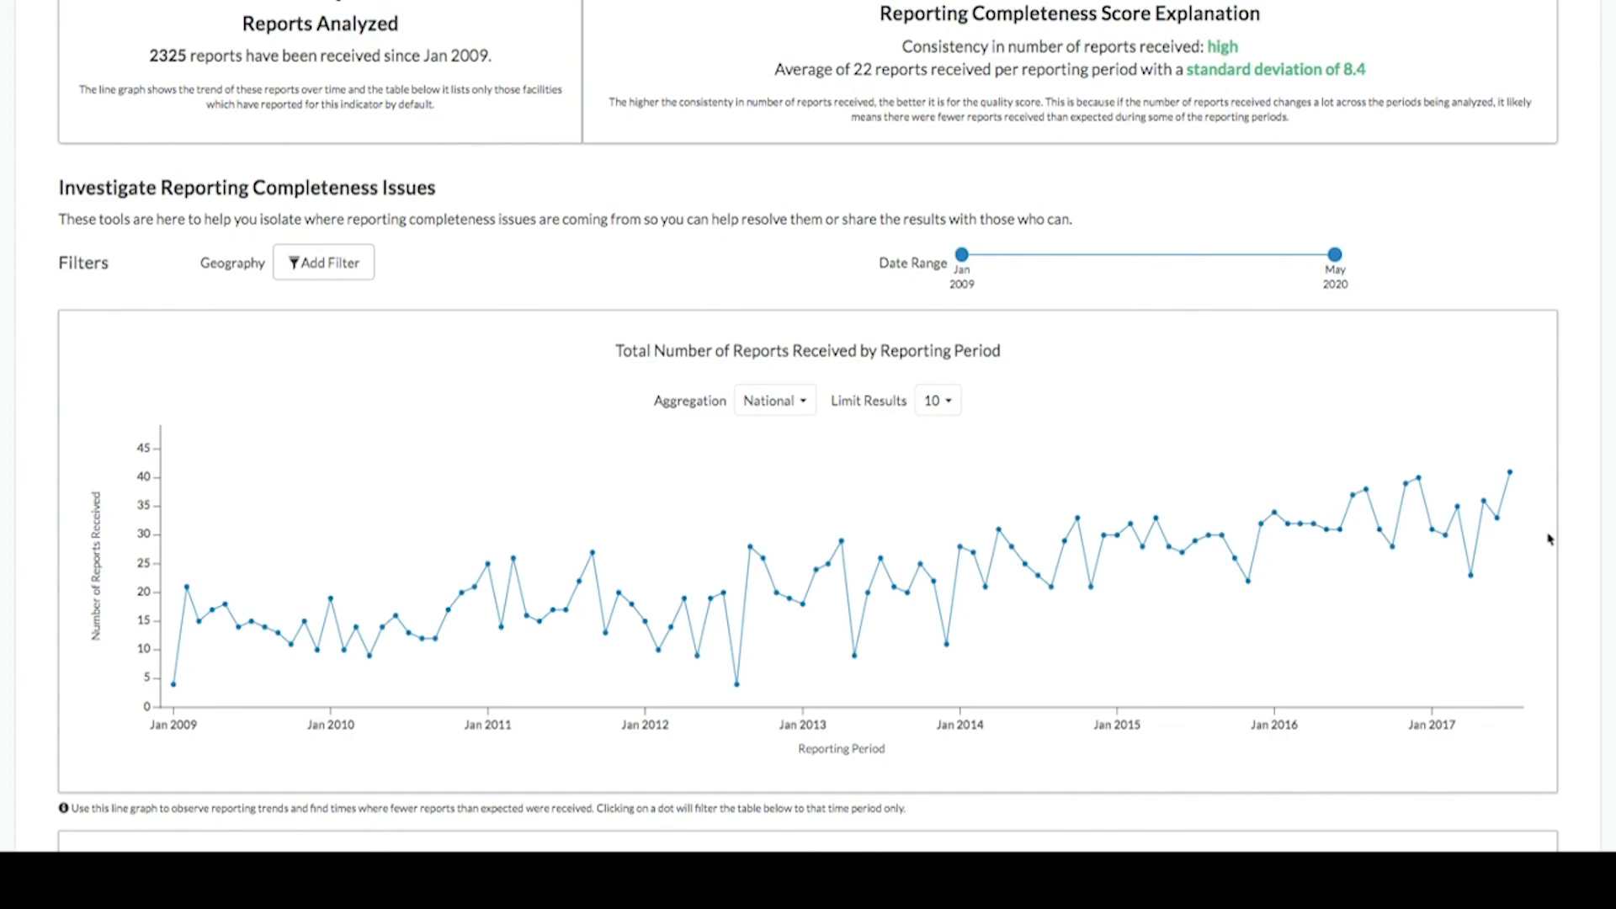
scroll(1549, 539, "down", 10)
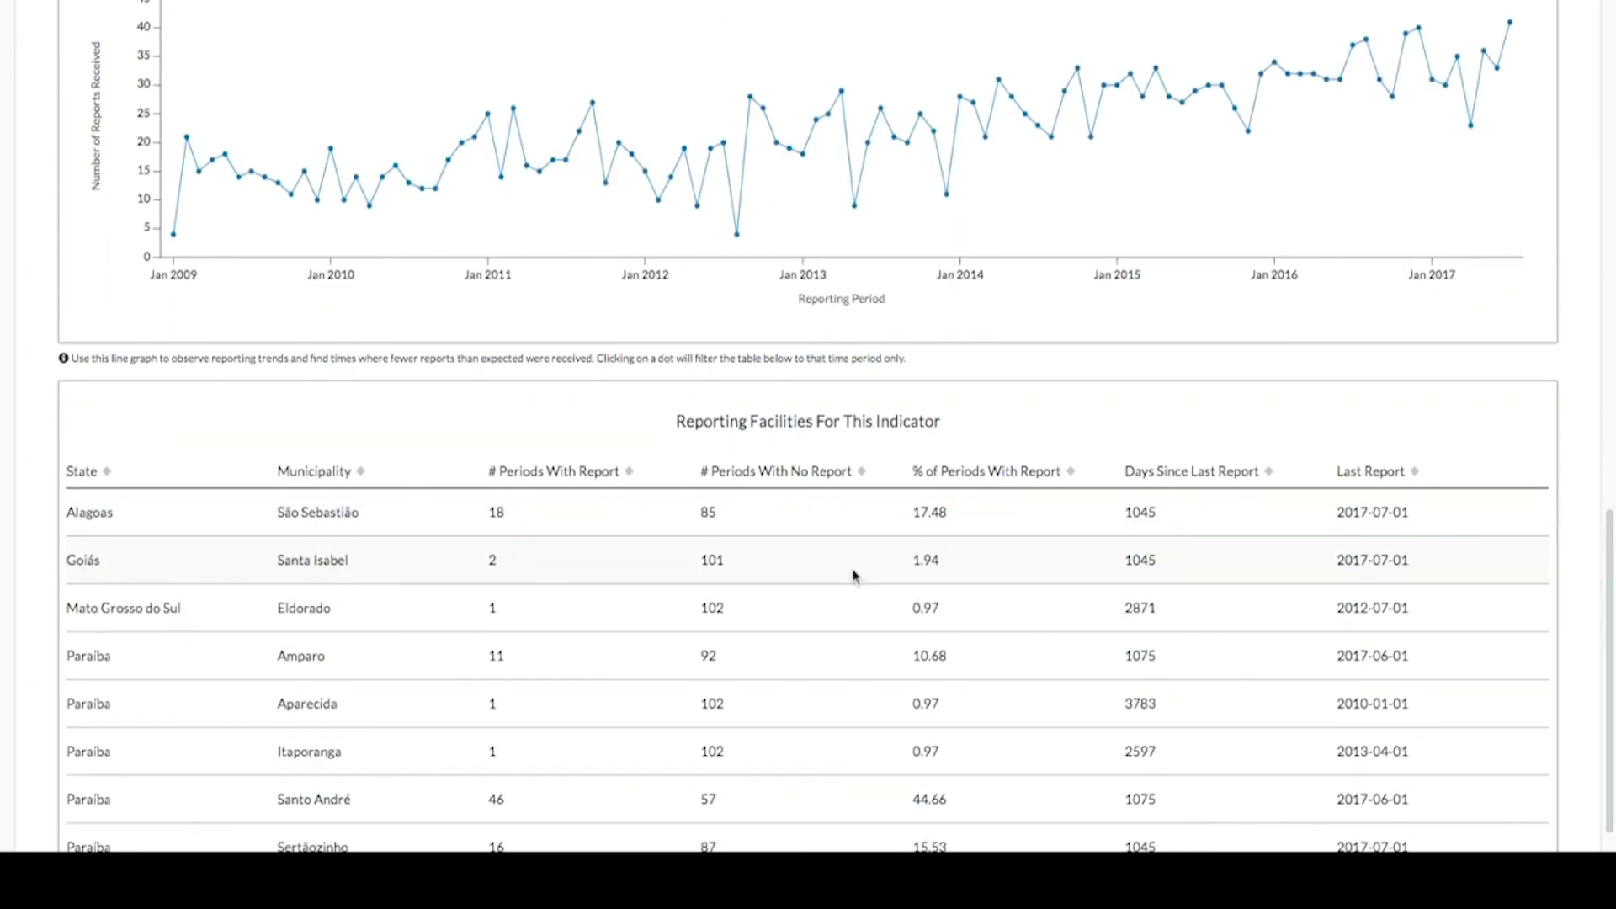
- Sort the reporting facilities table by % of Periods With Report in descending order
scroll(552, 554, "down", 2)
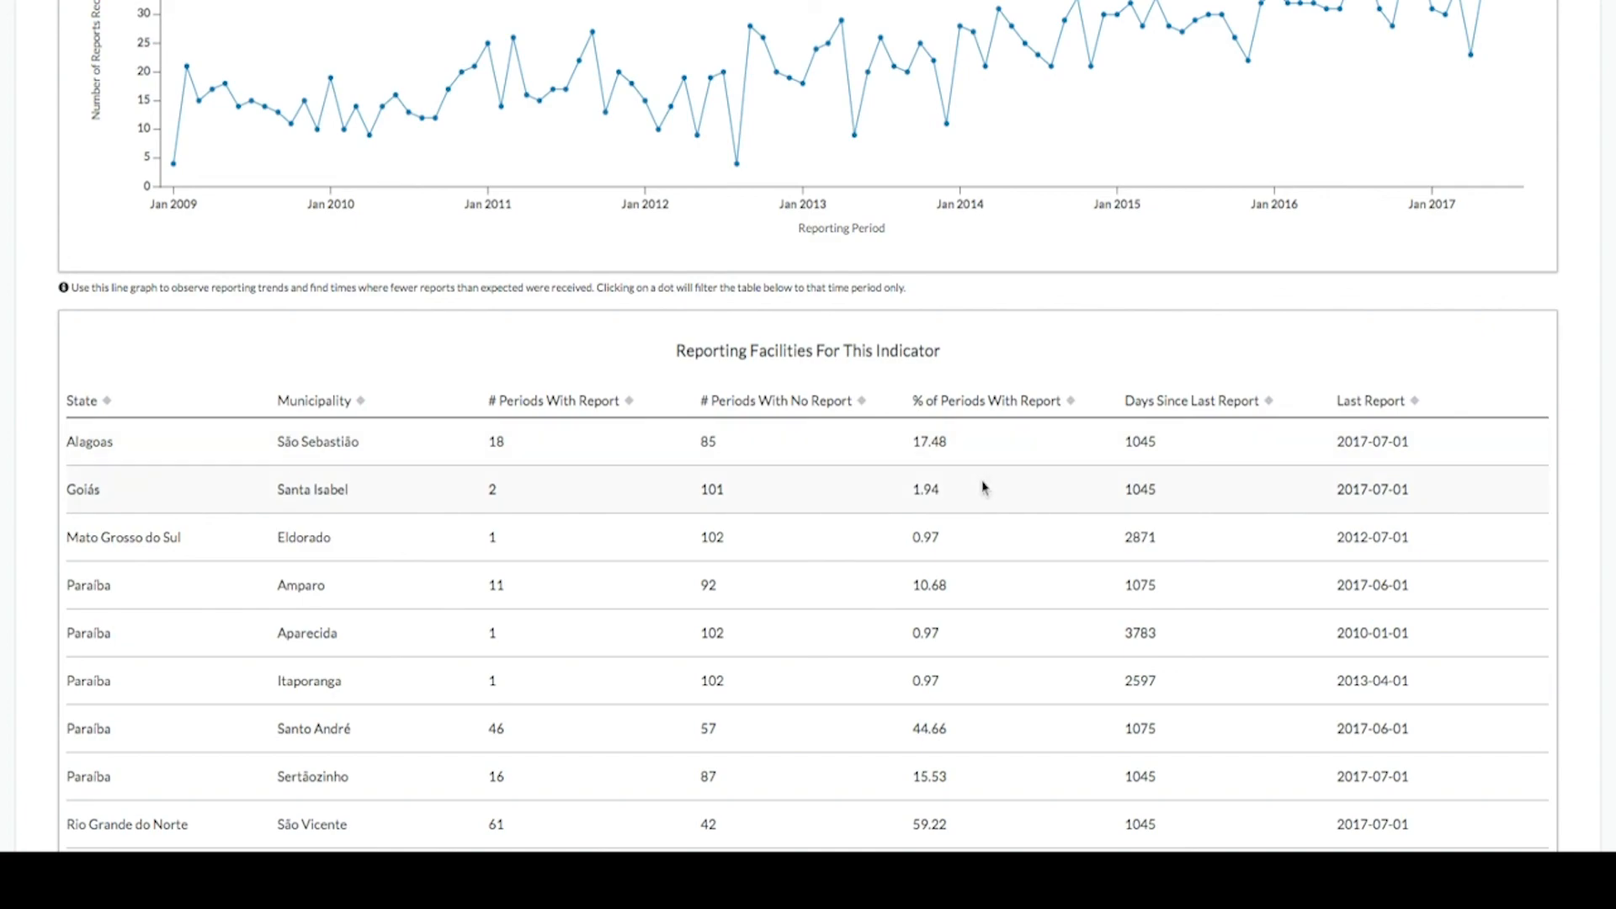
scroll(981, 476, "down", 1)
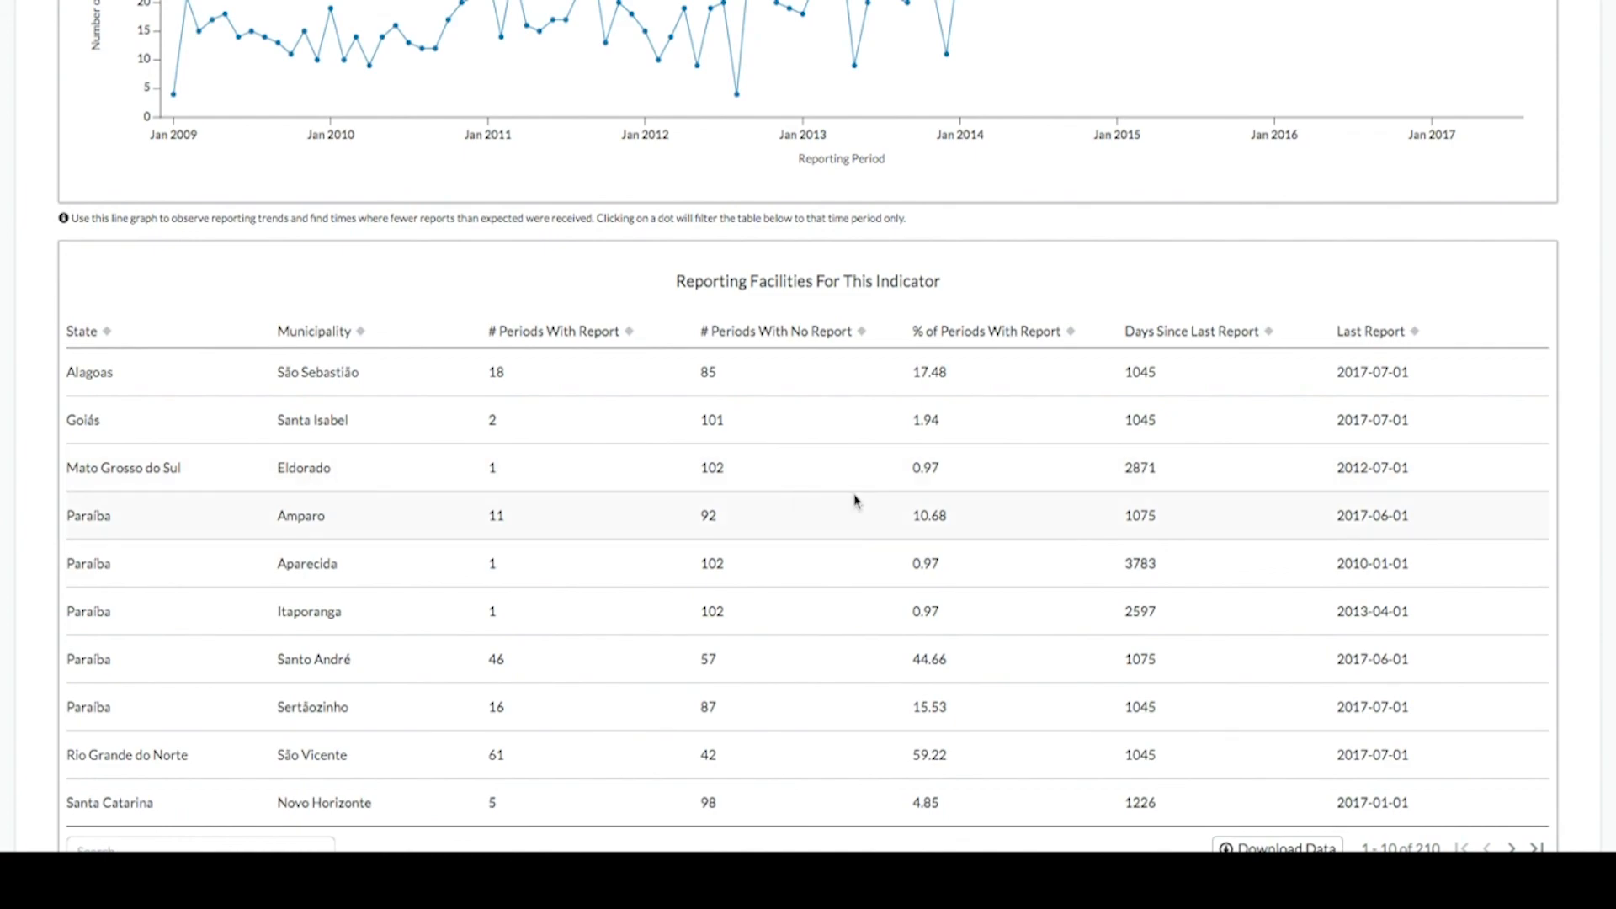
left_click(943, 476)
double_click(943, 475)
left_click(950, 334)
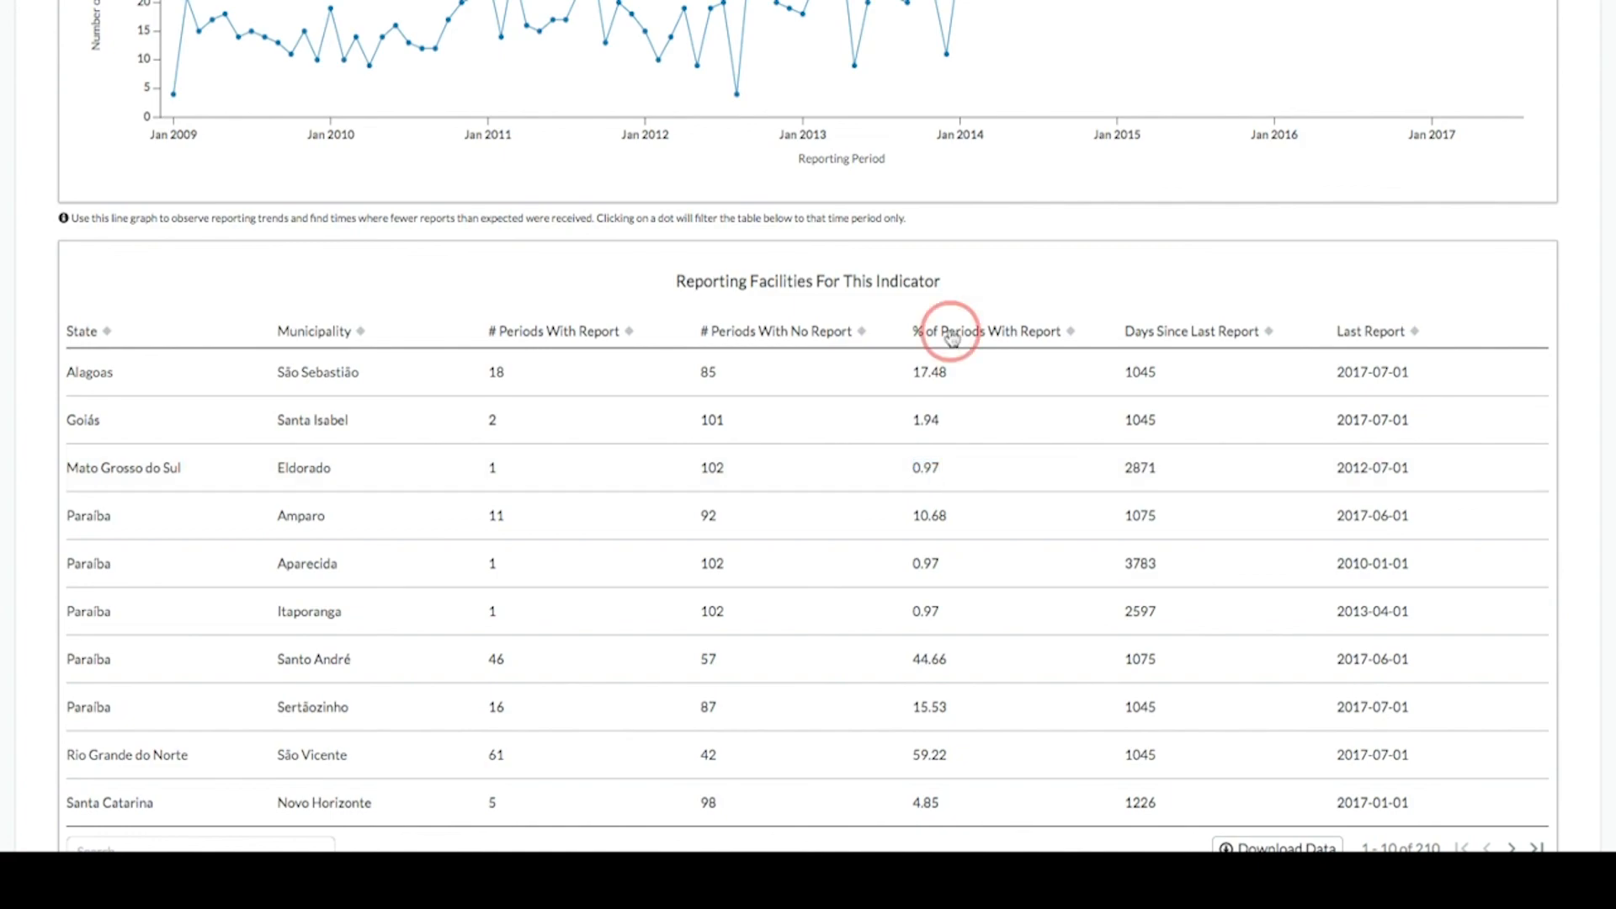
left_click(949, 334)
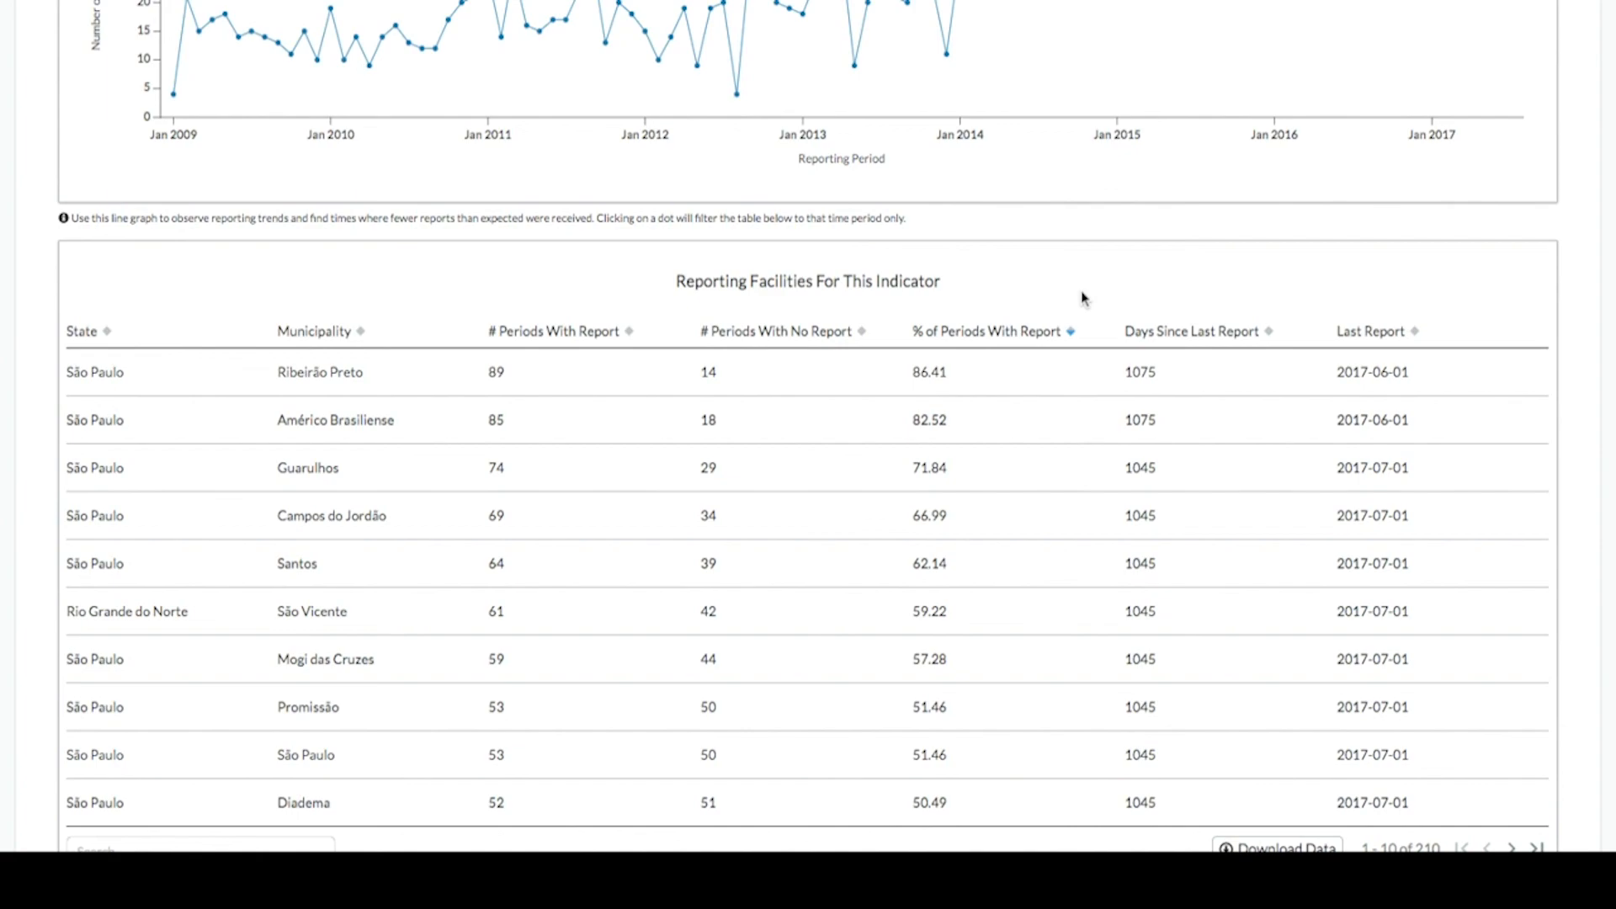
- Add horizontal reference lines to the cost-to-treat bar chart at about 247654, 456156, 758124 and 1182318
scroll(1083, 298, "up", 1)
scroll(1083, 298, "down", 1)
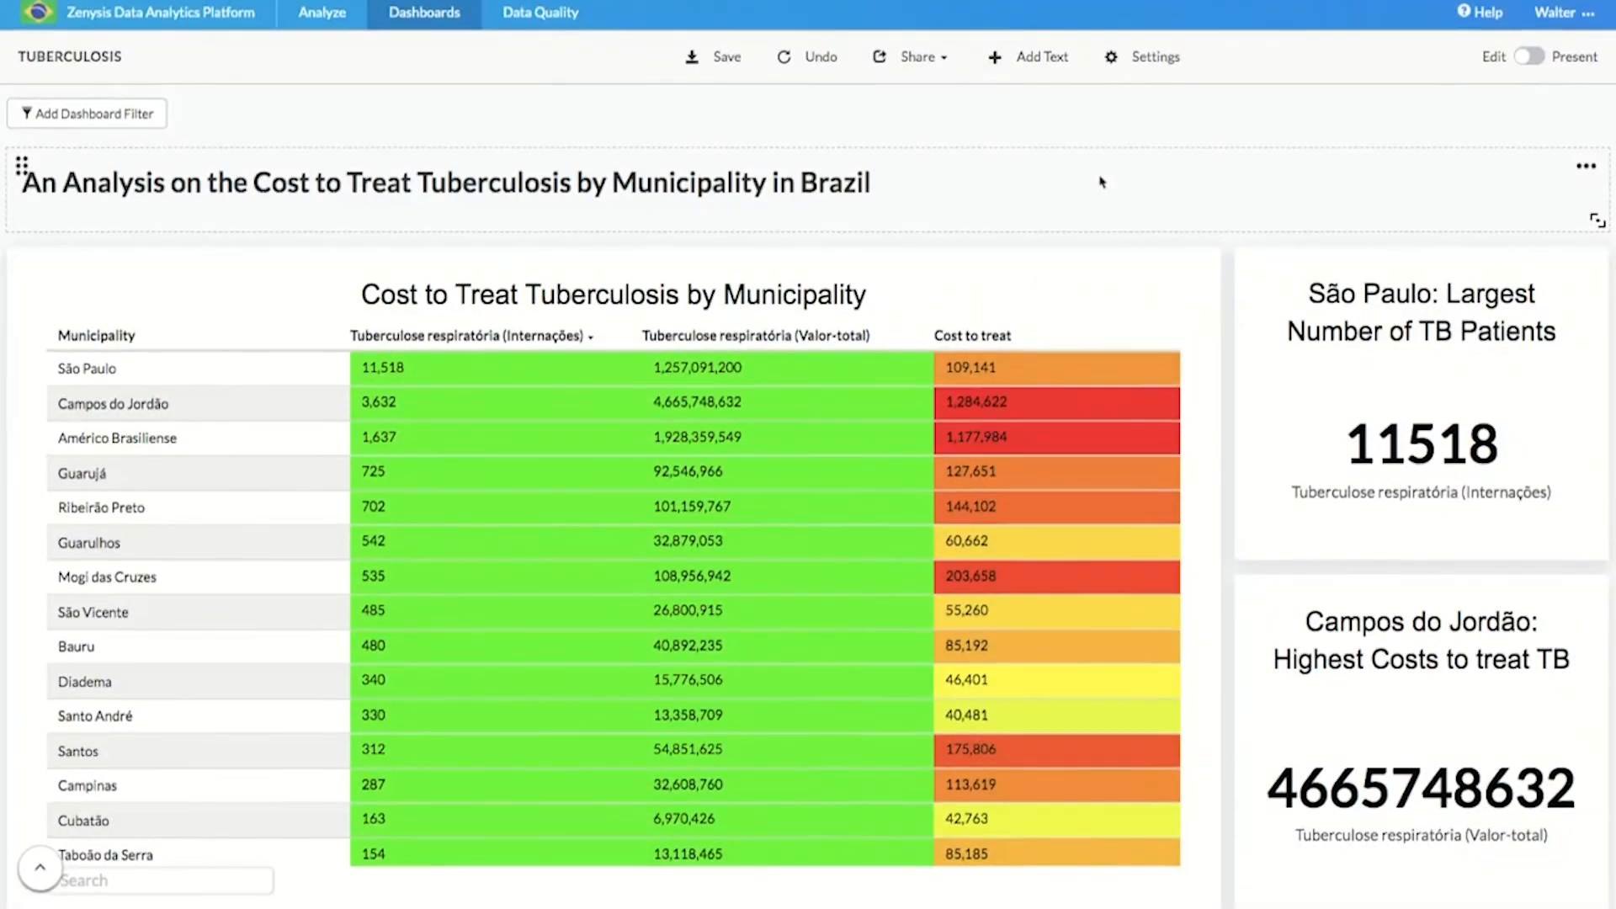
scroll(1210, 221, "down", 4)
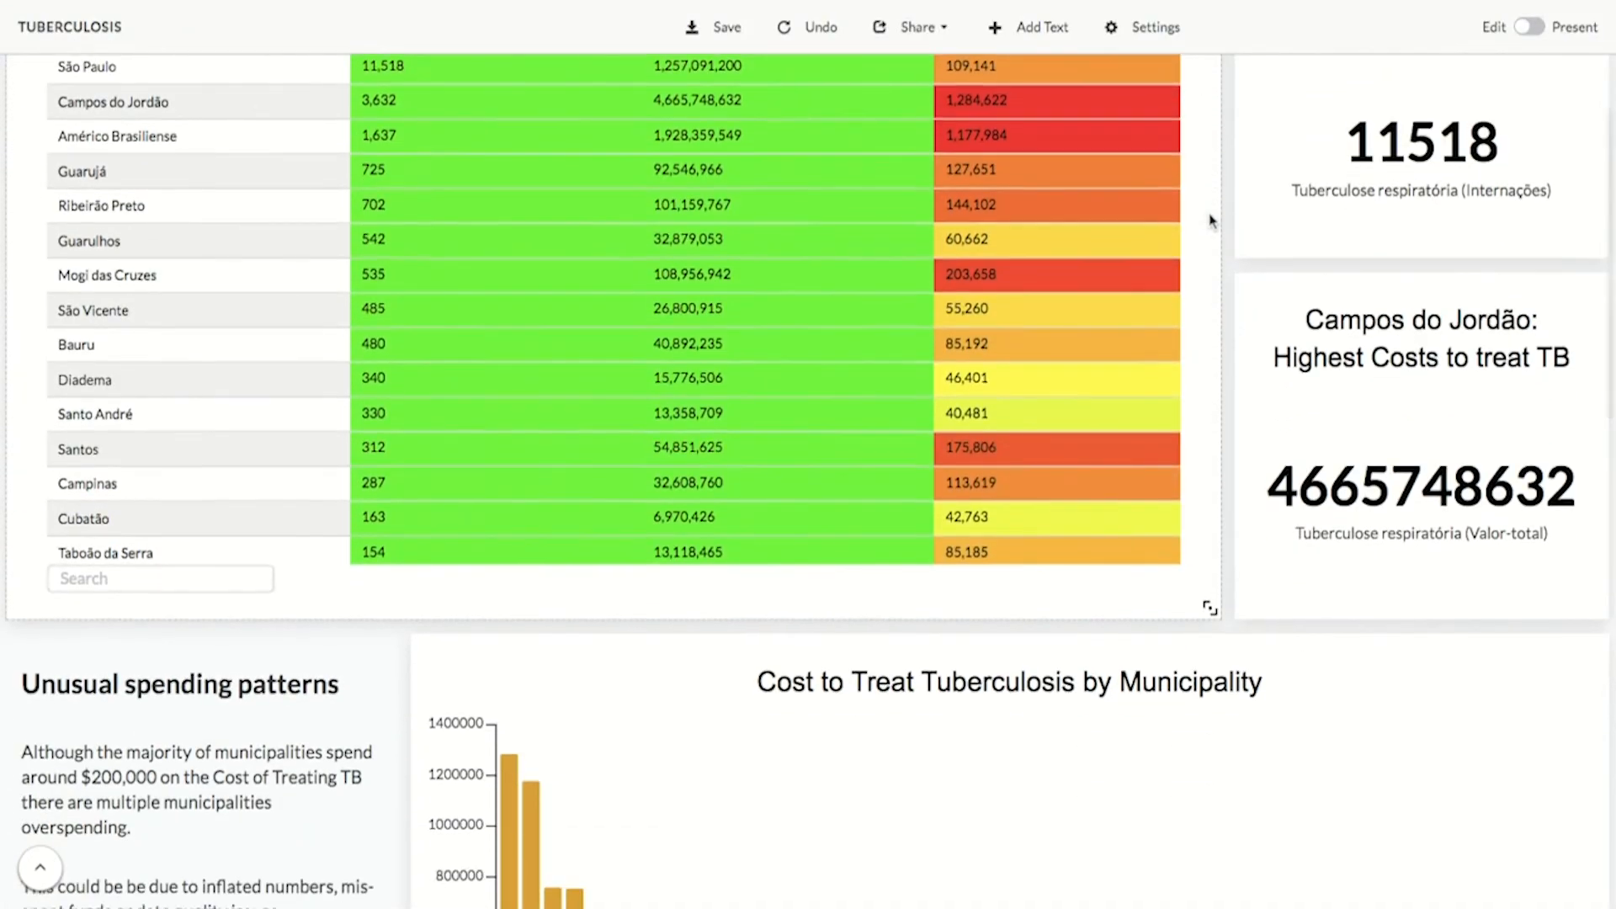
scroll(1210, 221, "down", 5)
scroll(1211, 217, "down", 1)
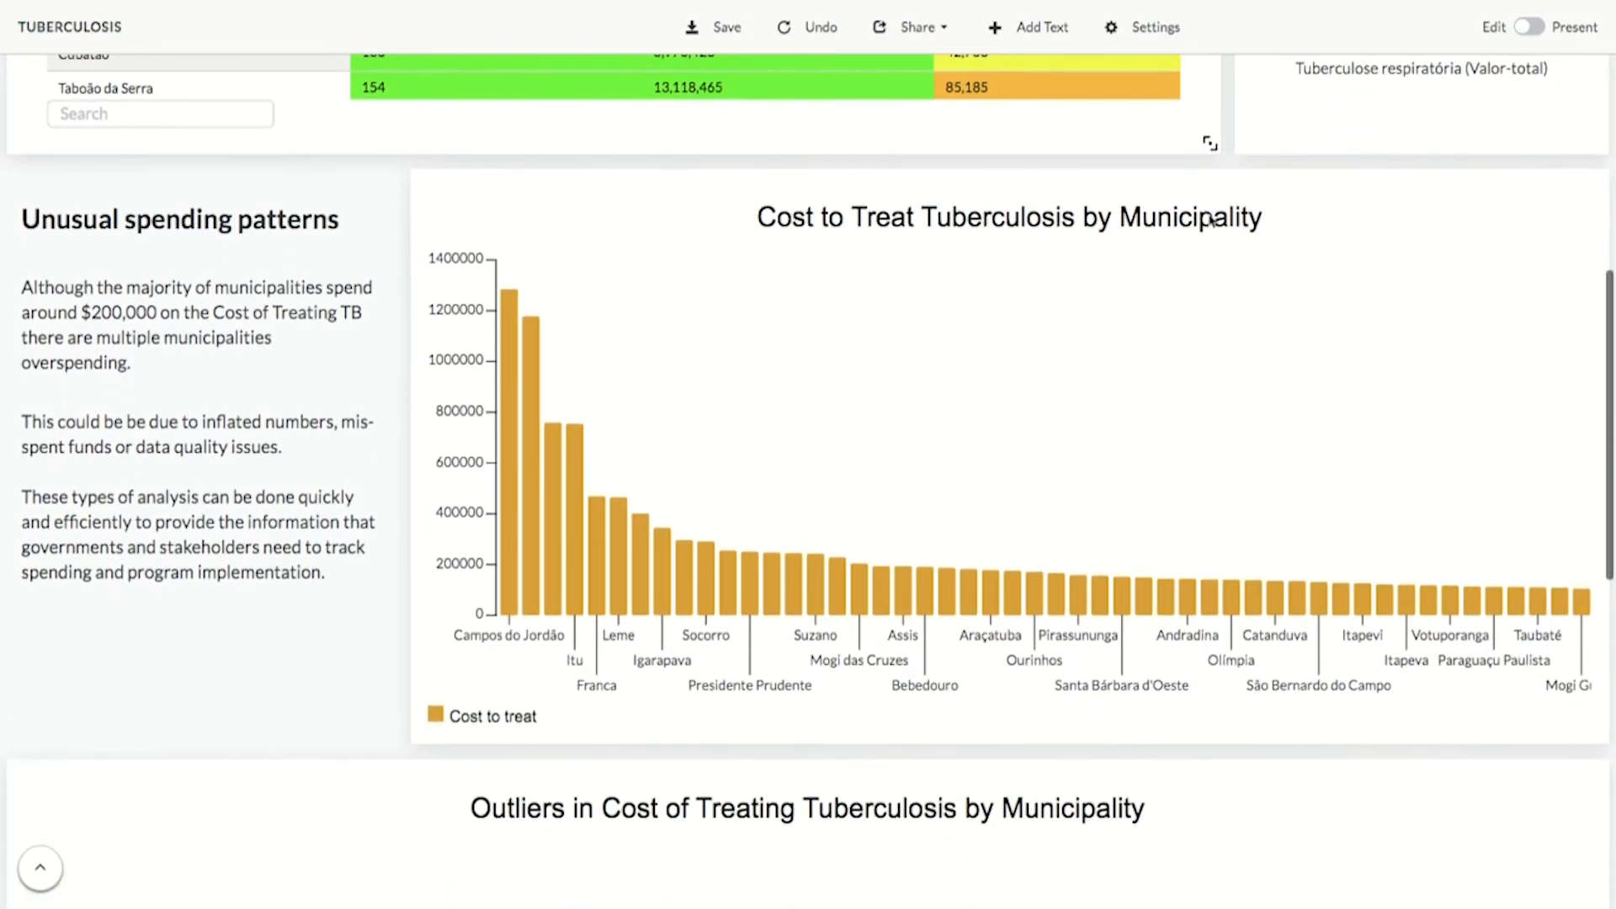
mouse_move(1367, 612)
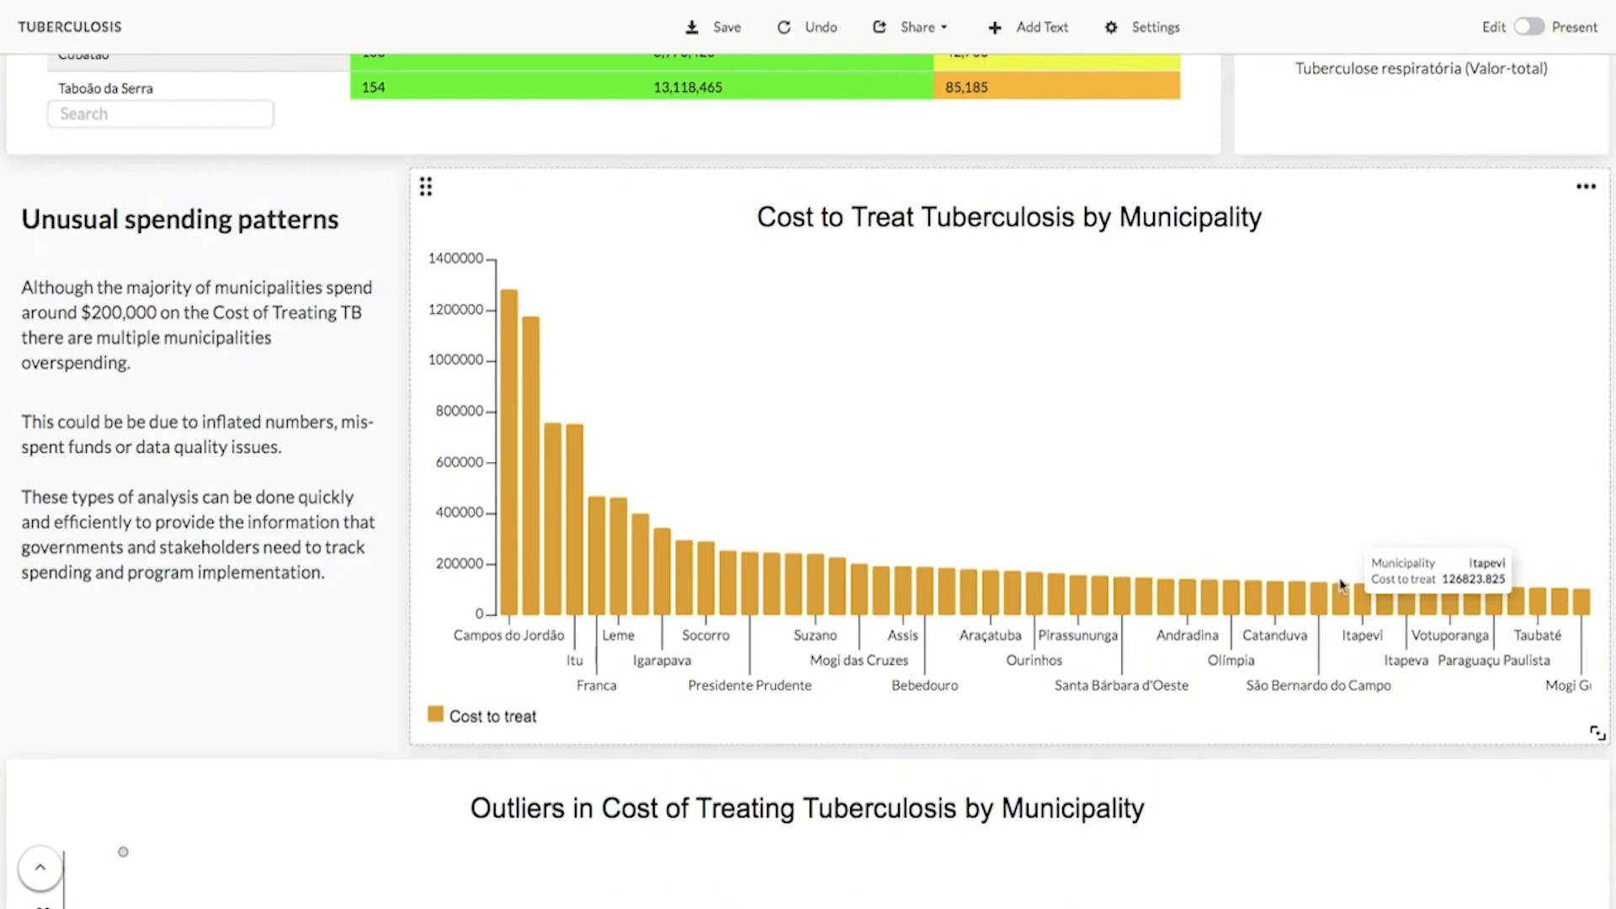
mouse_move(820, 576)
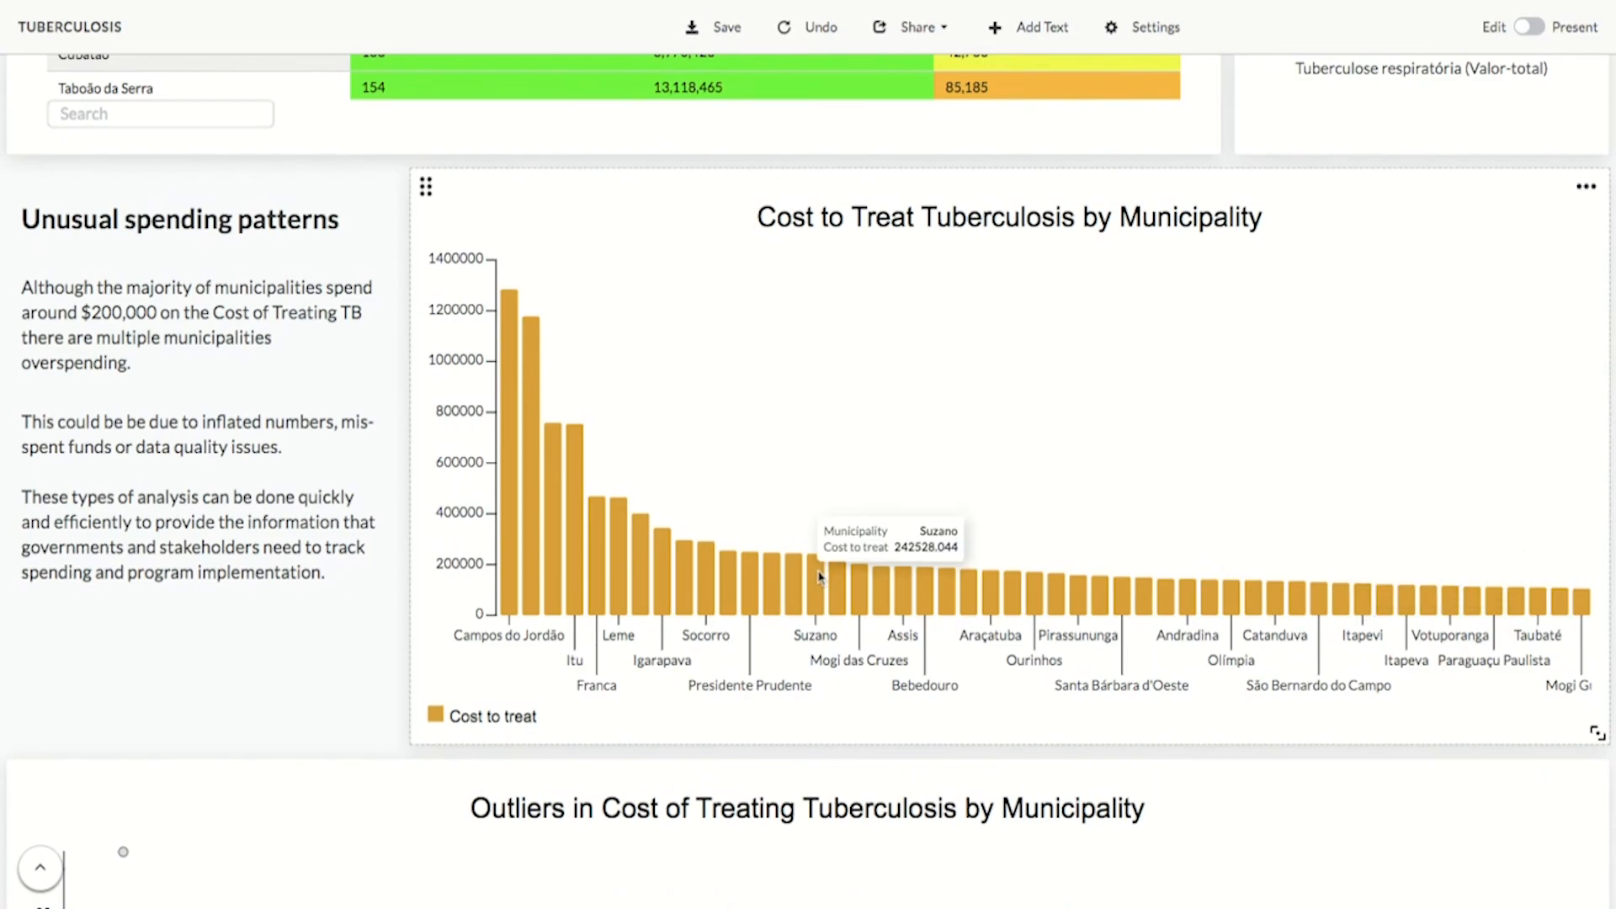
left_click(477, 555)
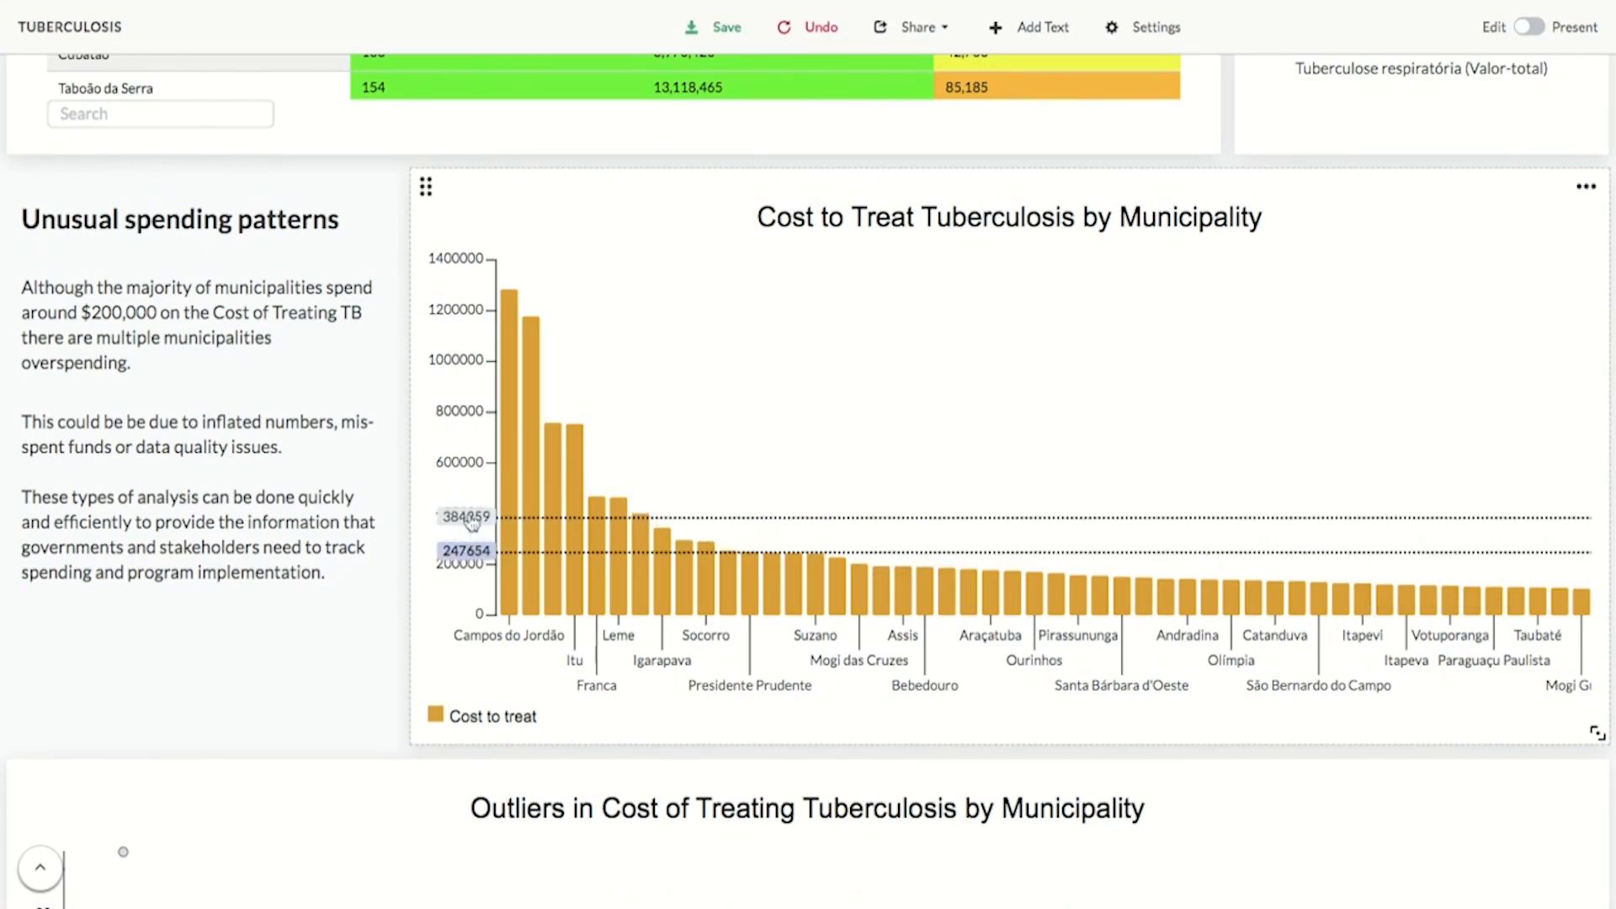
left_click(468, 507)
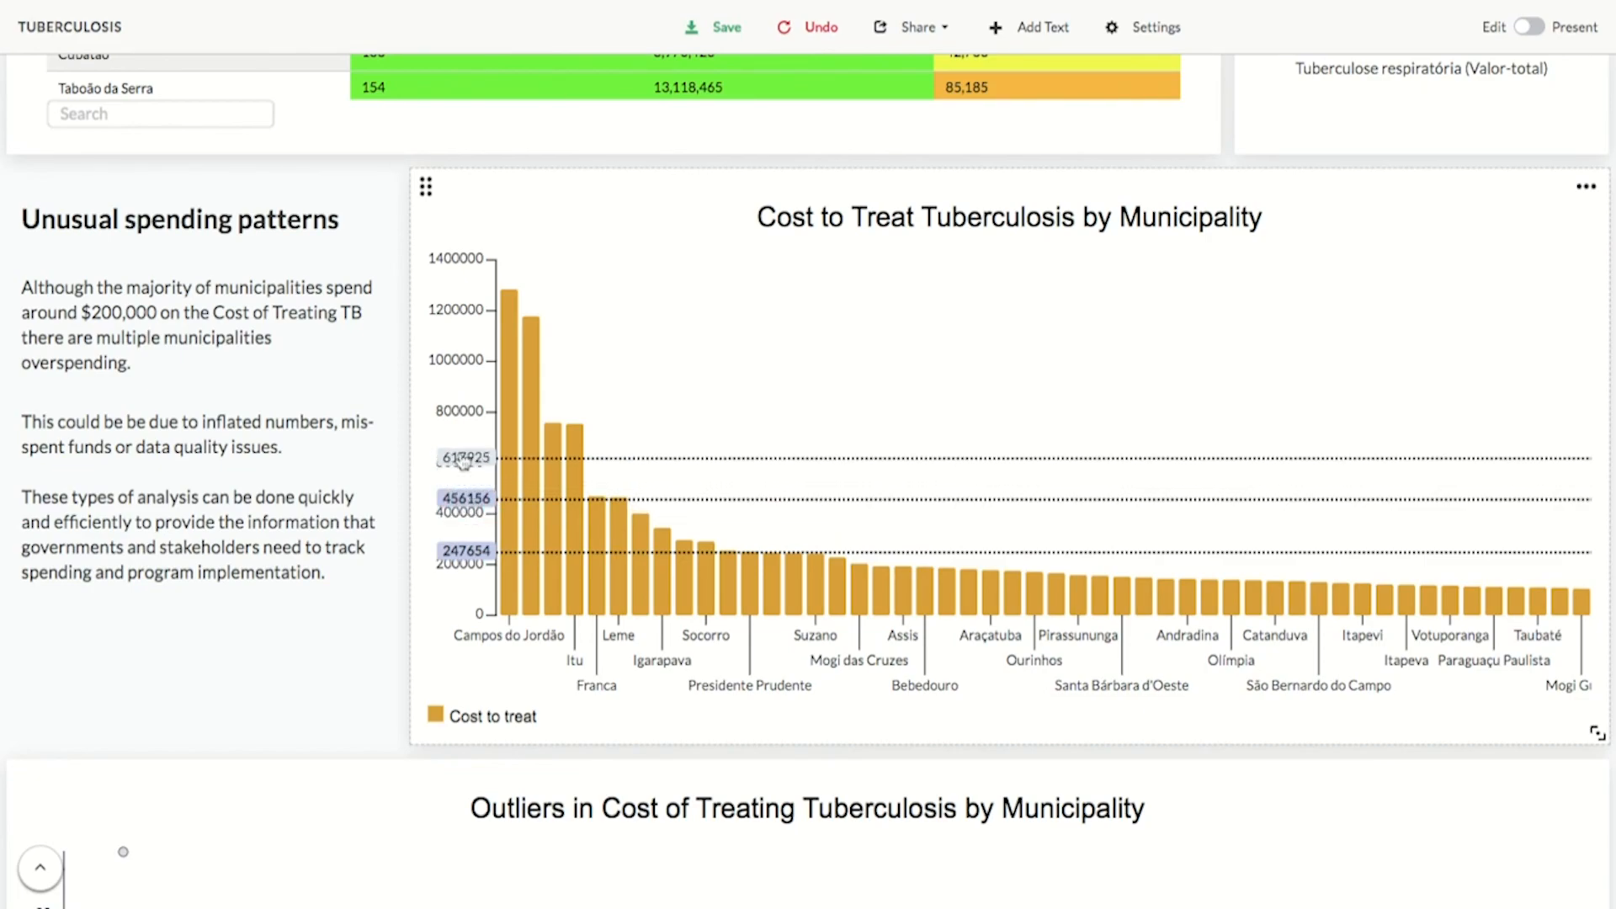
left_click(458, 425)
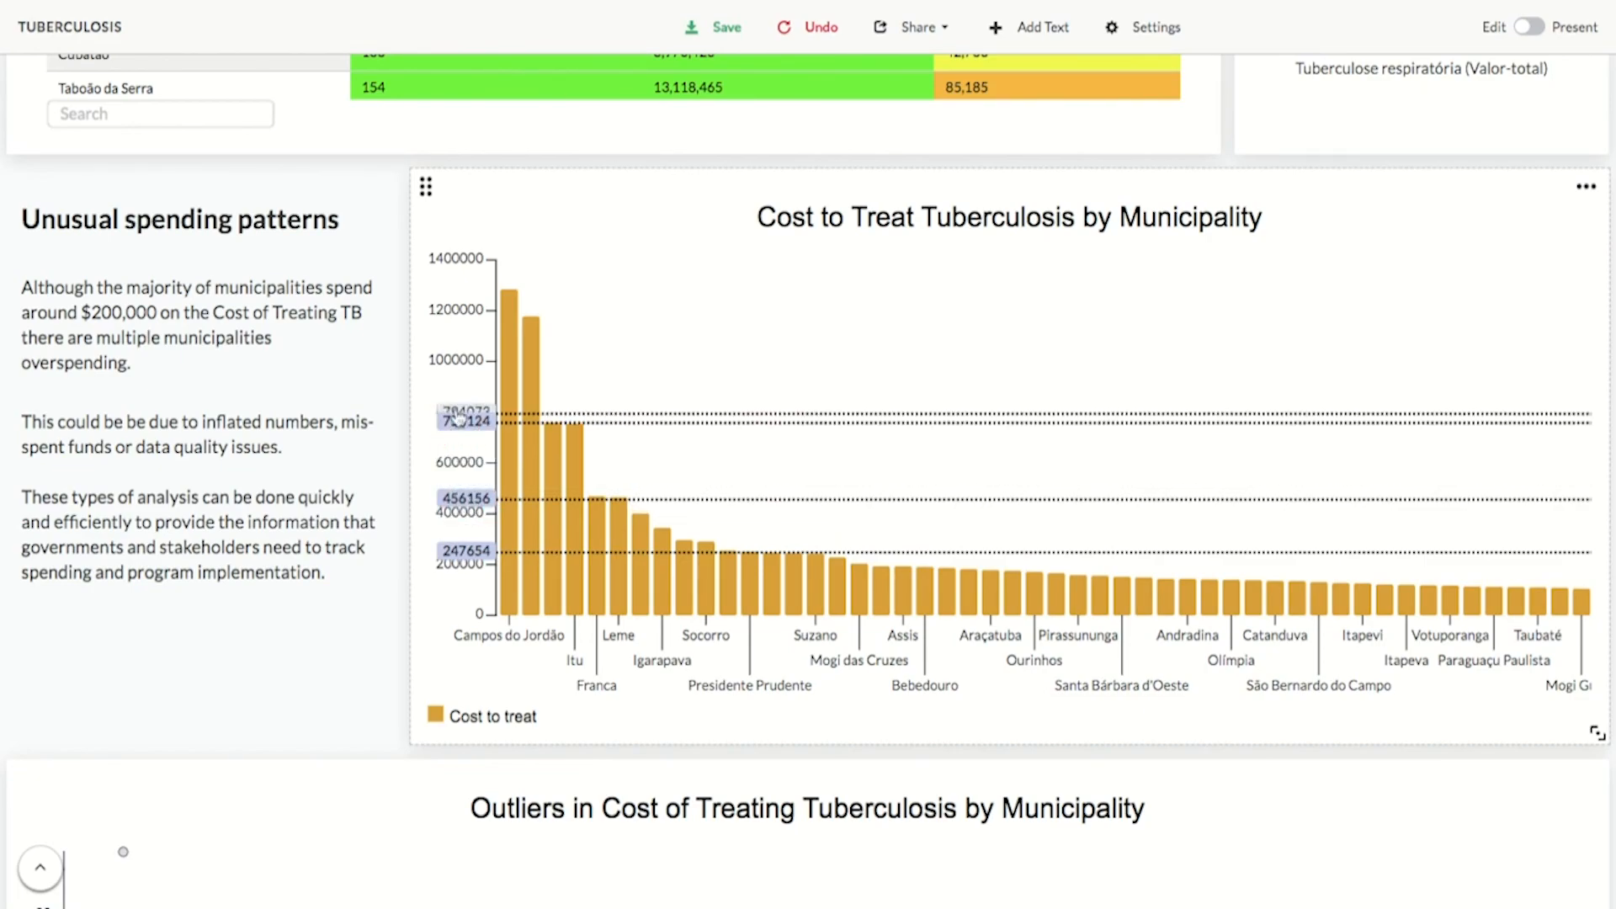
left_click(460, 319)
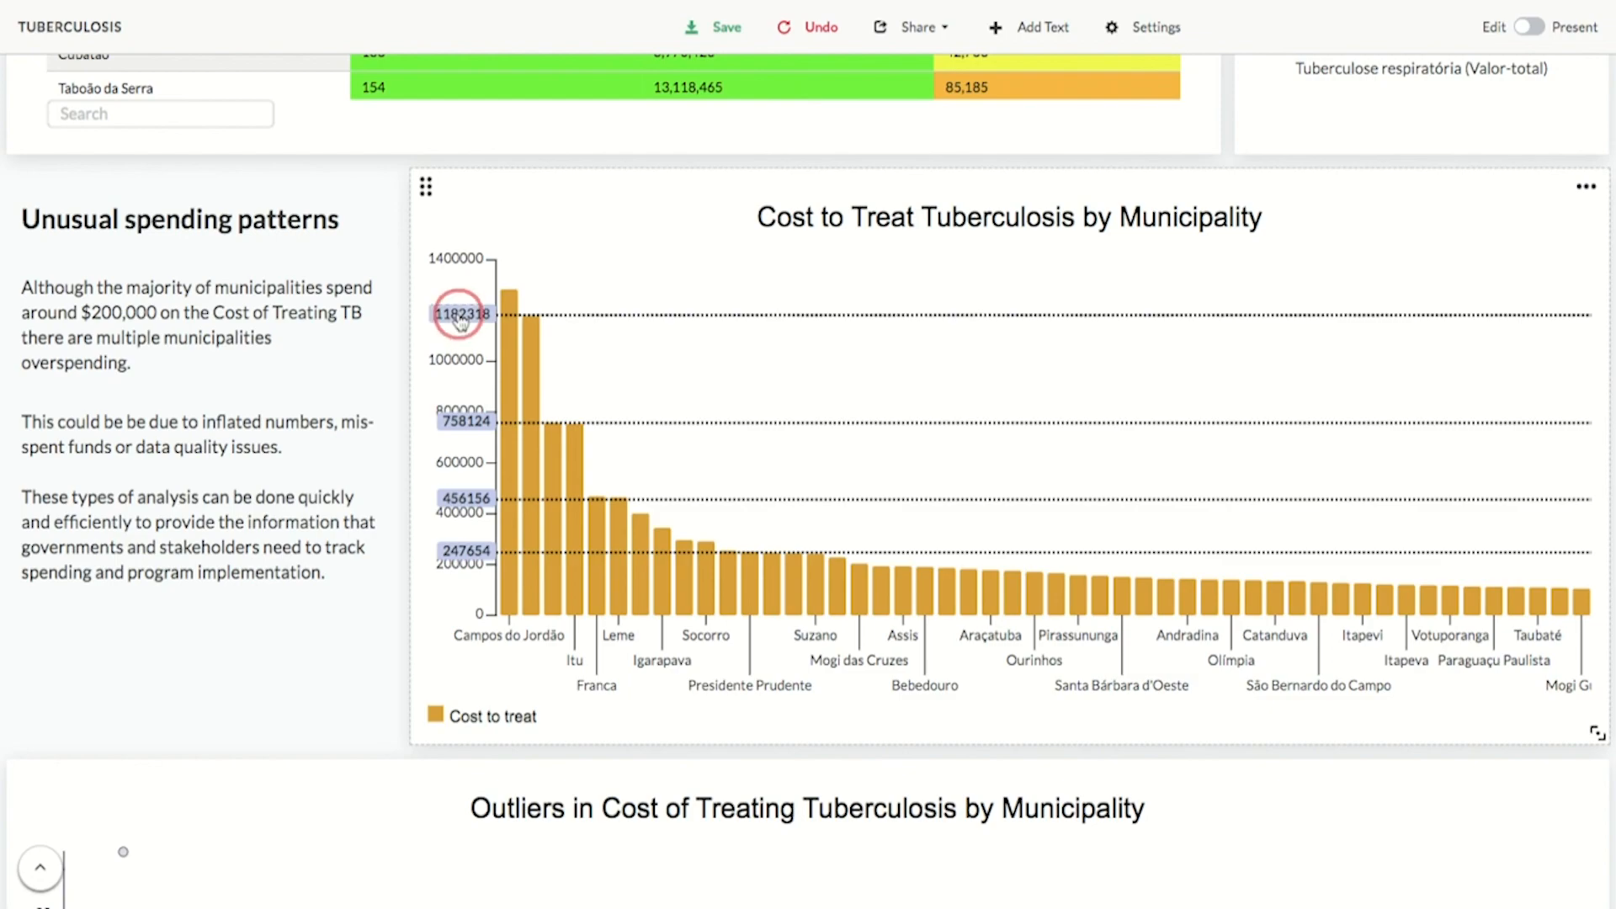
- Scroll through the dashboard's outliers box plot and Américo Brasiliense cost line chart, then back to the table
scroll(755, 505, "down", 5)
scroll(755, 548, "down", 2)
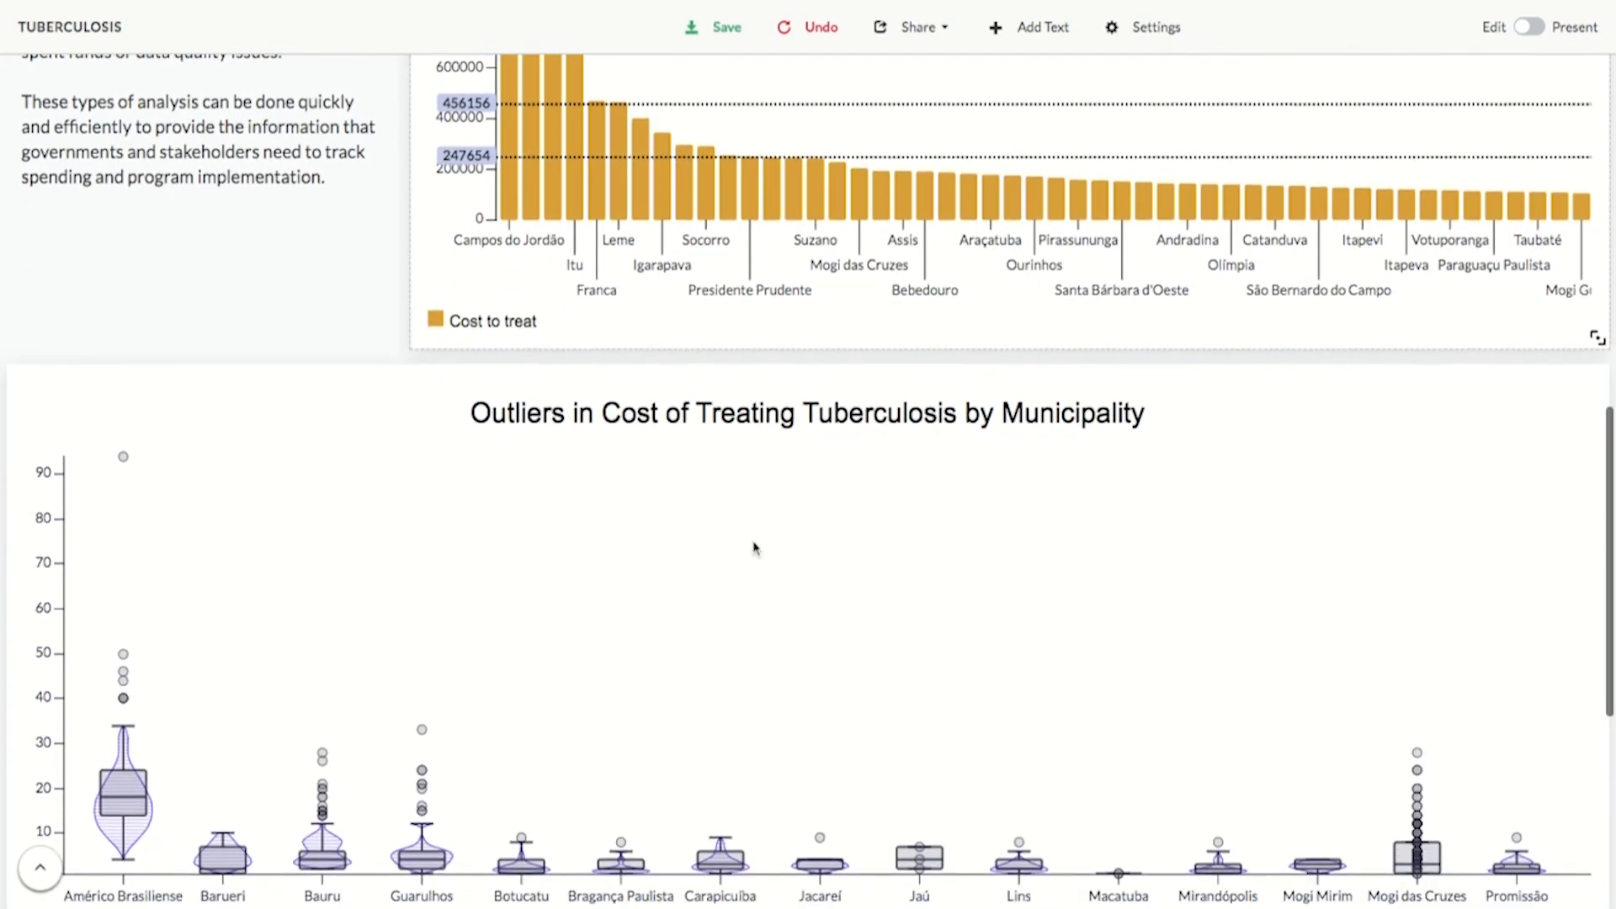
mouse_move(425, 656)
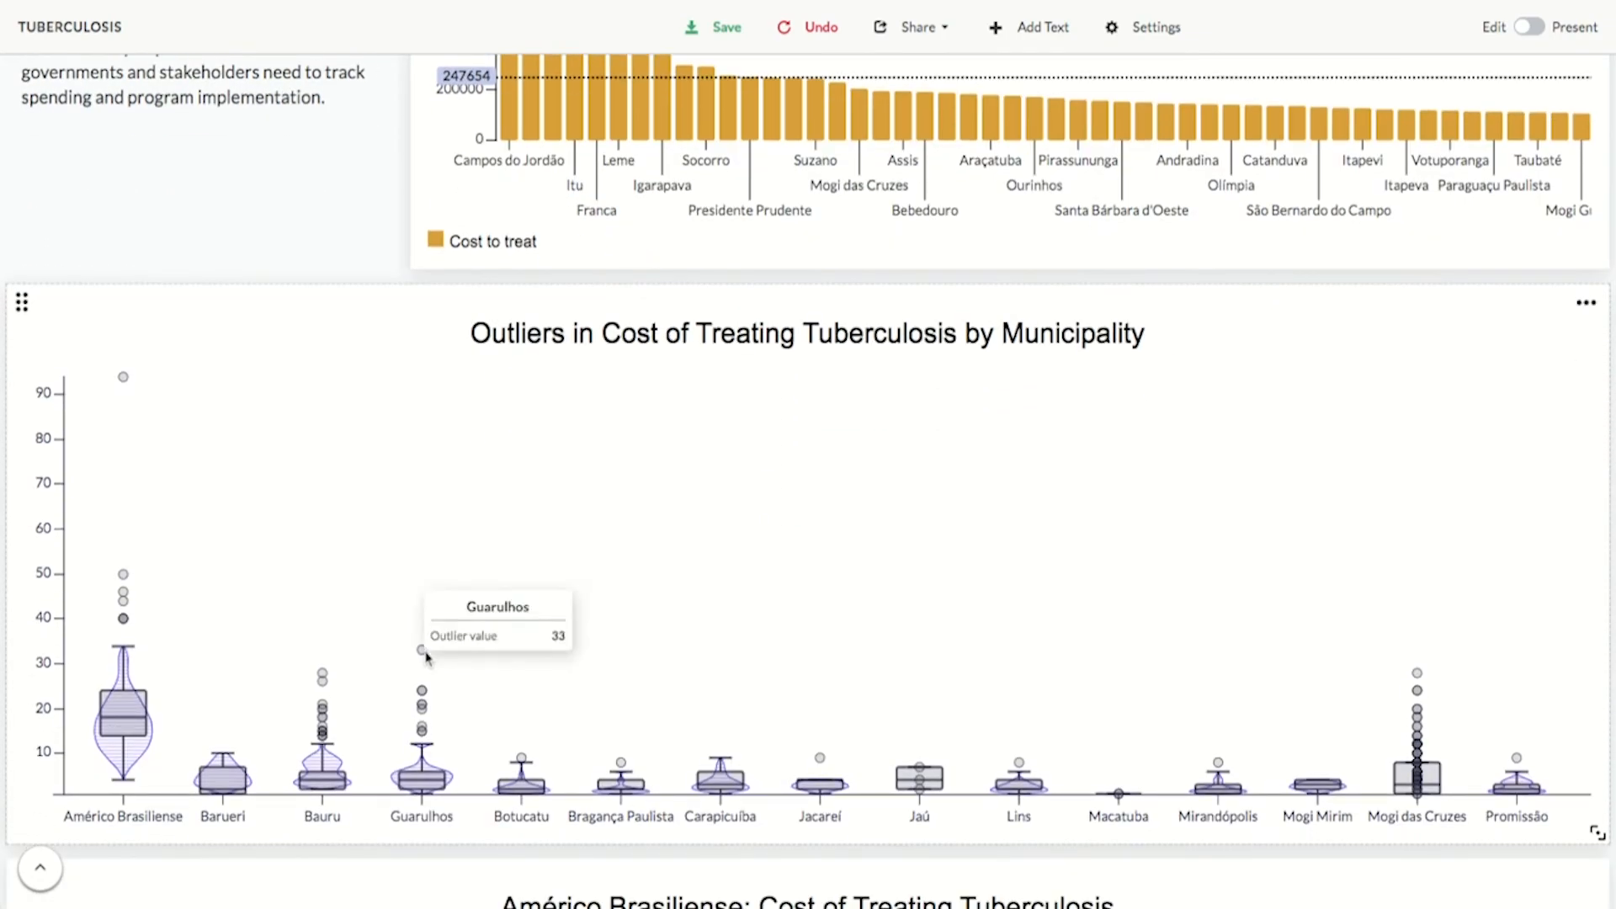
scroll(691, 603, "down", 5)
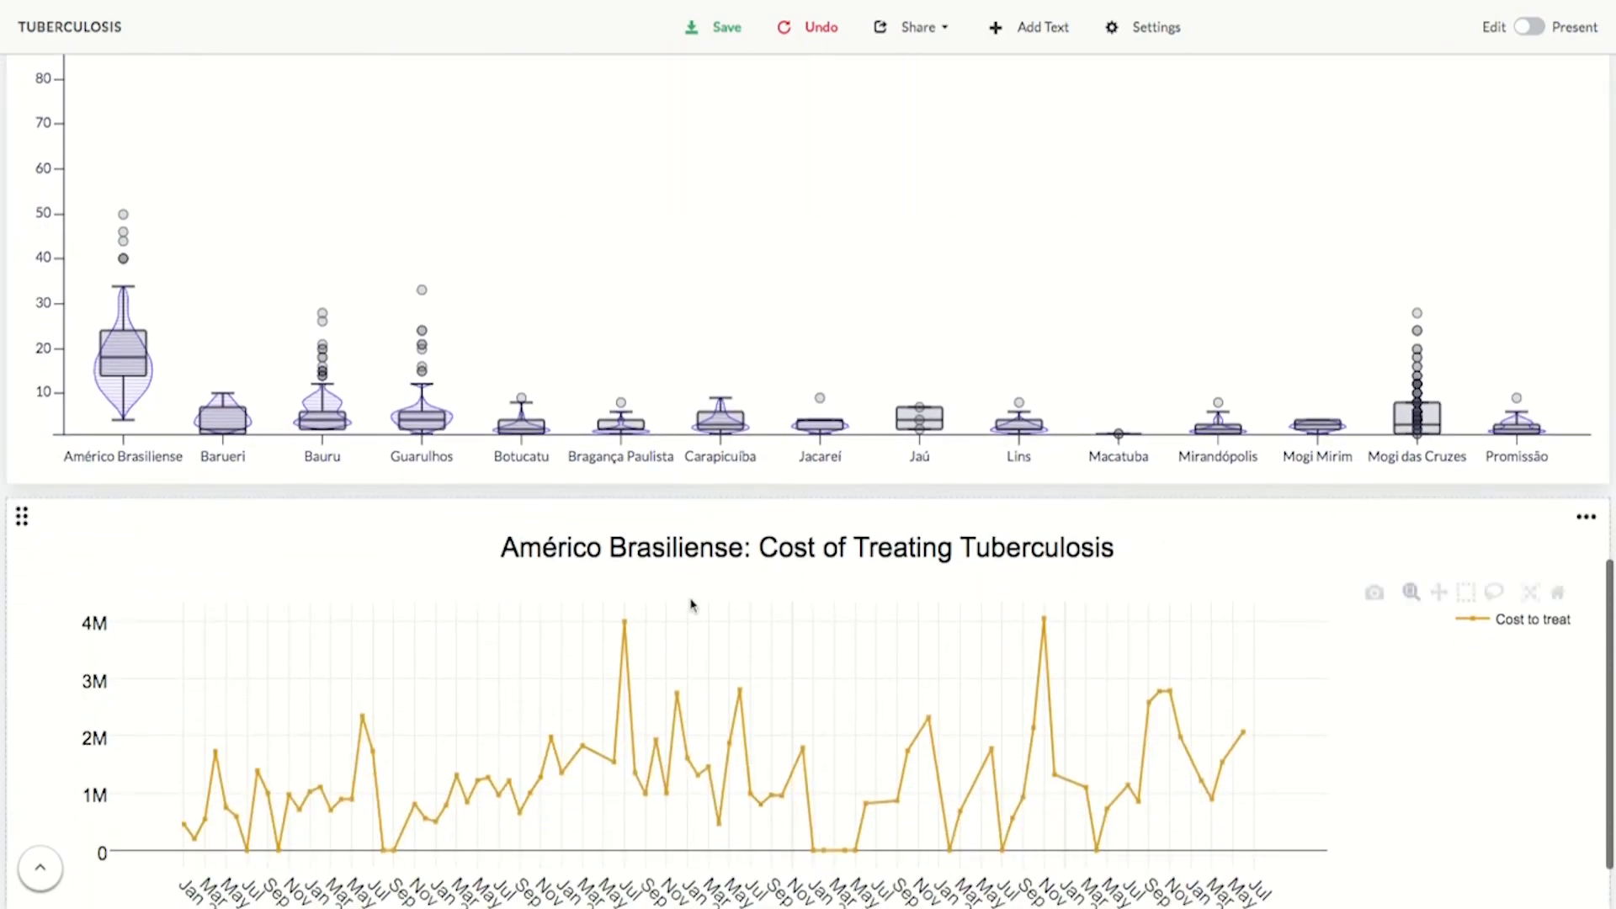
scroll(692, 603, "down", 1)
scroll(692, 604, "up", 8)
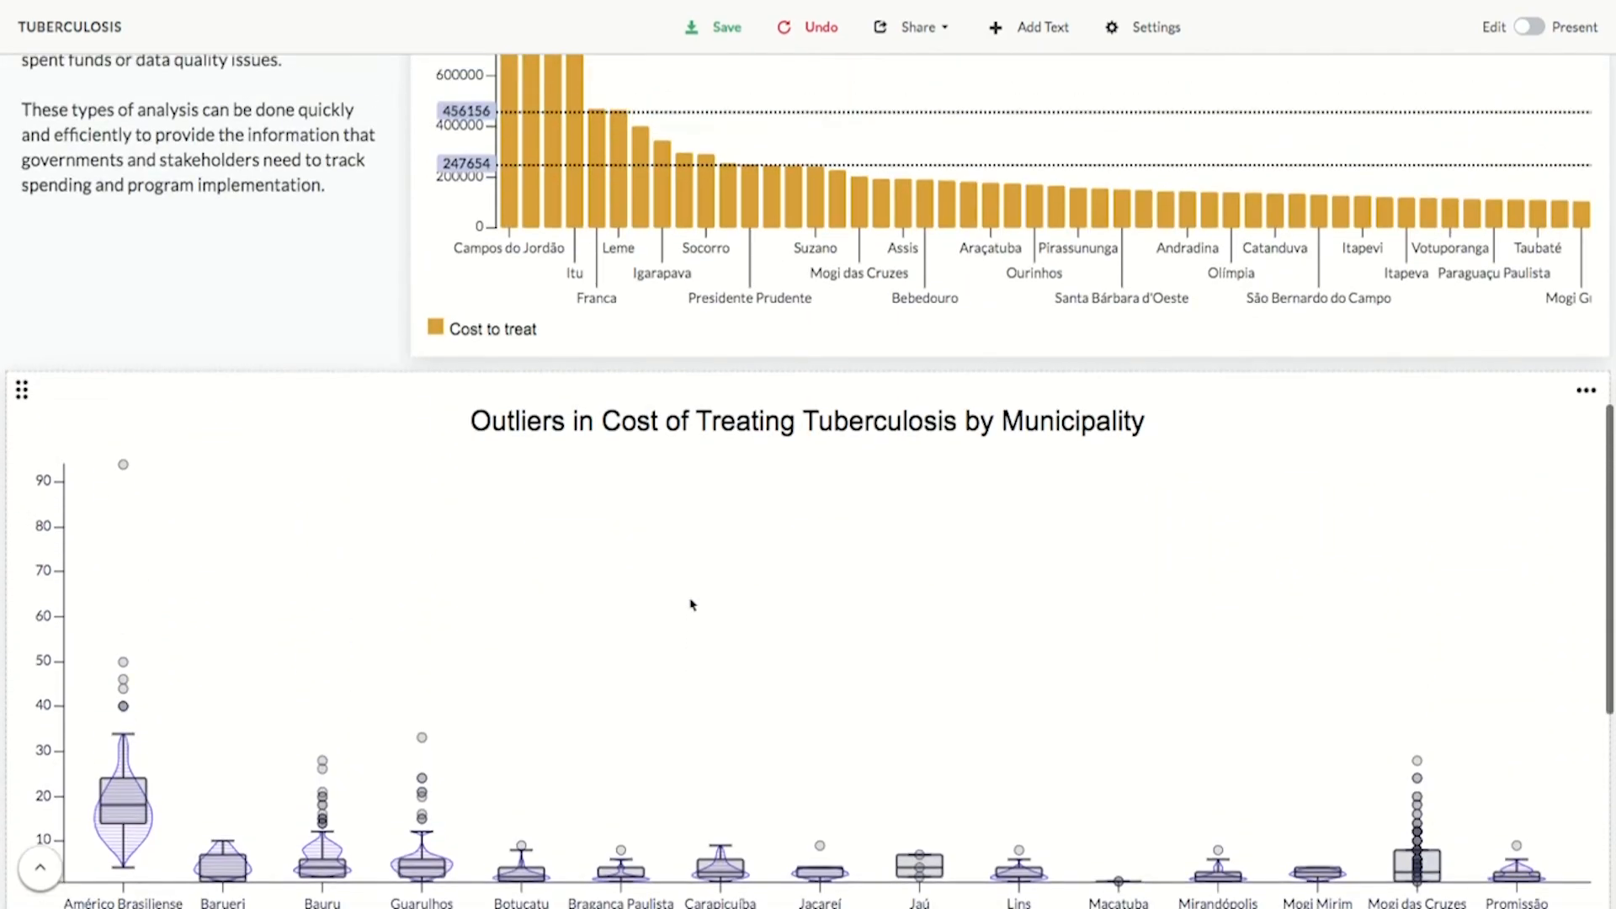
scroll(692, 603, "up", 8)
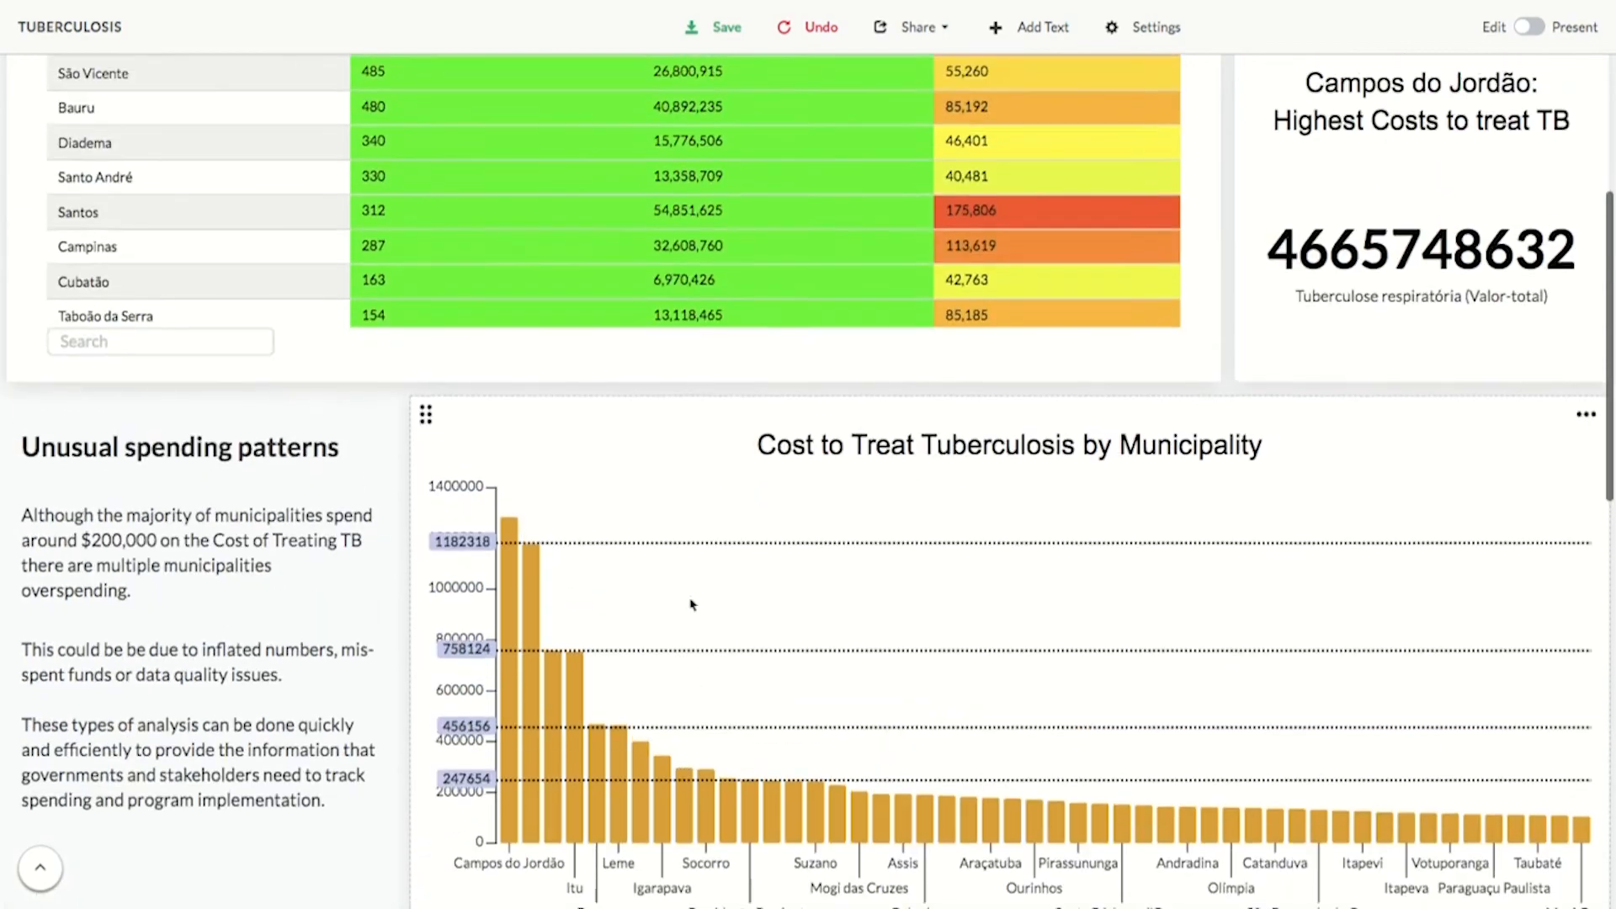
scroll(692, 603, "up", 2)
scroll(1211, 544, "up", 3)
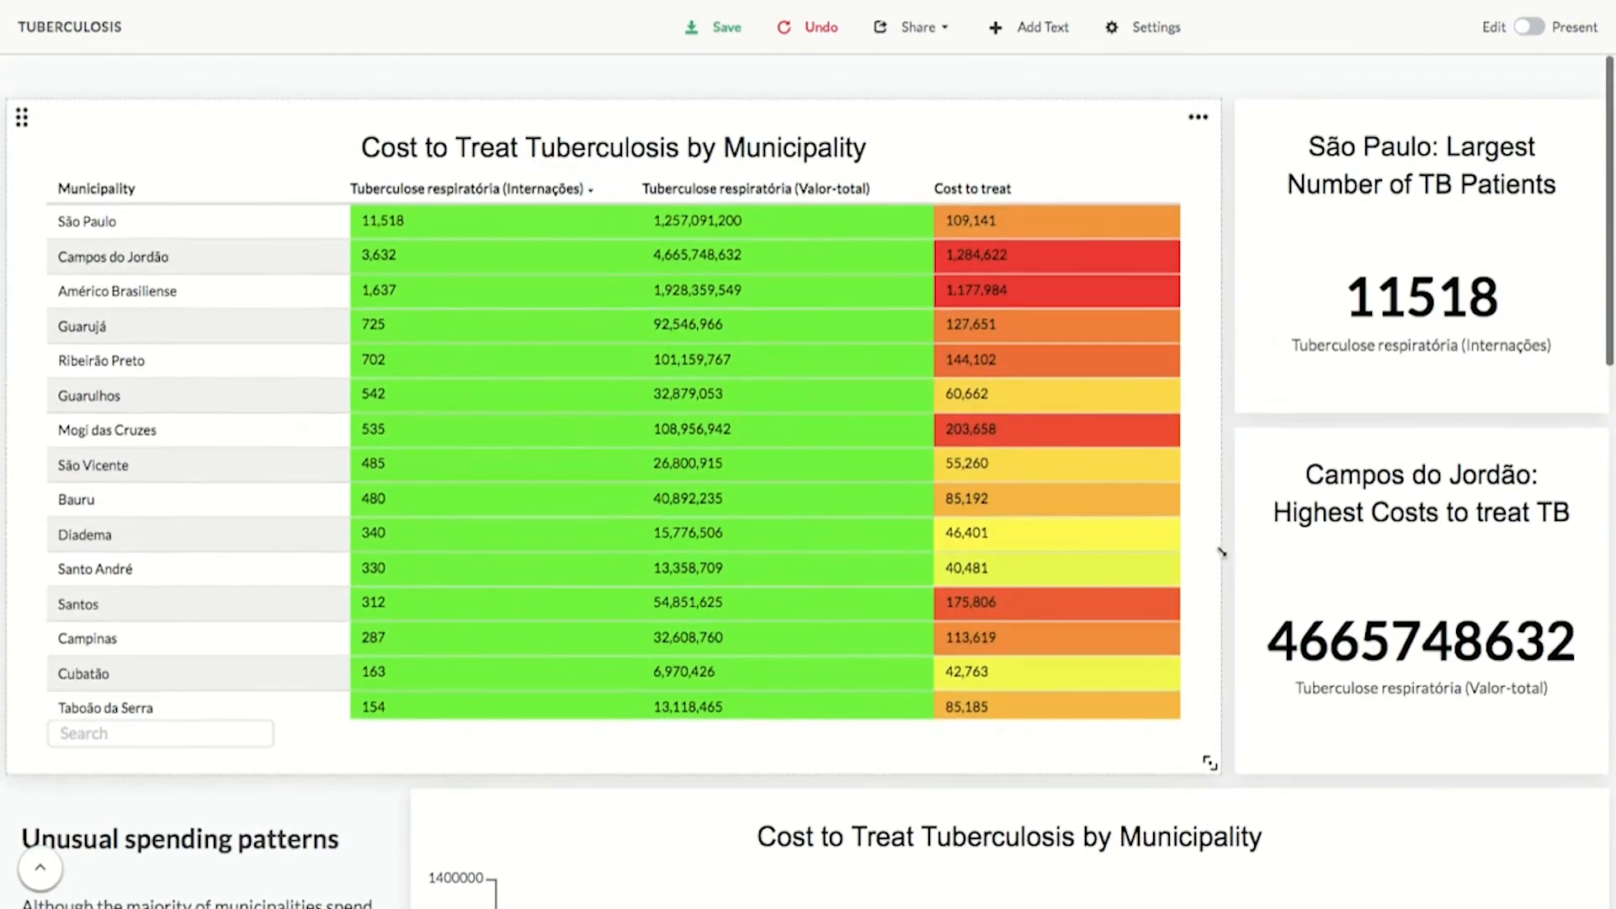
scroll(1220, 551, "up", 1)
scroll(1013, 374, "down", 2)
scroll(1012, 378, "up", 2)
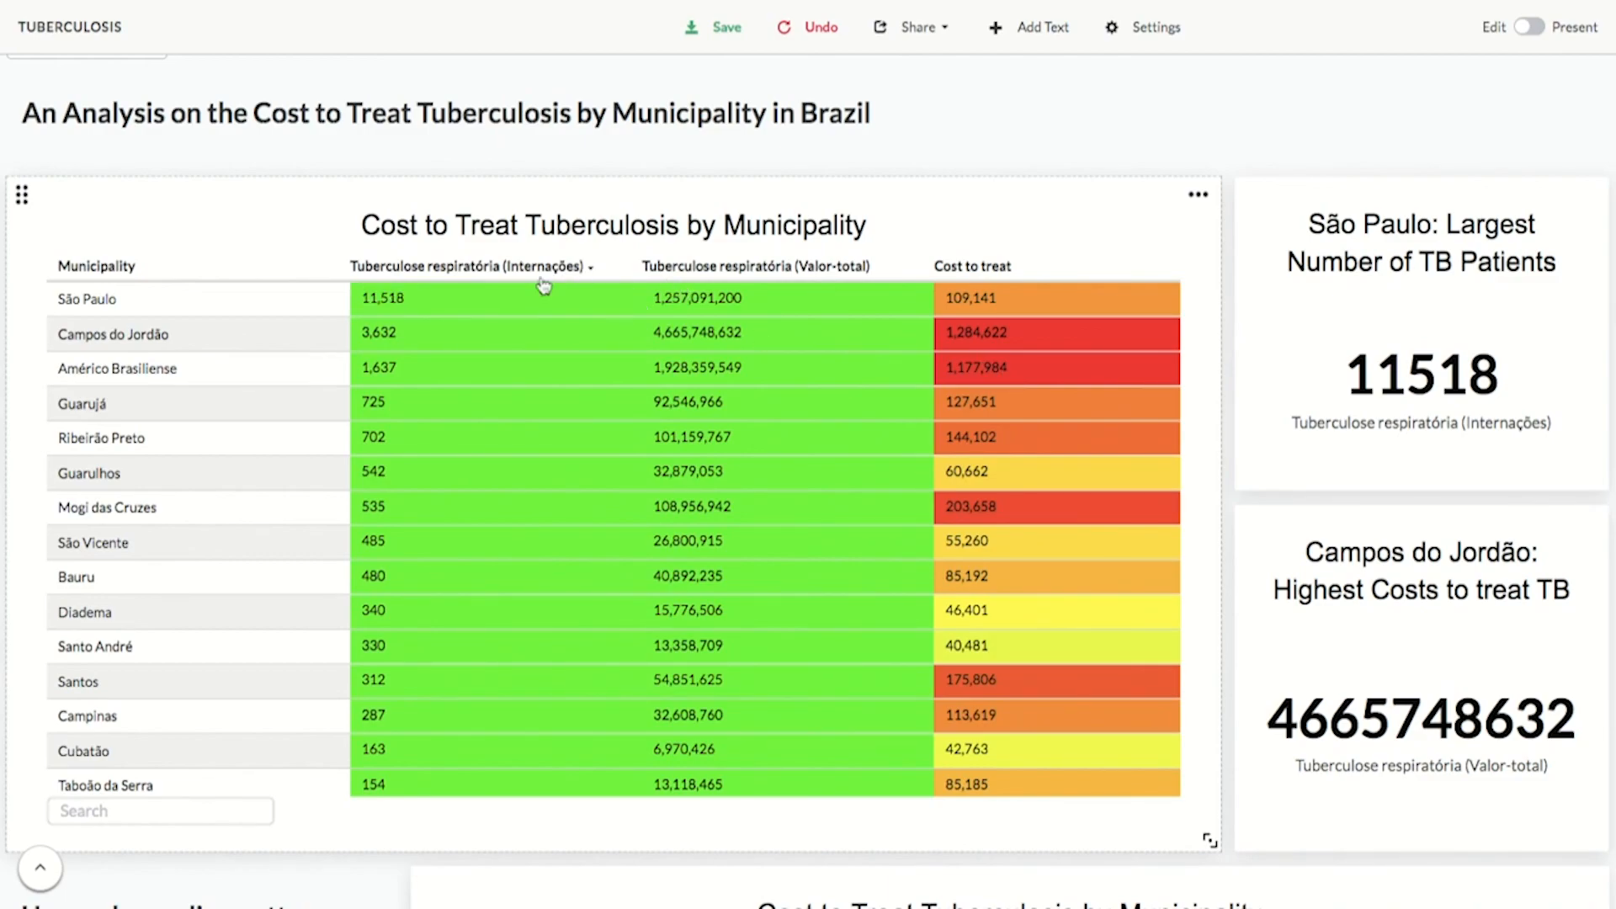
- Sort the dashboard's cost-to-treat table by the Cost to treat column in descending order
left_click(964, 259)
left_click(964, 261)
left_click(965, 261)
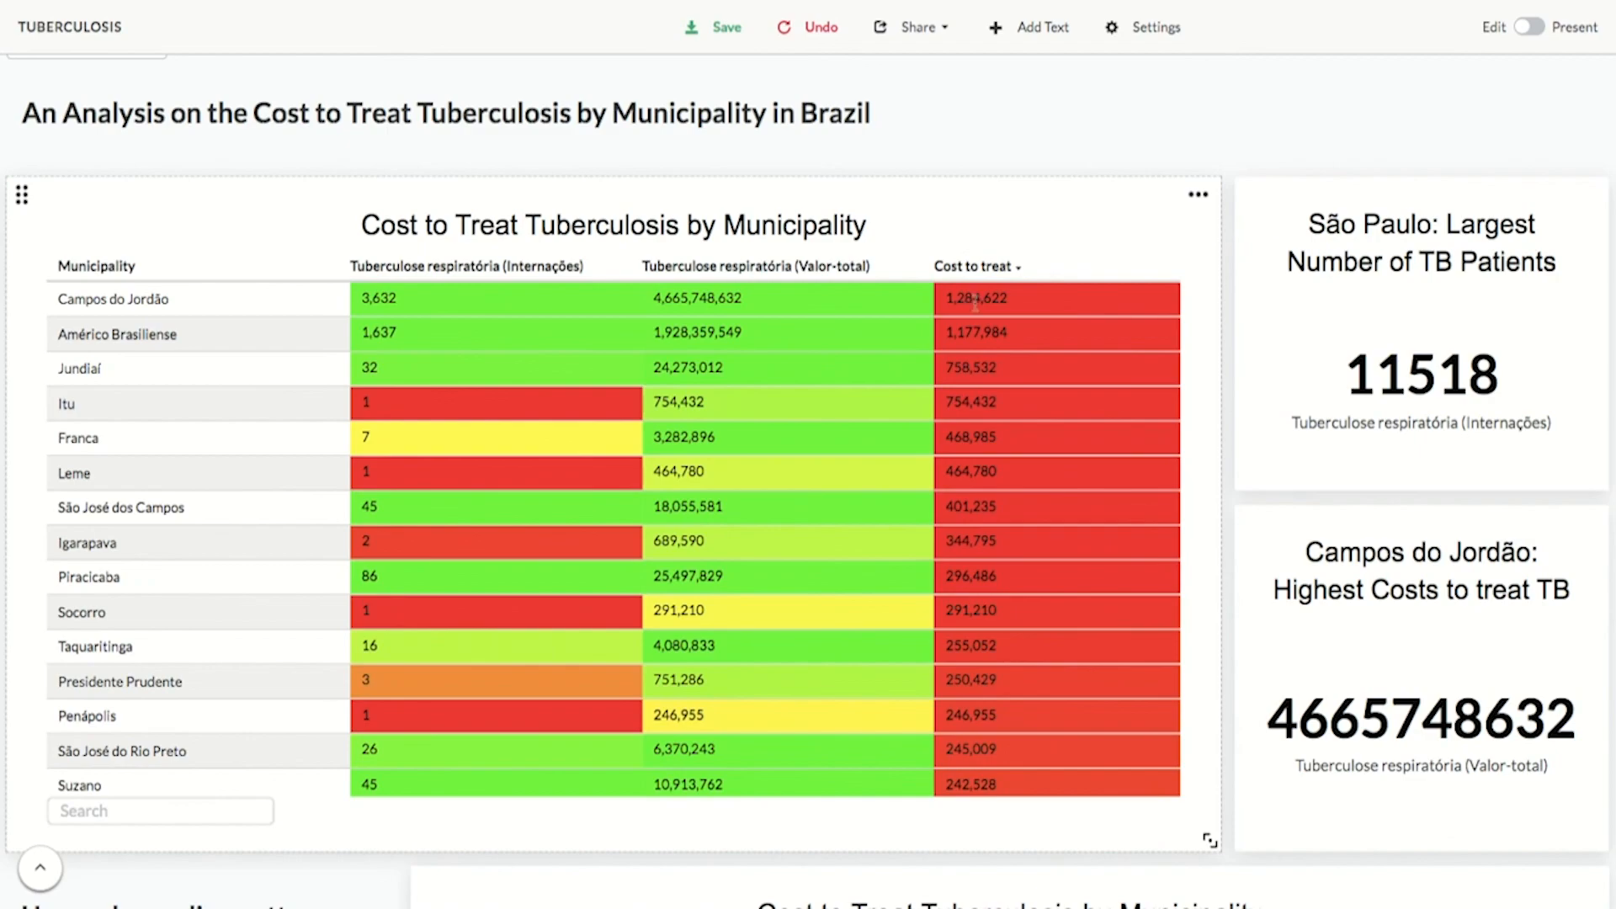
- Open the table tile for editing and change its Invert coloration option in the display settings, then close them
left_click(1198, 195)
left_click(1254, 202)
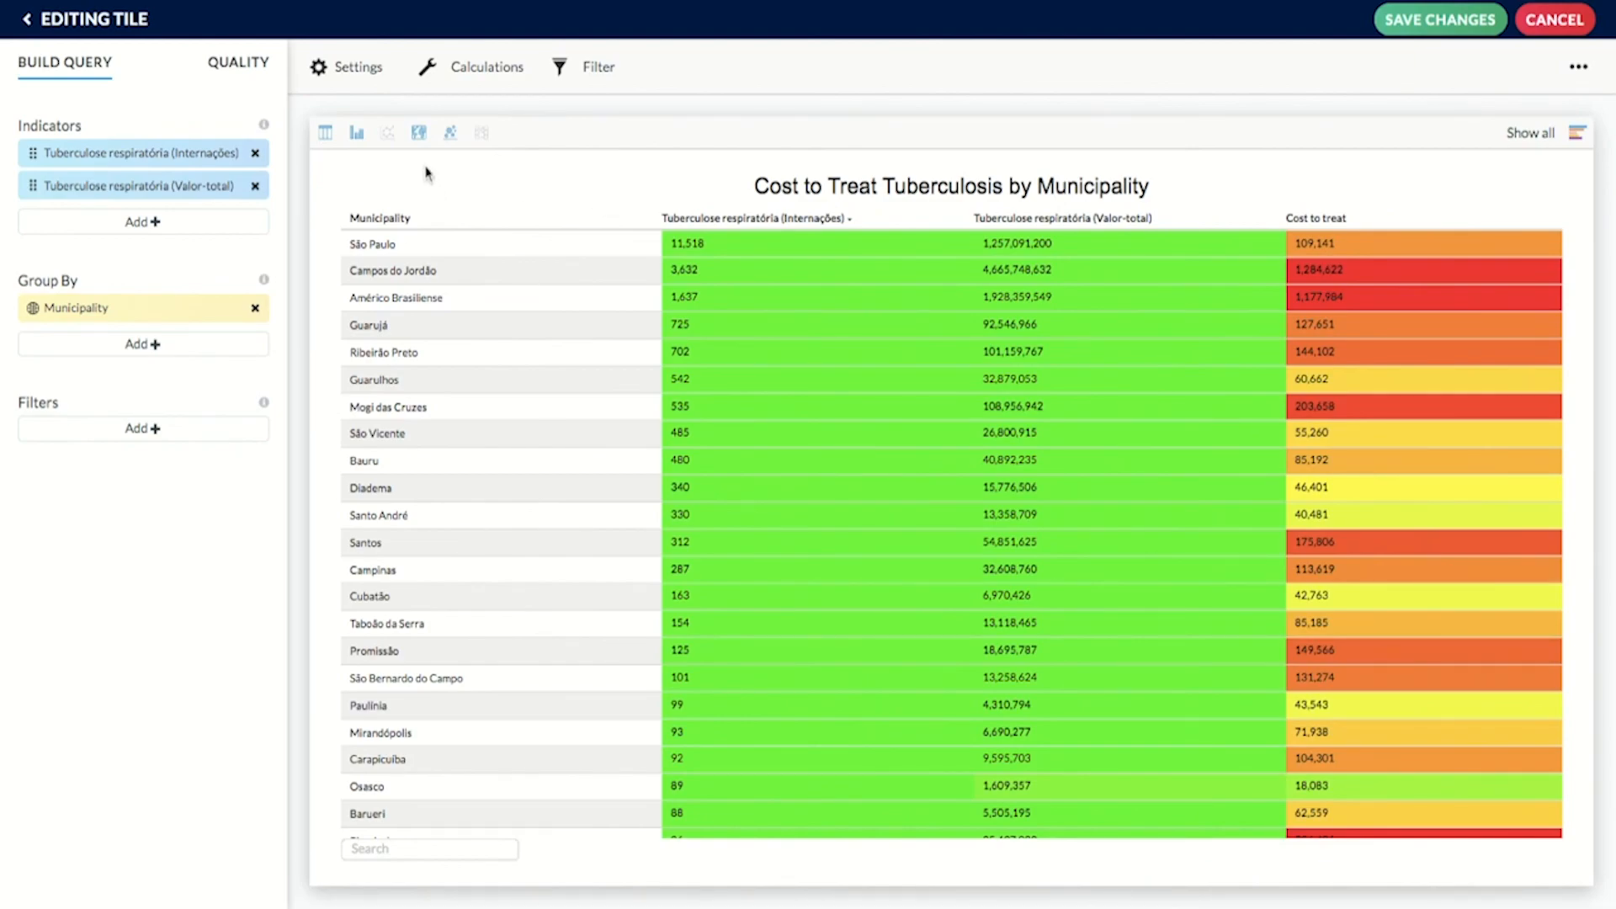
left_click(362, 66)
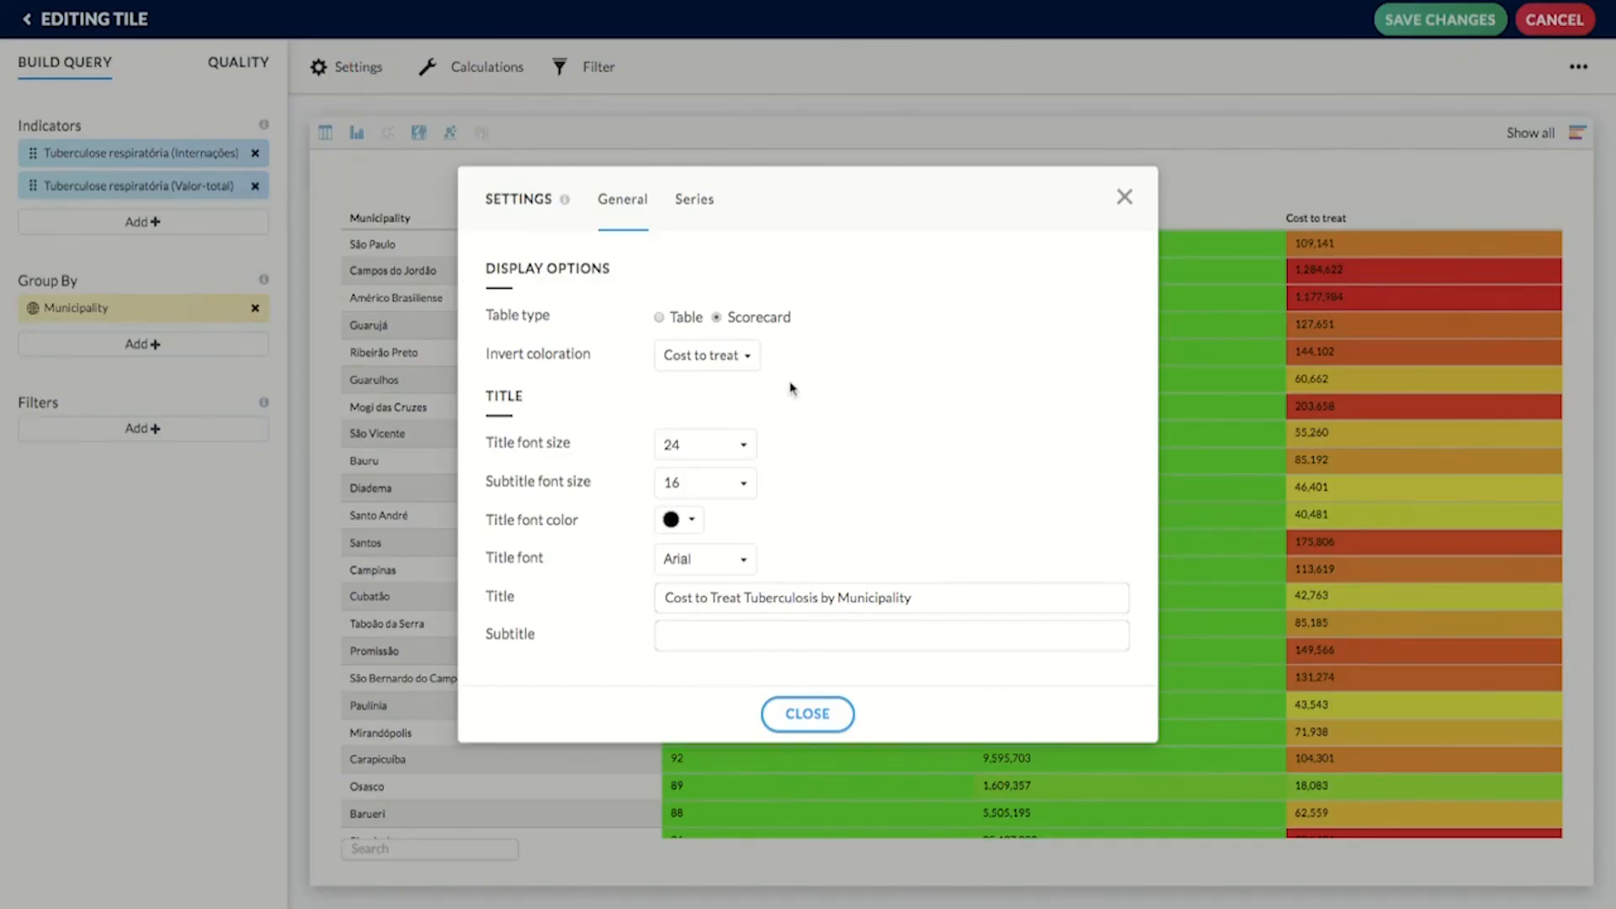
left_click(744, 355)
left_click(738, 394)
left_click(738, 428)
left_click(804, 713)
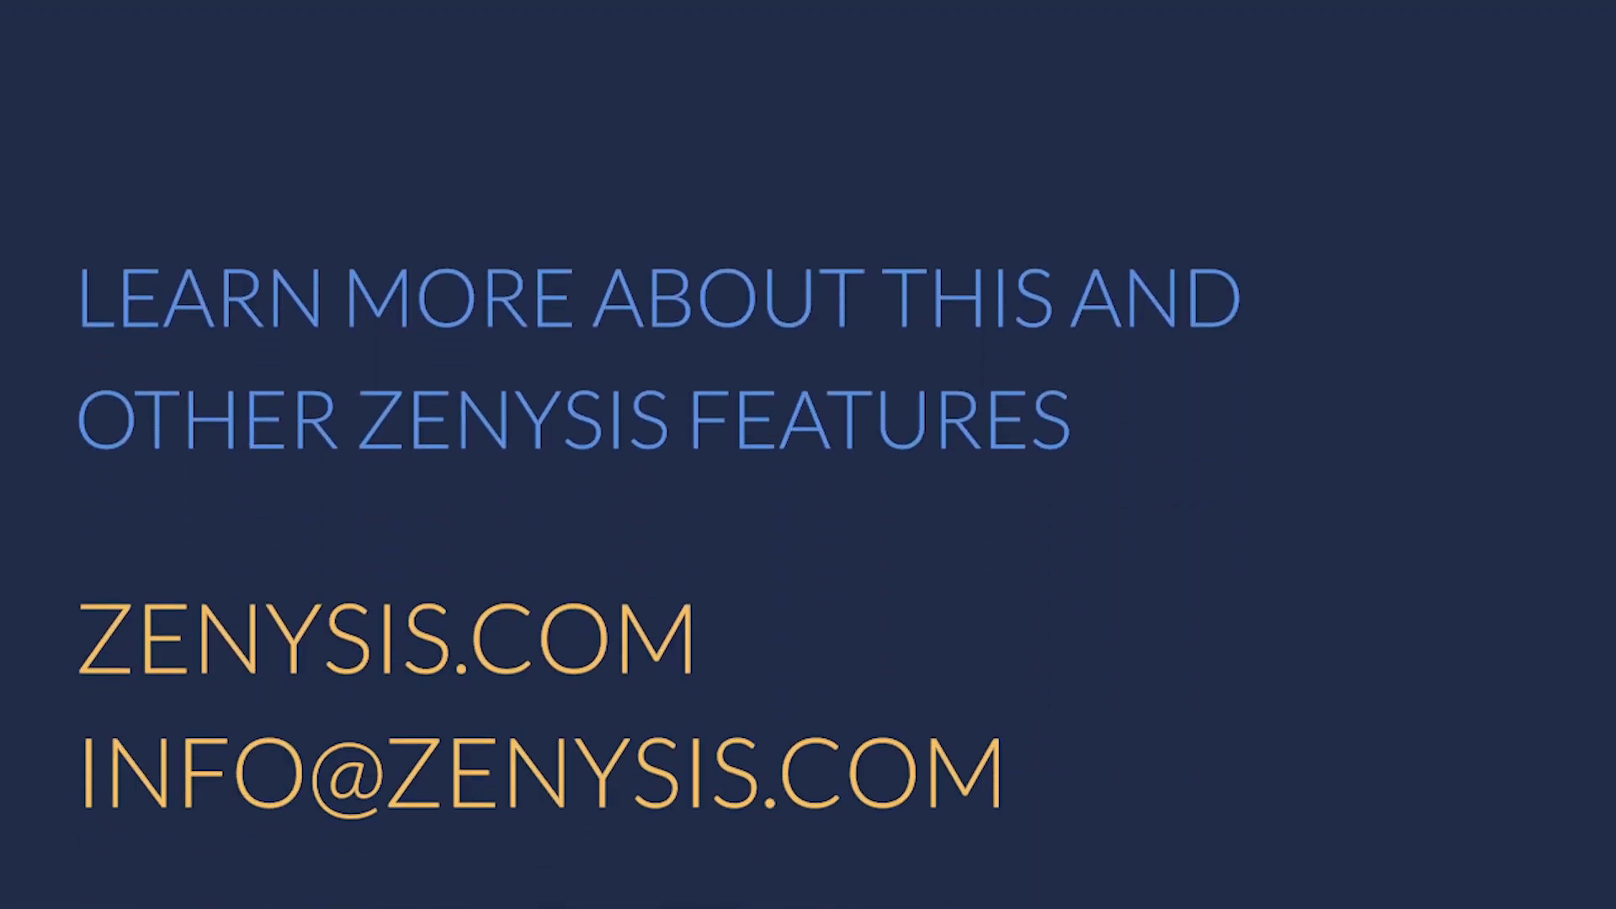